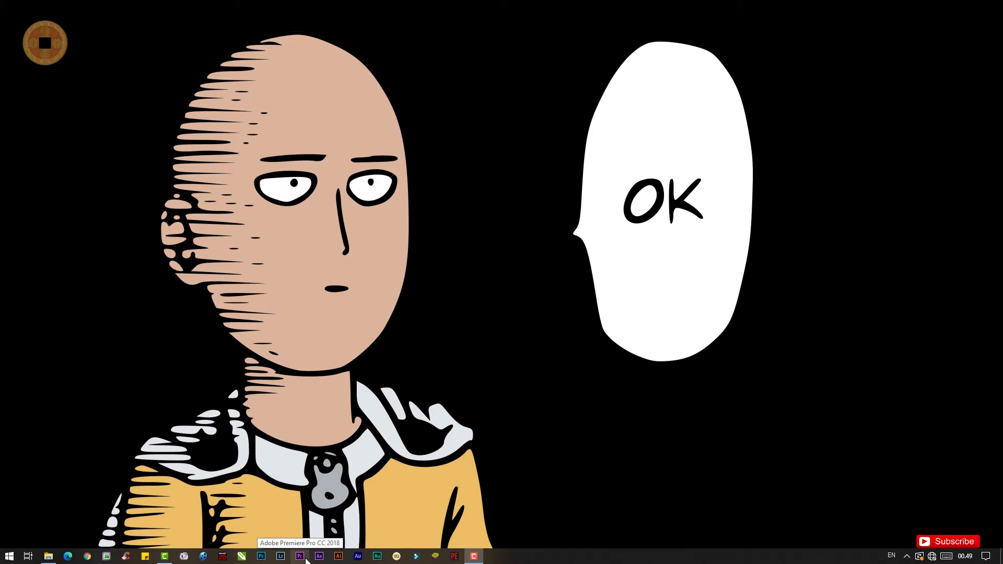
Launch Premiere Pro CC 2018 from the taskbar and wait for its Start screen
{"action": "left_click", "coordinate": [306, 561]}
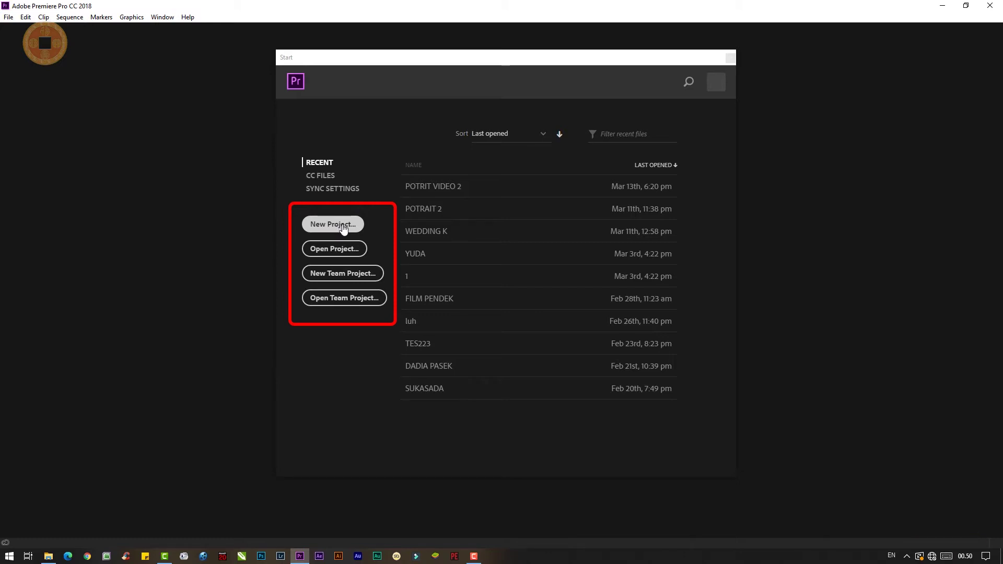
Start a new project, centre its dialog, and name it 'POTRAIT VIDEO3'
{"action": "left_click", "coordinate": [344, 229]}
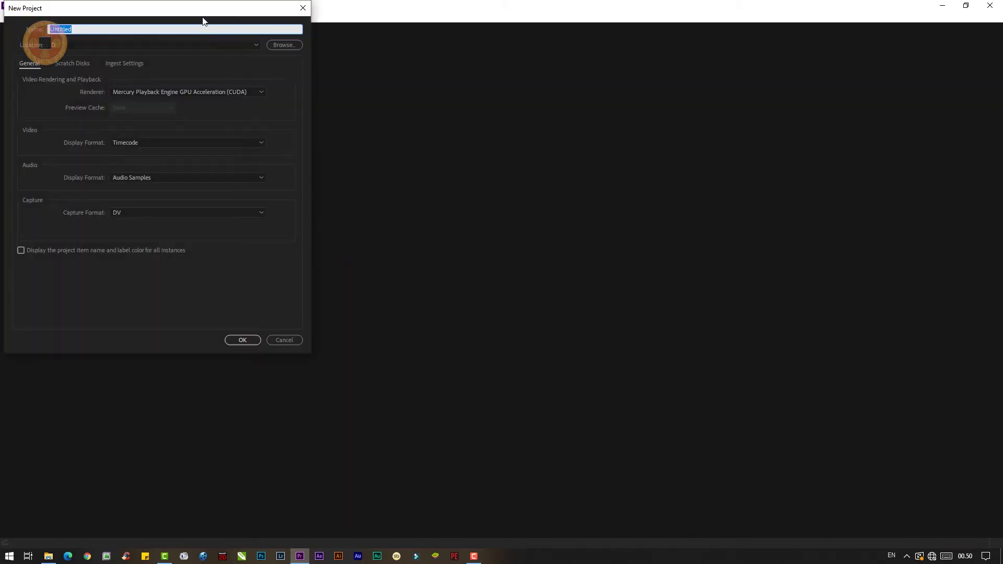
{"action": "left_click_drag", "start_coordinate": [202, 15], "coordinate": [574, 98]}
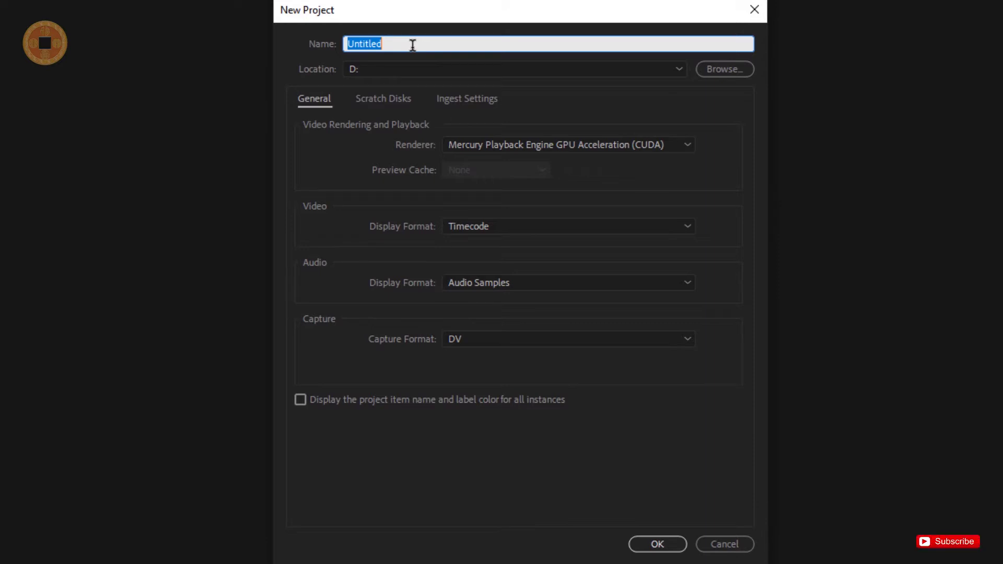
{"action": "type", "text": "POTRA"}
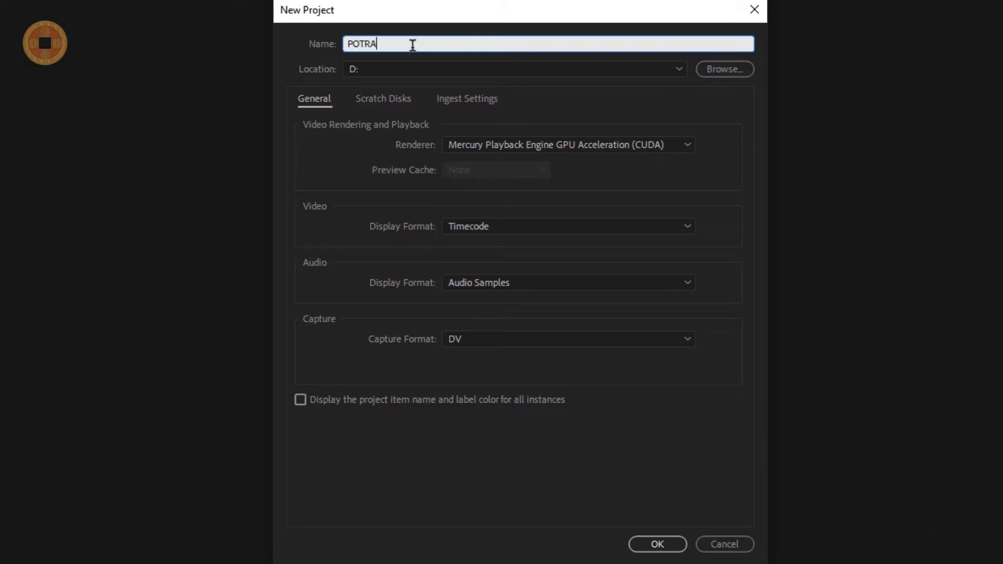
{"action": "type", "text": "IT VIDEO"}
{"action": "type", "text": " 3"}
{"action": "left_click", "coordinate": [688, 146]}
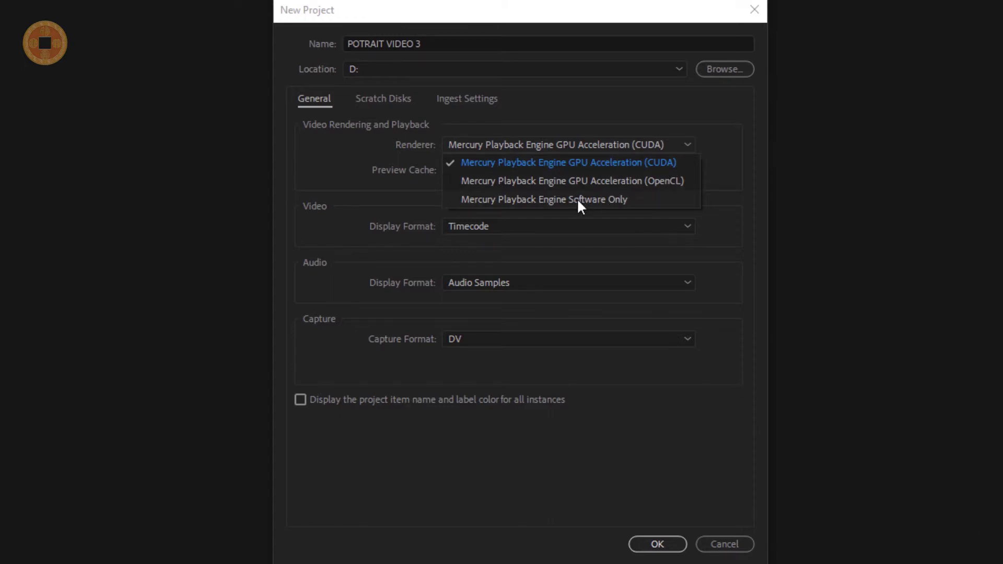
{"action": "left_click", "coordinate": [718, 127]}
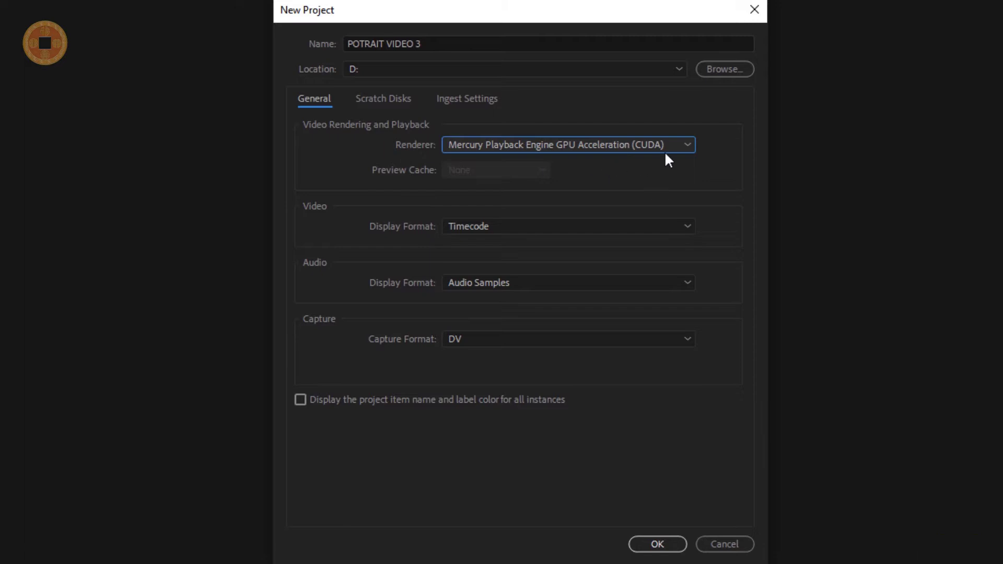
{"action": "left_click", "coordinate": [688, 144]}
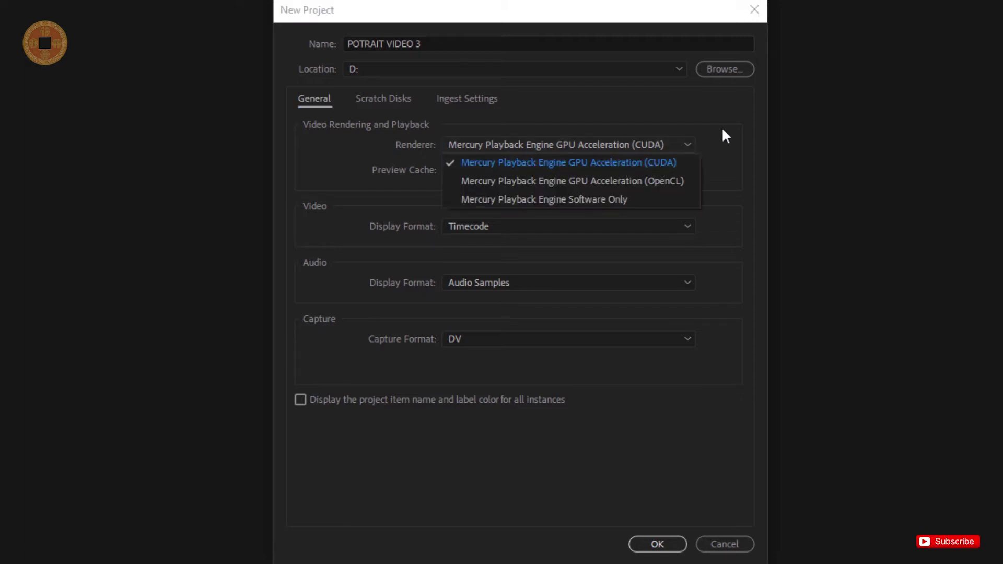
{"action": "left_click", "coordinate": [722, 131]}
{"action": "left_click", "coordinate": [682, 149]}
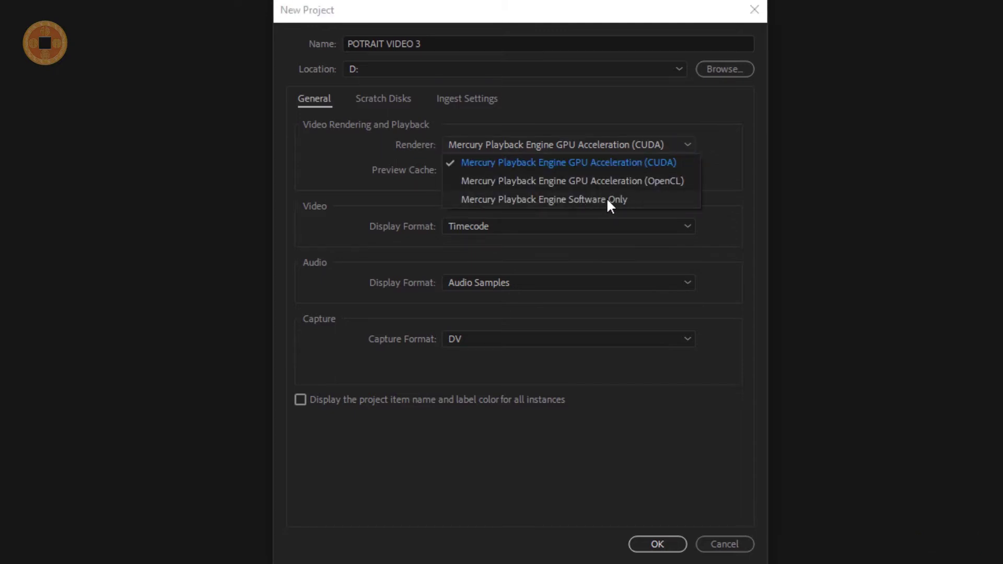
{"action": "left_click", "coordinate": [725, 164]}
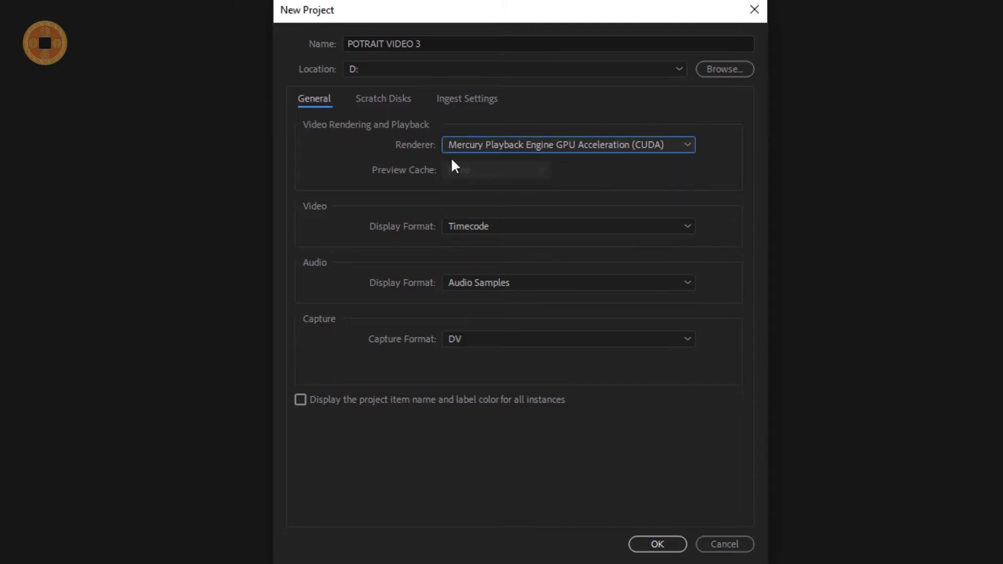
{"action": "left_click", "coordinate": [688, 147]}
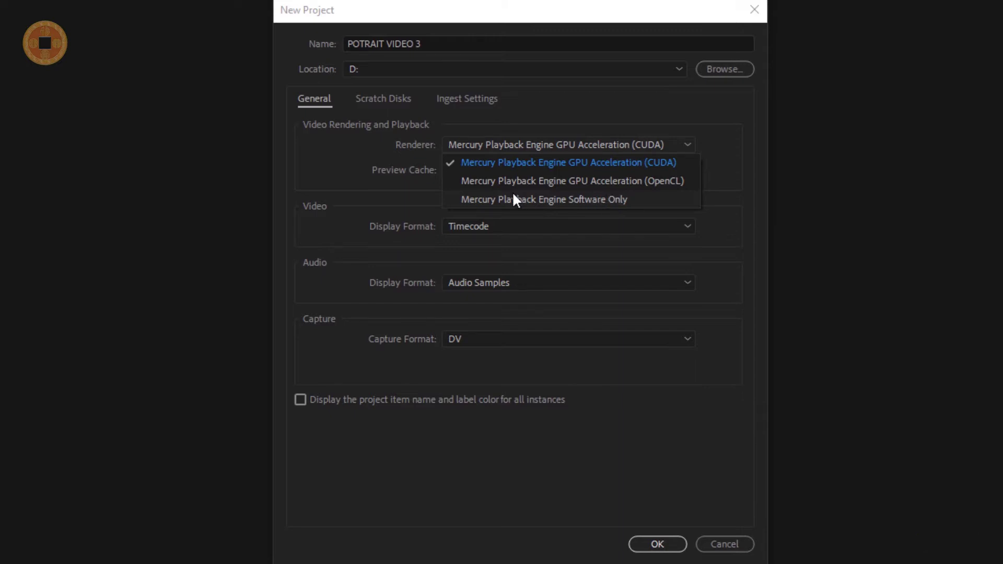
{"action": "left_click", "coordinate": [338, 193]}
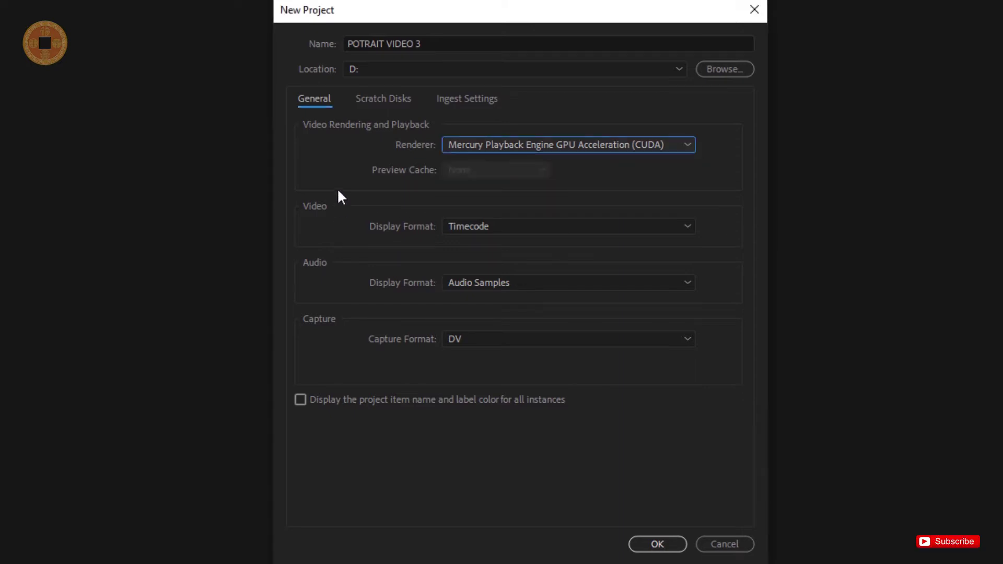
{"action": "left_click", "coordinate": [687, 146]}
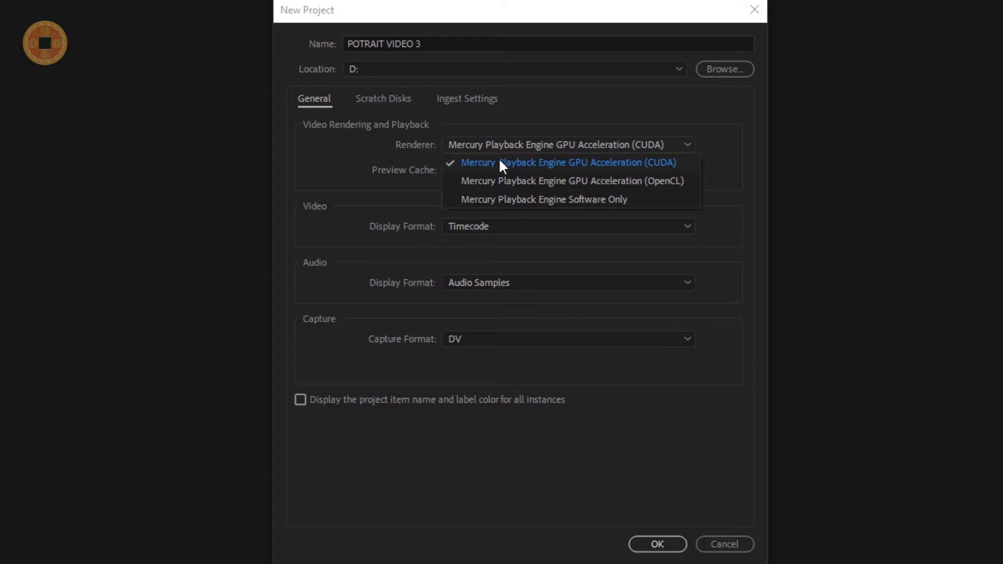
{"action": "left_click", "coordinate": [669, 162]}
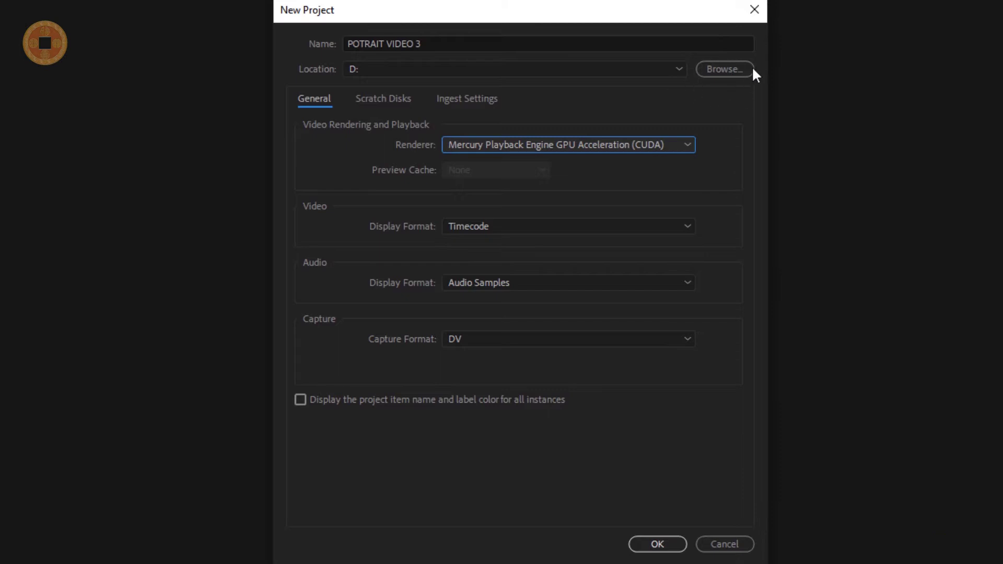
Keep the project location on D: and create the POTRAIT VIDEO 3 project
{"action": "left_click", "coordinate": [714, 70]}
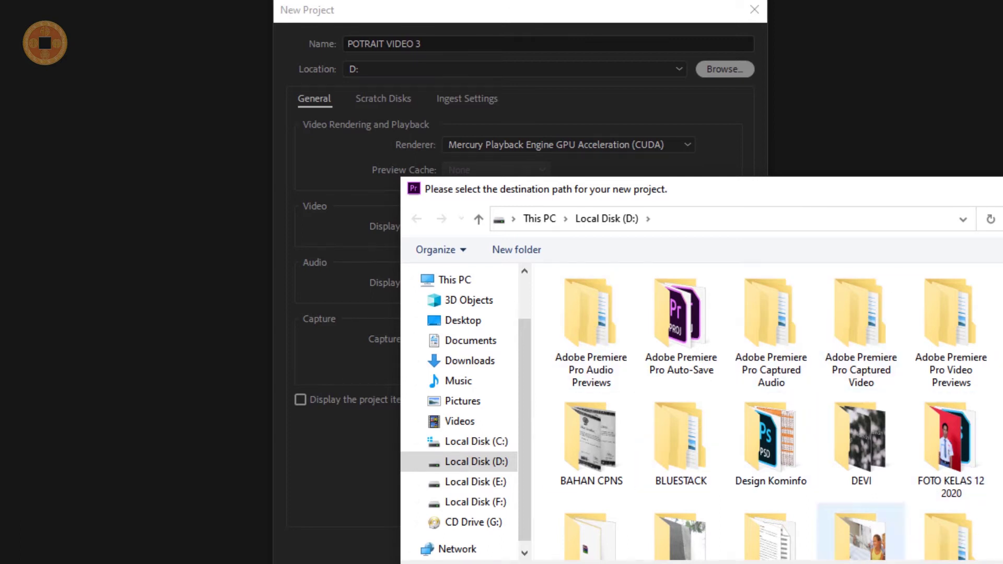
{"action": "key", "text": "Return"}
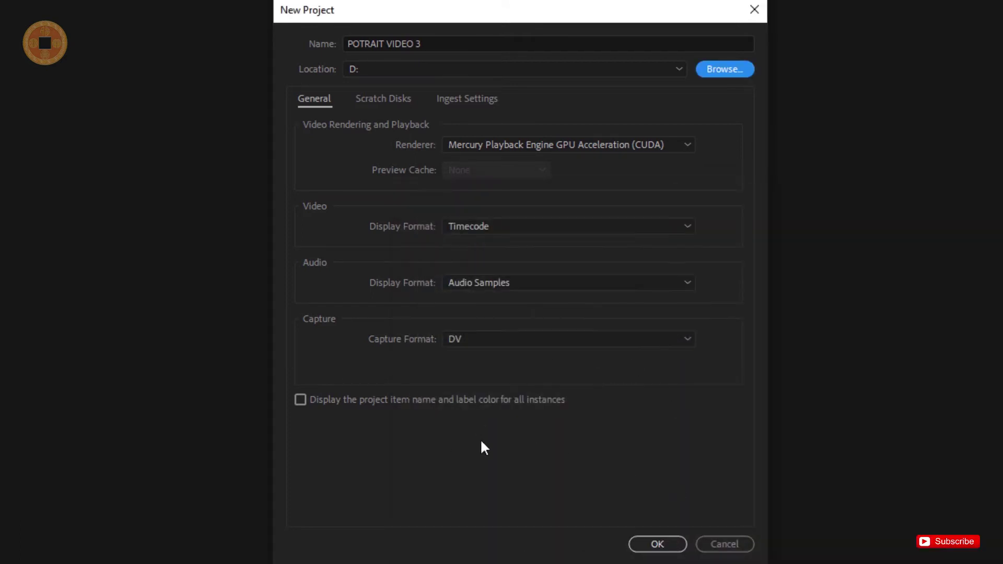
{"action": "left_click", "coordinate": [656, 546]}
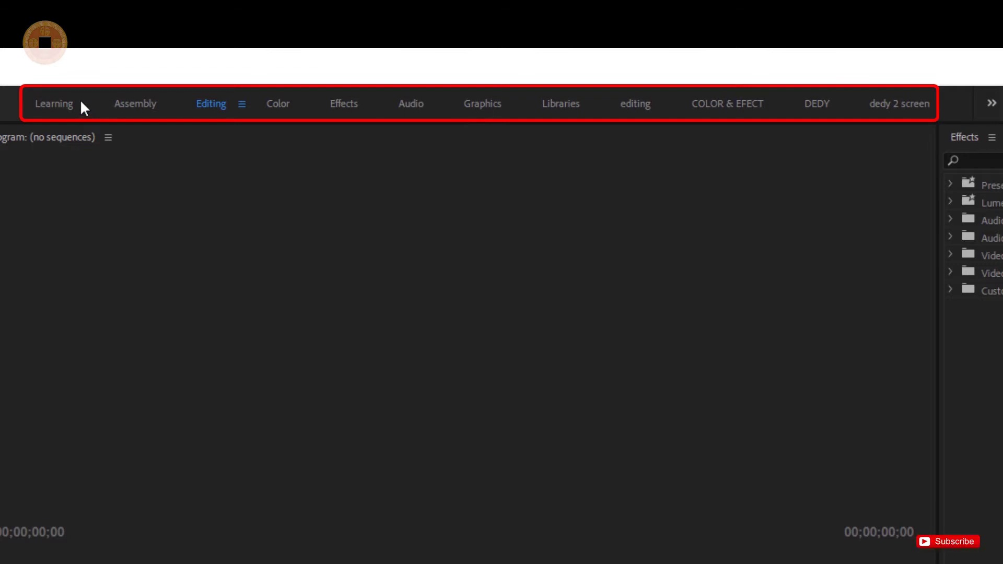
Switch to the Color workspace and bring the Lumetri Color panel forward
{"action": "left_click", "coordinate": [993, 104]}
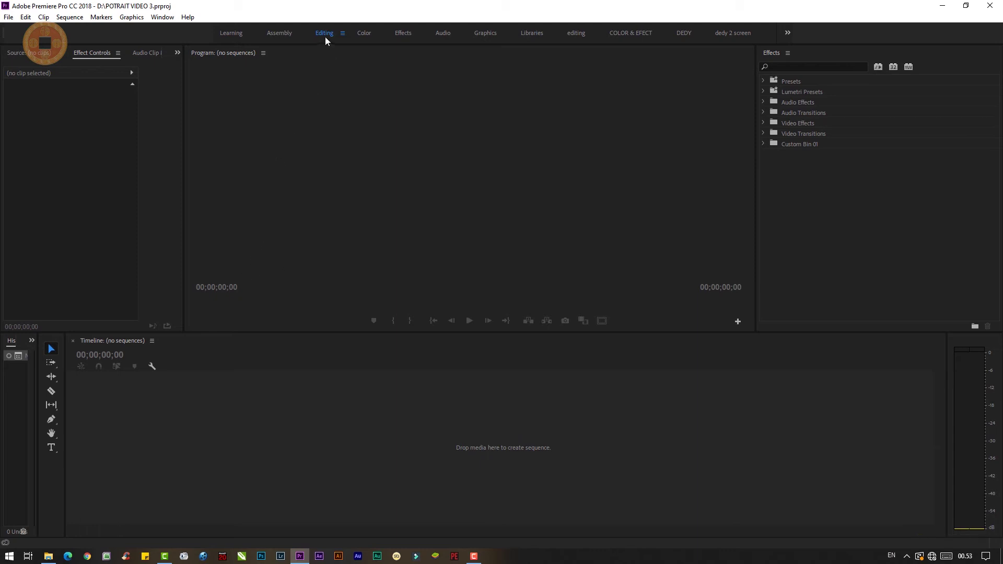
{"action": "left_click", "coordinate": [364, 34]}
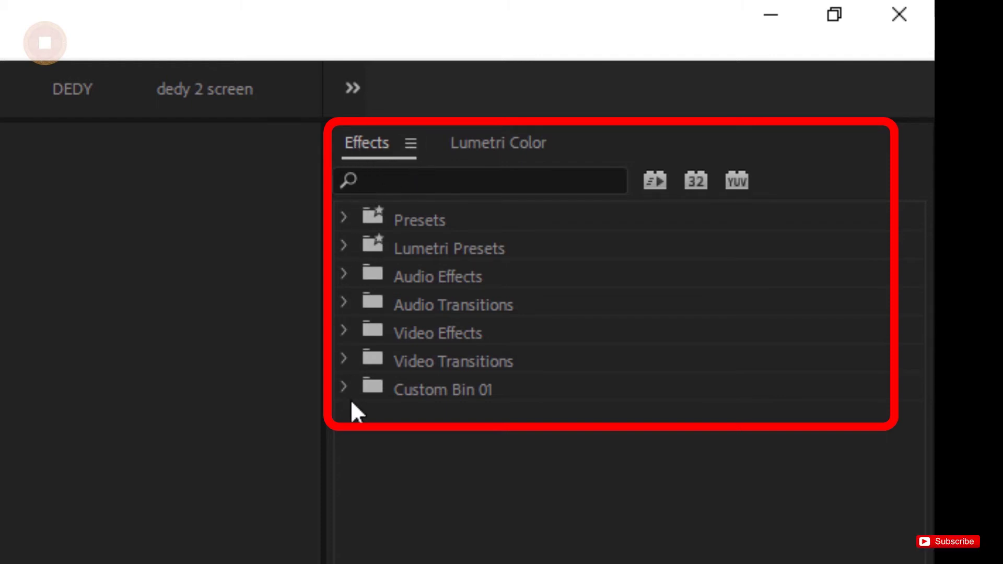
{"action": "left_click", "coordinate": [489, 148]}
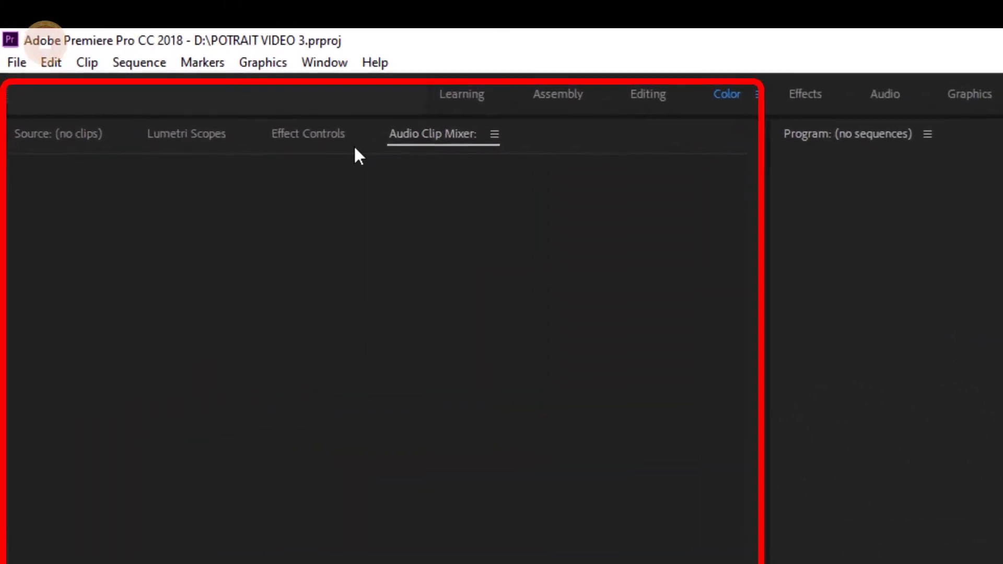
{"action": "left_click", "coordinate": [71, 137]}
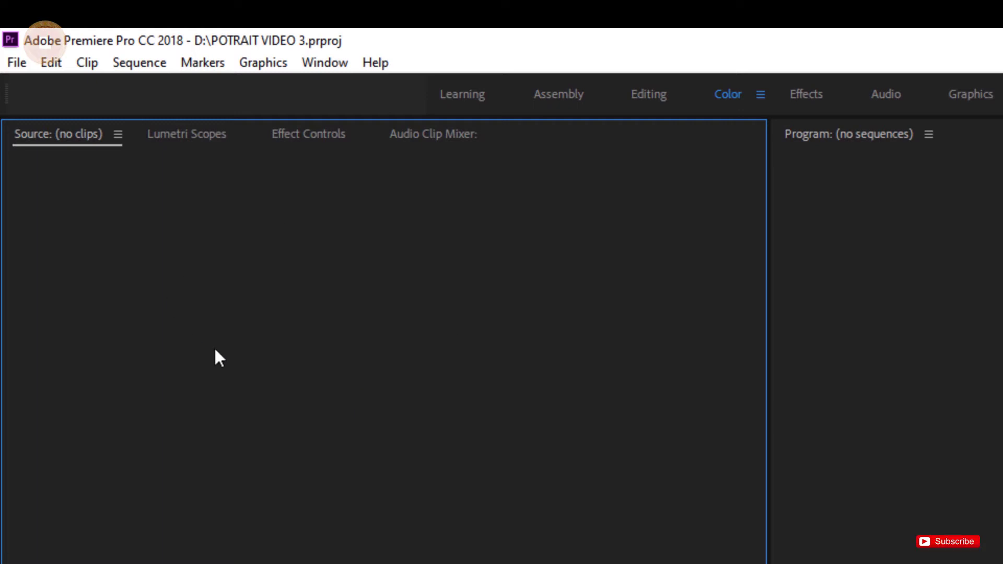
{"action": "left_click", "coordinate": [214, 144]}
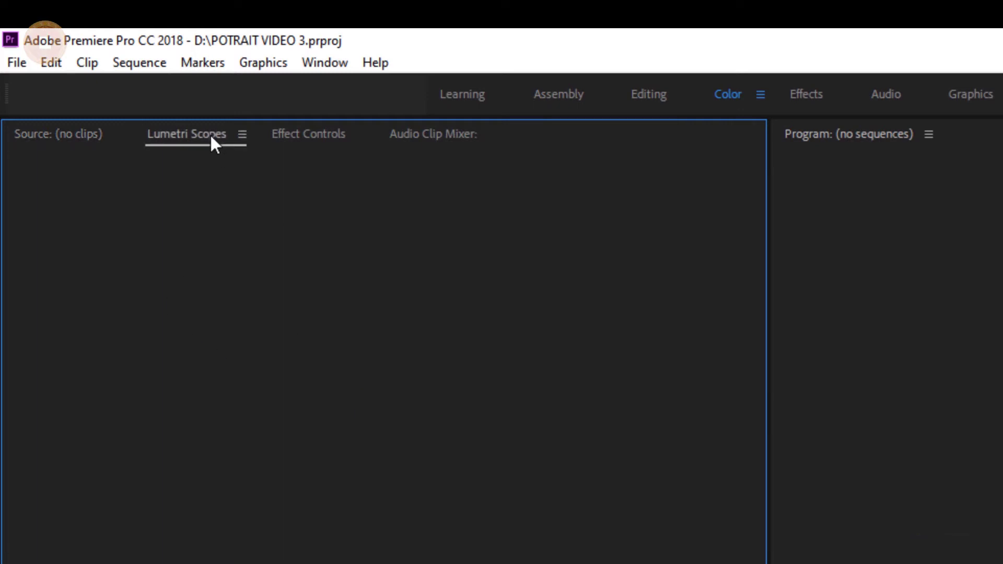
{"action": "left_click", "coordinate": [298, 131]}
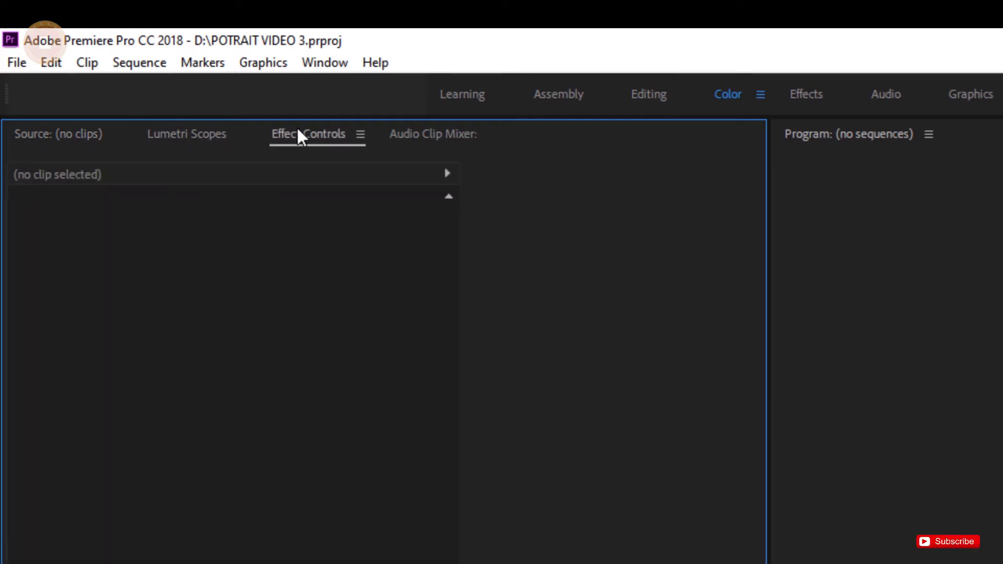
{"action": "left_click", "coordinate": [416, 134]}
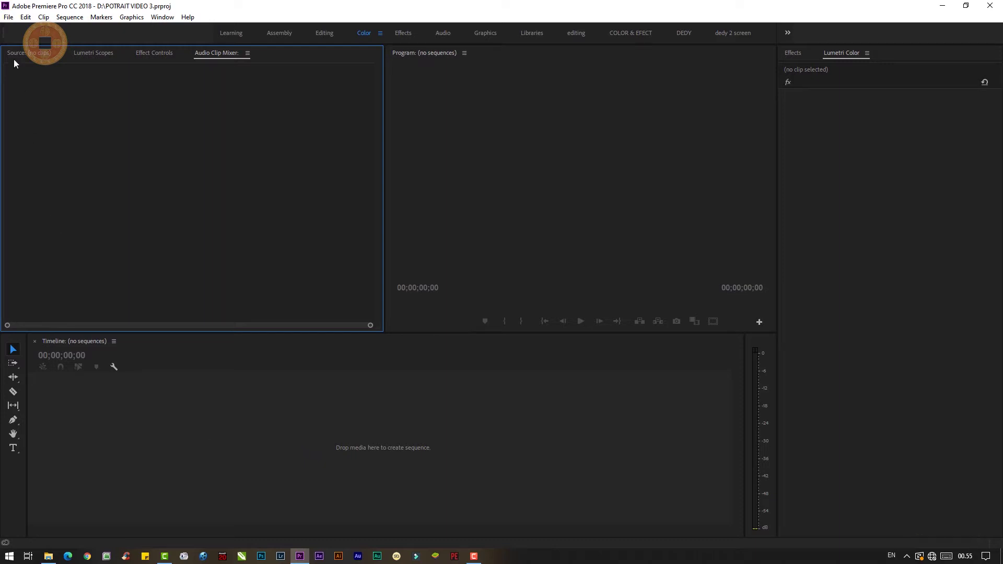
Open the Import dialog from the File menu
{"action": "left_click", "coordinate": [9, 17]}
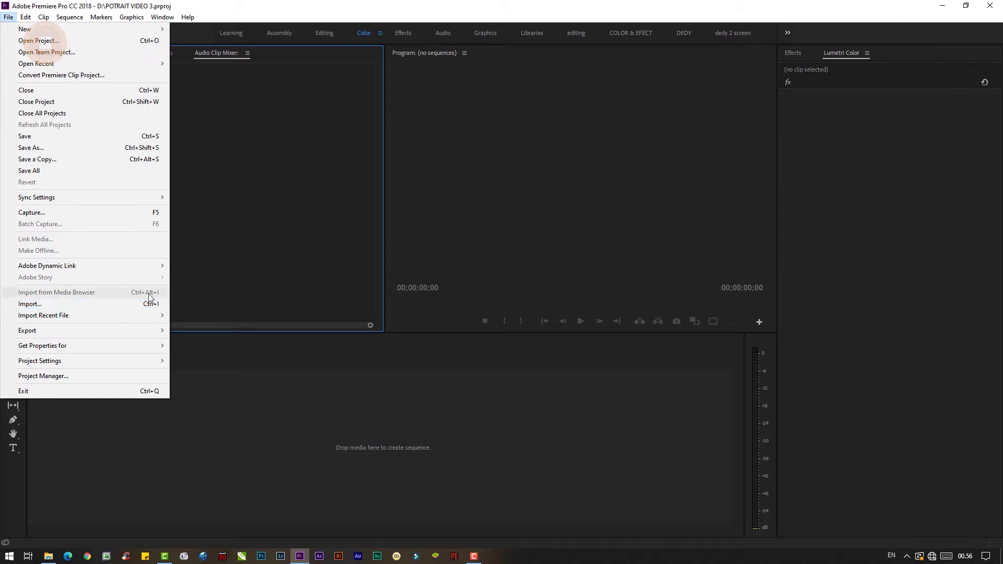
{"action": "left_click", "coordinate": [99, 304]}
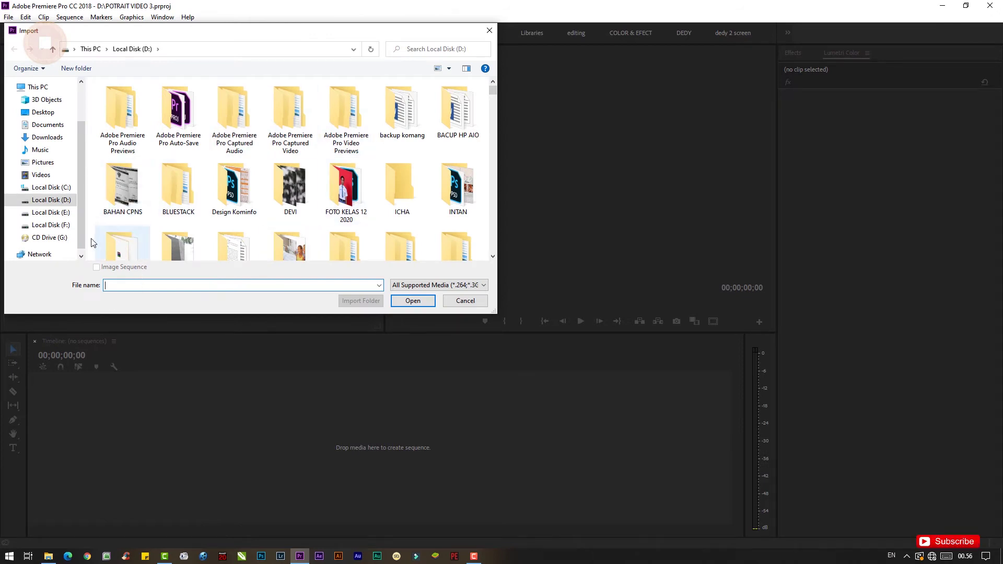
Browse to the v folder at F:\2020\PROJECT YOUTUBE\7
{"action": "left_click", "coordinate": [62, 225]}
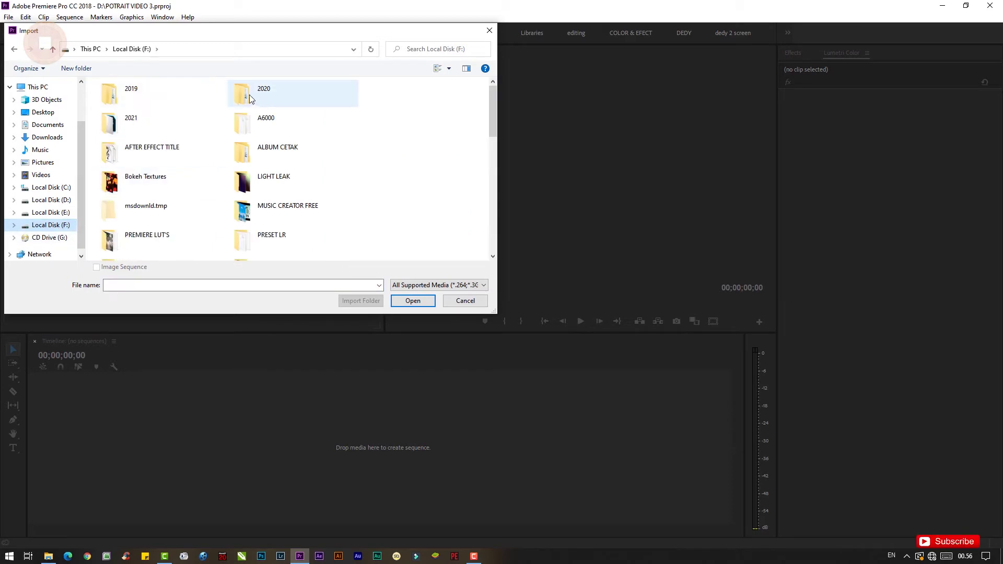
{"action": "double_click", "coordinate": [261, 97]}
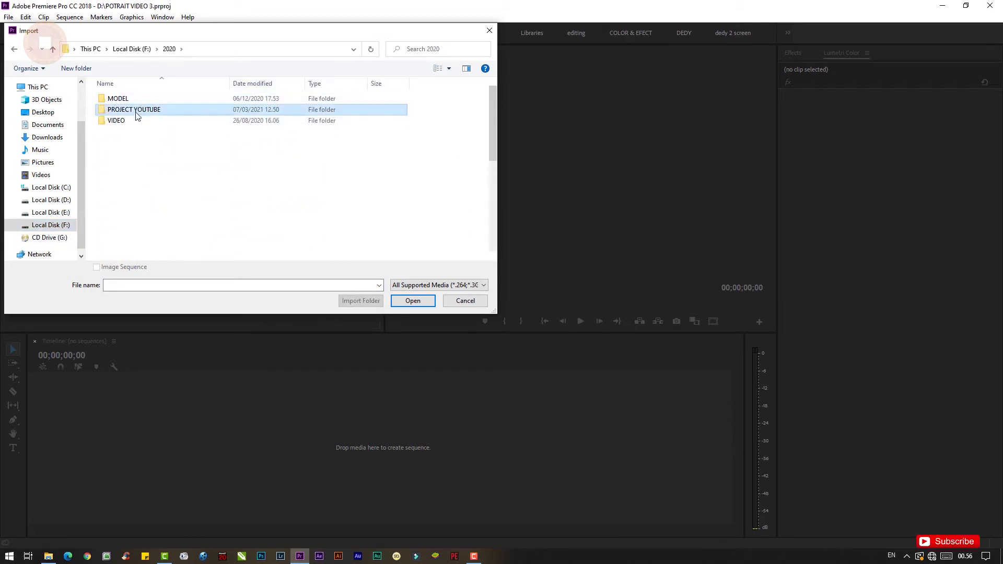
{"action": "double_click", "coordinate": [132, 111]}
{"action": "double_click", "coordinate": [109, 186]}
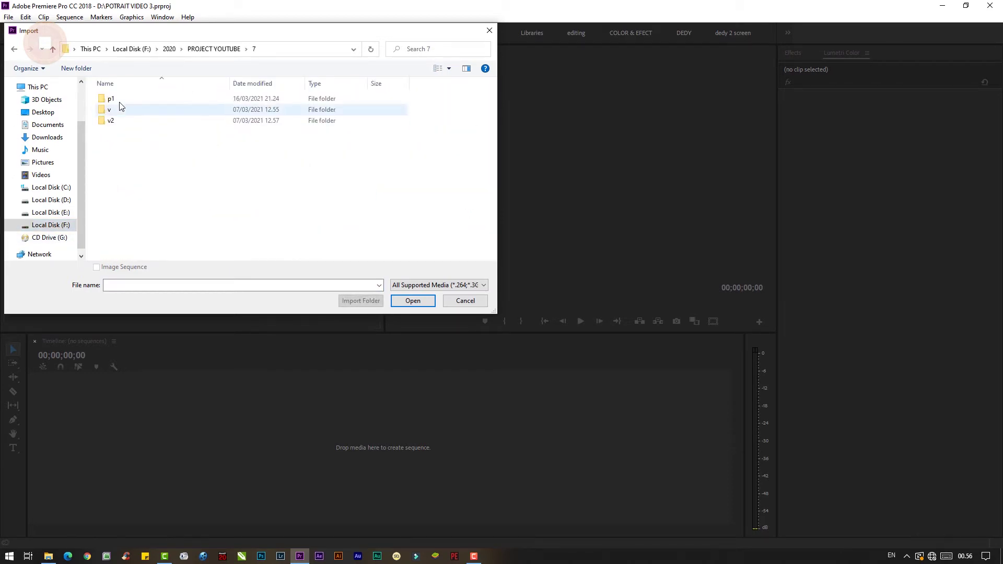
{"action": "double_click", "coordinate": [108, 110]}
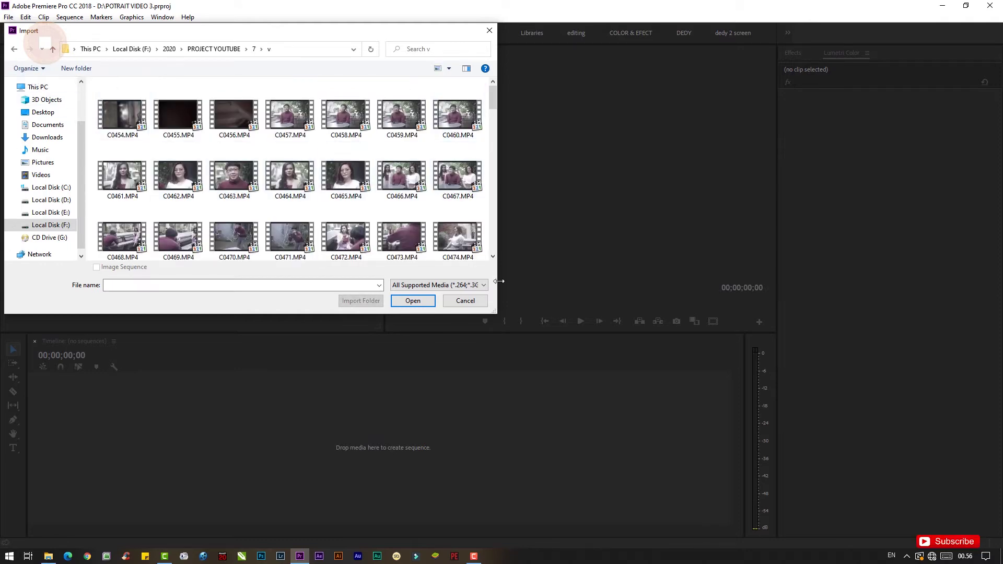
{"action": "scroll", "coordinate": [325, 198], "scroll_direction": "down", "scroll_amount": 1}
{"action": "scroll", "coordinate": [325, 197], "scroll_direction": "down", "scroll_amount": 5}
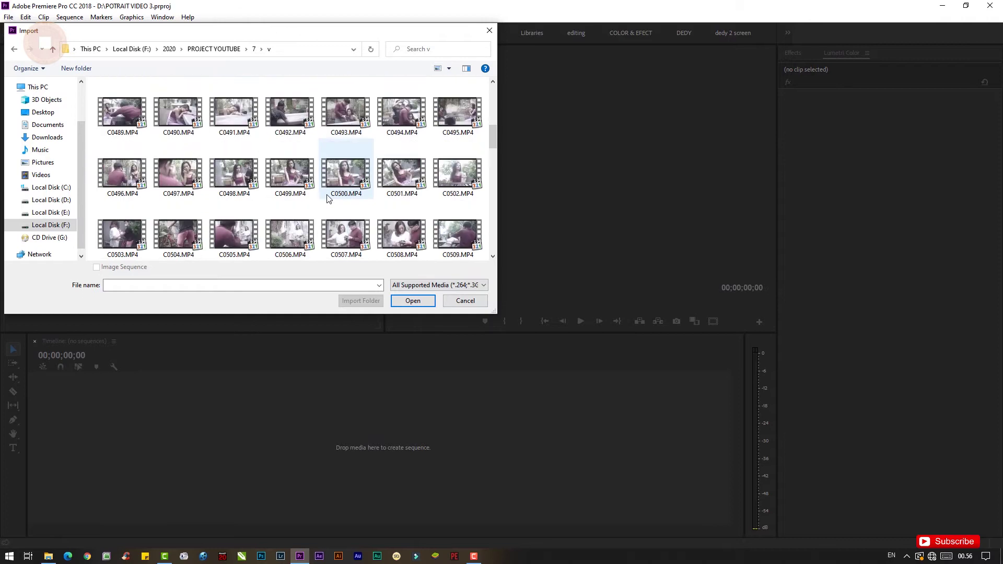
{"action": "scroll", "coordinate": [328, 198], "scroll_direction": "down", "scroll_amount": 3}
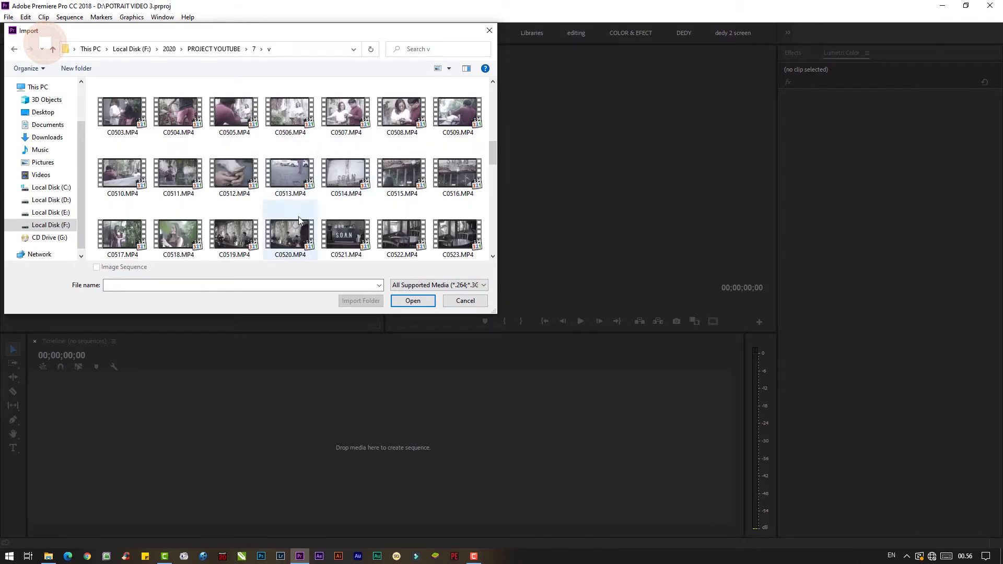
Select clips C0517, C0518, C0521, C0524, C0525, C0527, C0528, C0530, C0531 and C0532
{"action": "left_click", "coordinate": [119, 241]}
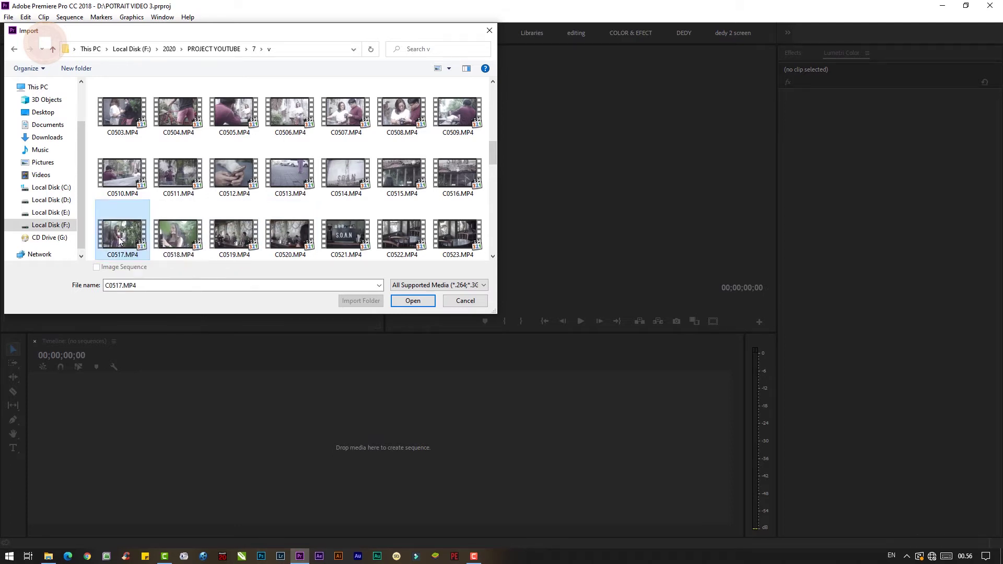
{"action": "left_click", "coordinate": [181, 237], "text": "ctrl"}
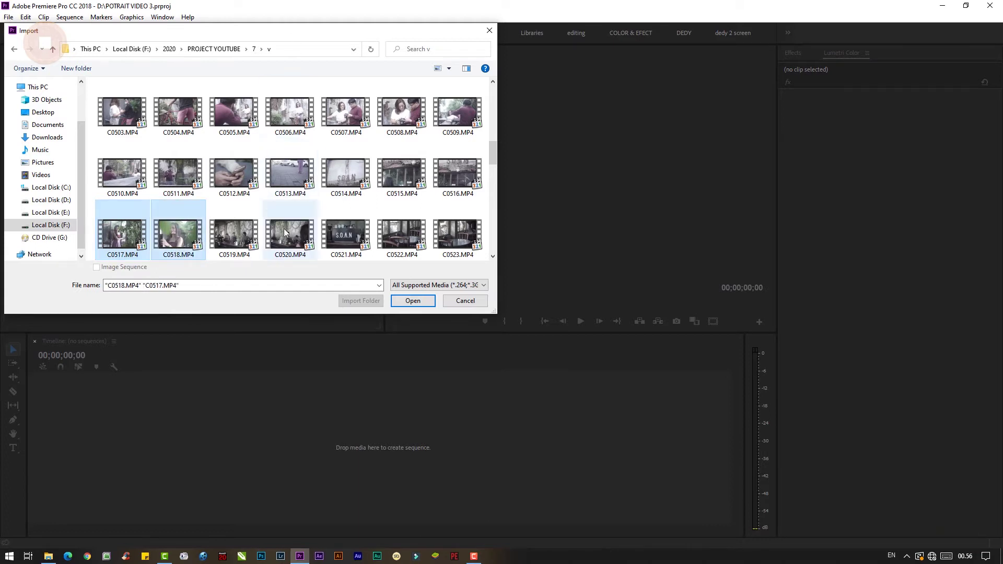
{"action": "left_click", "coordinate": [343, 237], "text": "ctrl"}
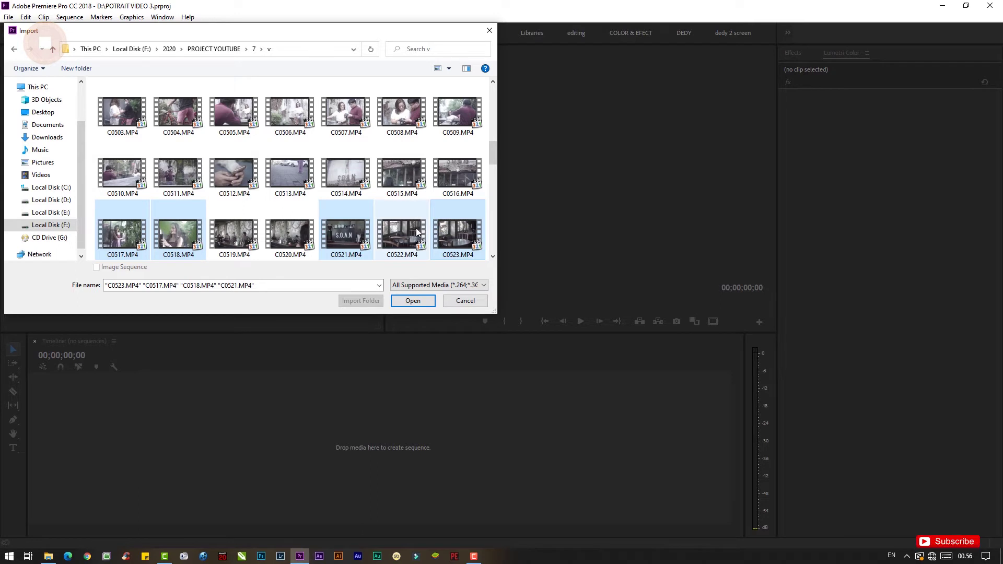
{"action": "scroll", "coordinate": [418, 233], "scroll_direction": "down", "scroll_amount": 2}
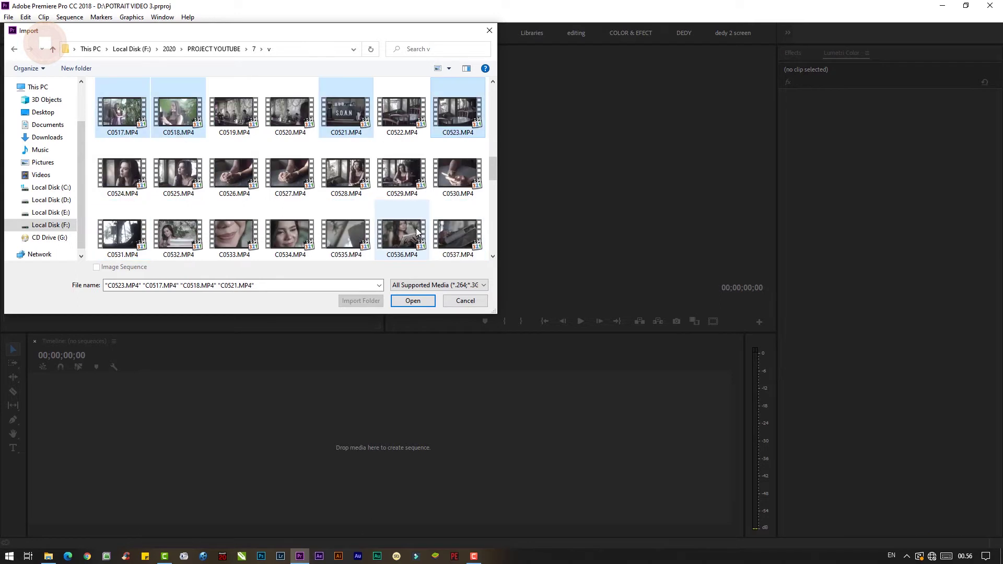
{"action": "left_click", "coordinate": [128, 180], "text": "ctrl"}
{"action": "left_click", "coordinate": [172, 180], "text": "ctrl"}
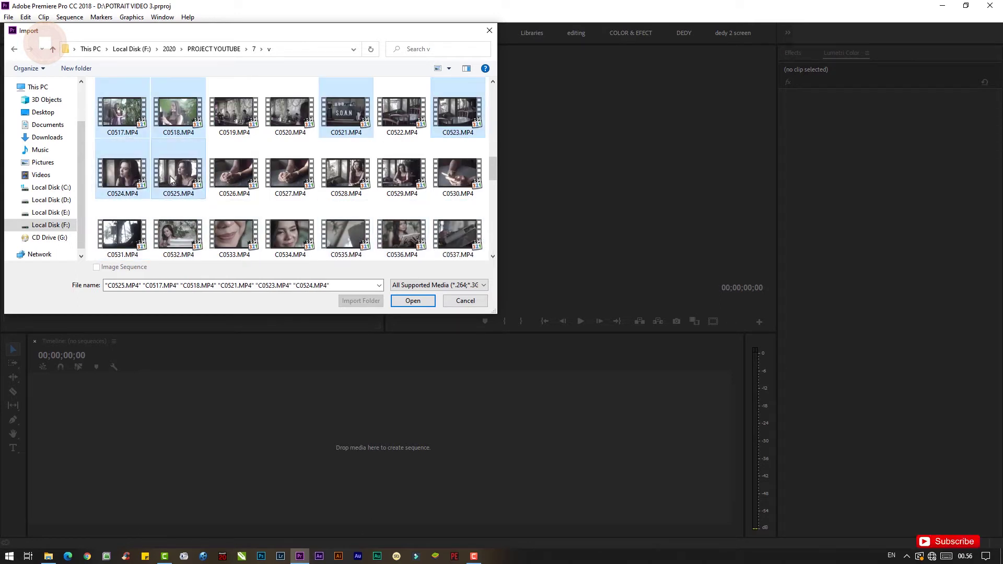
{"action": "left_click", "coordinate": [286, 179], "text": "ctrl"}
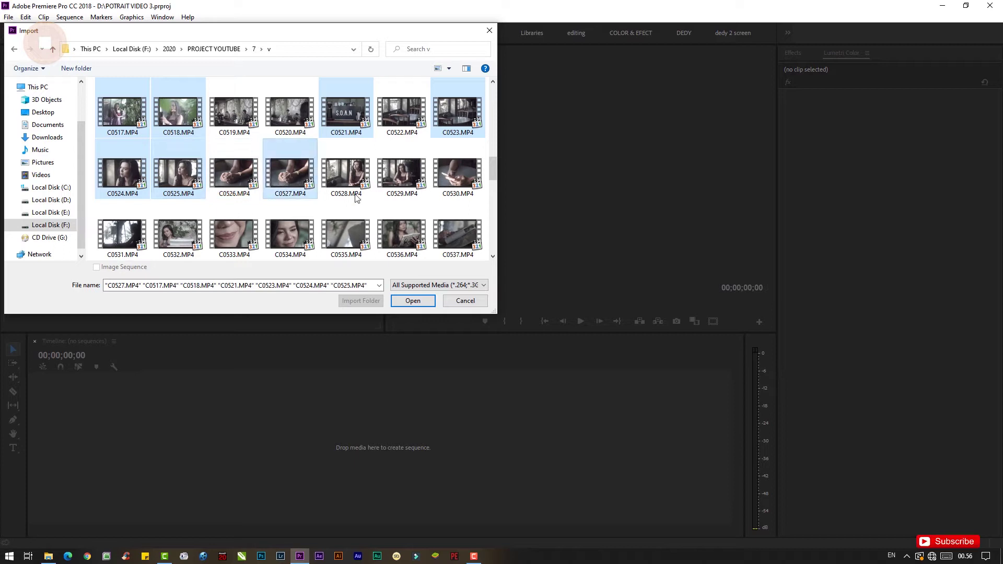
{"action": "left_click", "coordinate": [346, 175], "text": "ctrl"}
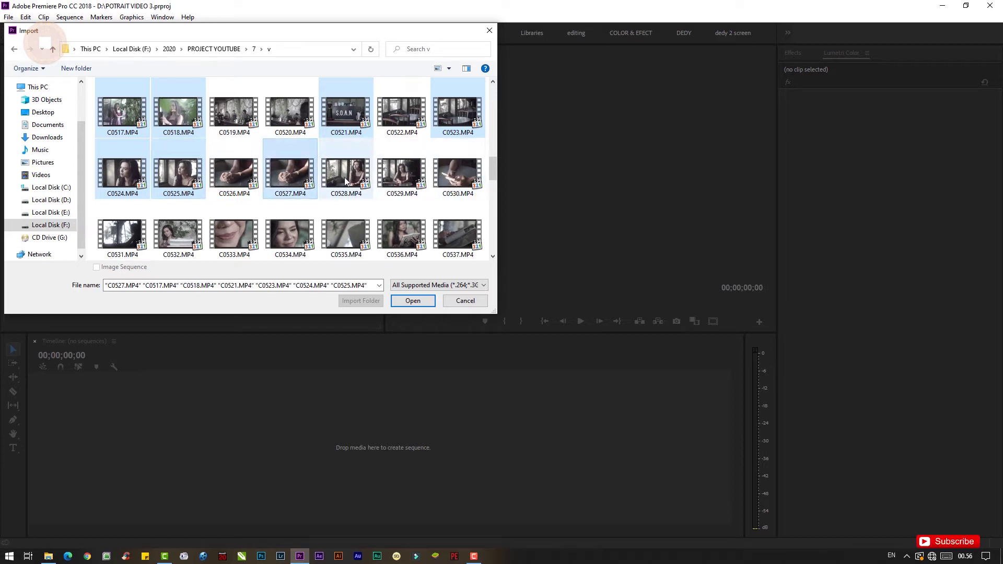
{"action": "left_click", "coordinate": [452, 180], "text": "ctrl"}
{"action": "left_click", "coordinate": [178, 243], "text": "ctrl"}
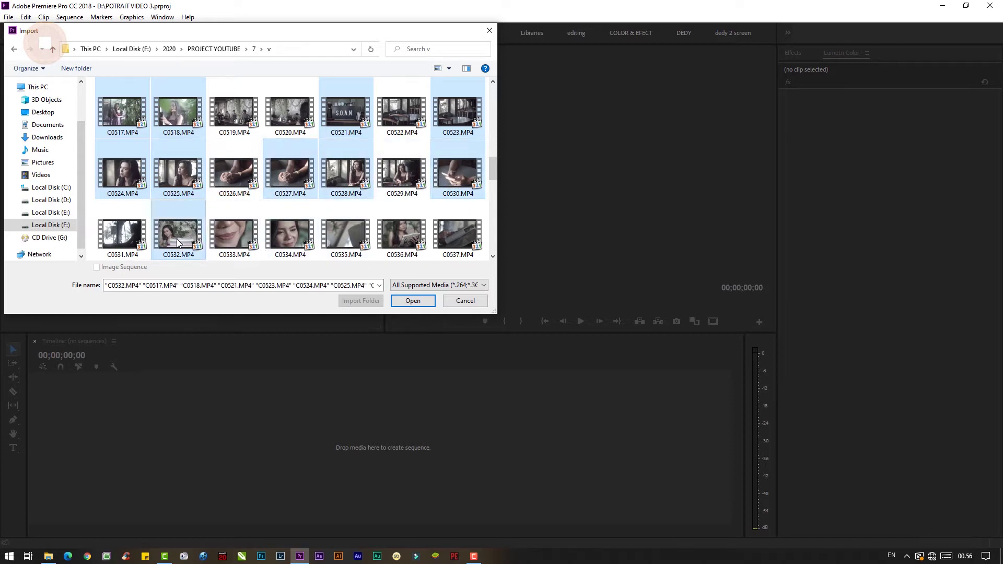
{"action": "left_click", "coordinate": [126, 240], "text": "ctrl"}
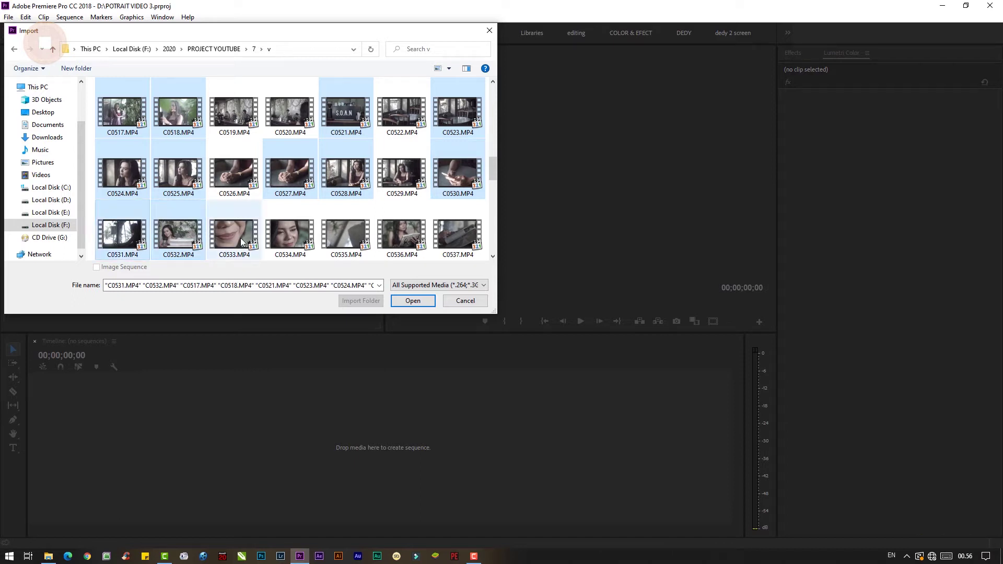
Add C0536, C0537 and C0539 to the selection and import all chosen clips
{"action": "left_click", "coordinate": [402, 239], "text": "ctrl"}
{"action": "left_click", "coordinate": [453, 242], "text": "ctrl"}
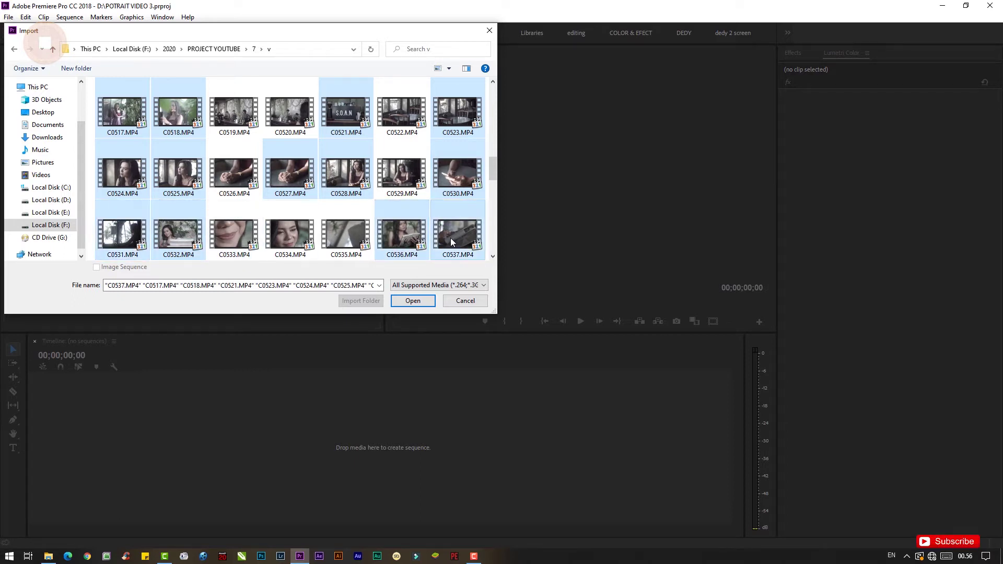
{"action": "scroll", "coordinate": [446, 237], "scroll_direction": "down", "scroll_amount": 2}
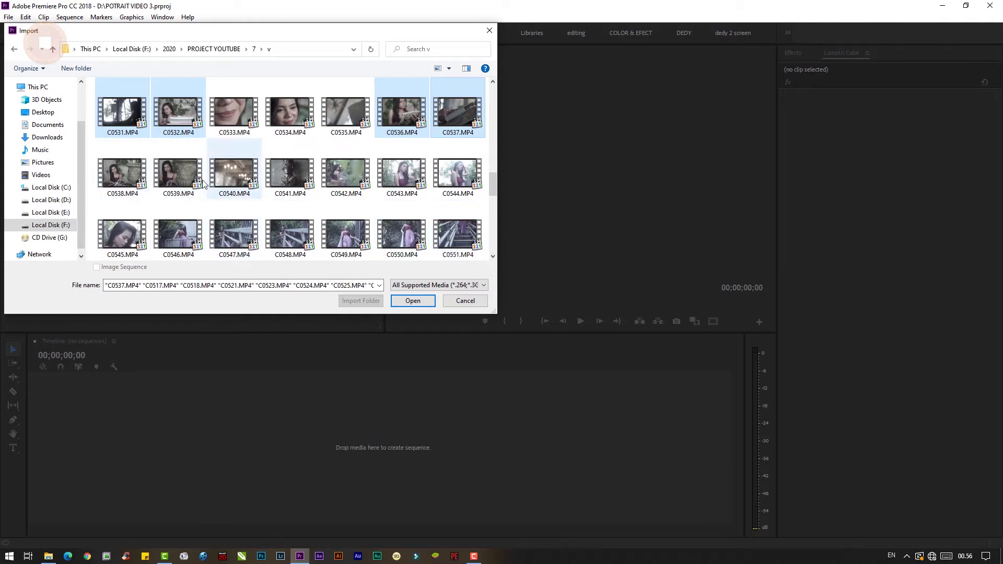
{"action": "left_click", "coordinate": [175, 183], "text": "ctrl"}
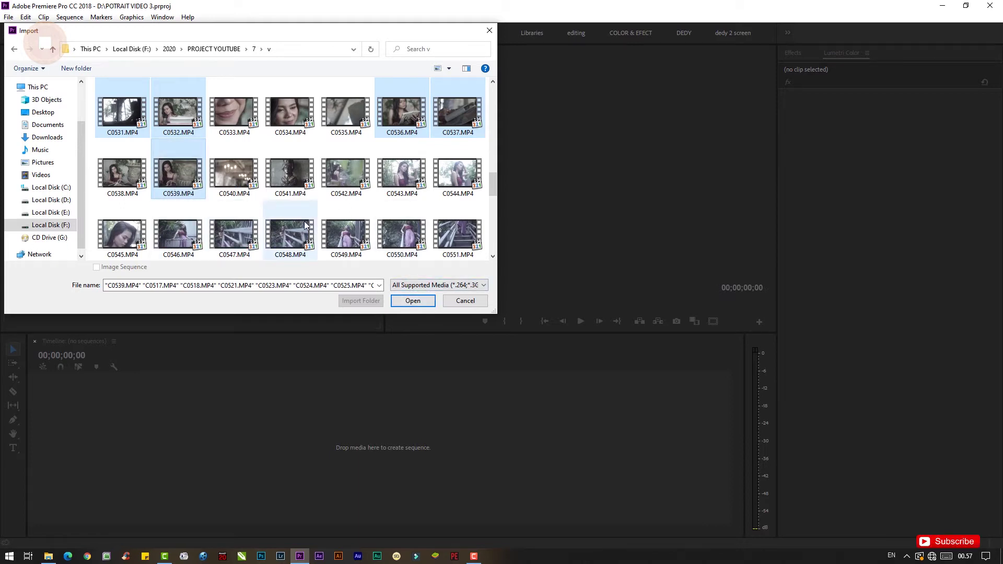
{"action": "left_click", "coordinate": [413, 301]}
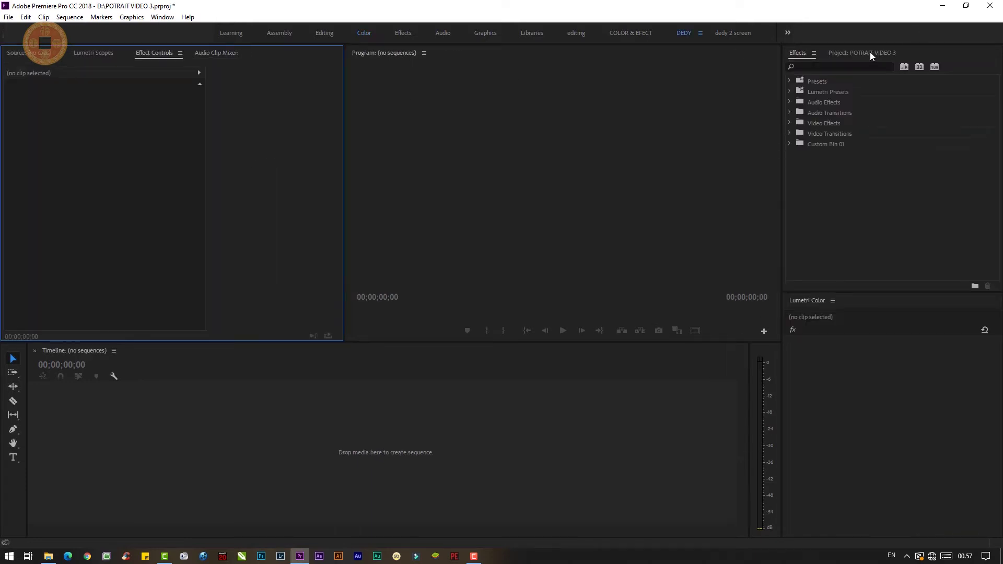
Show the Project panel clips in Icon View and drag C0517 onto the empty Timeline
{"action": "left_click", "coordinate": [862, 54]}
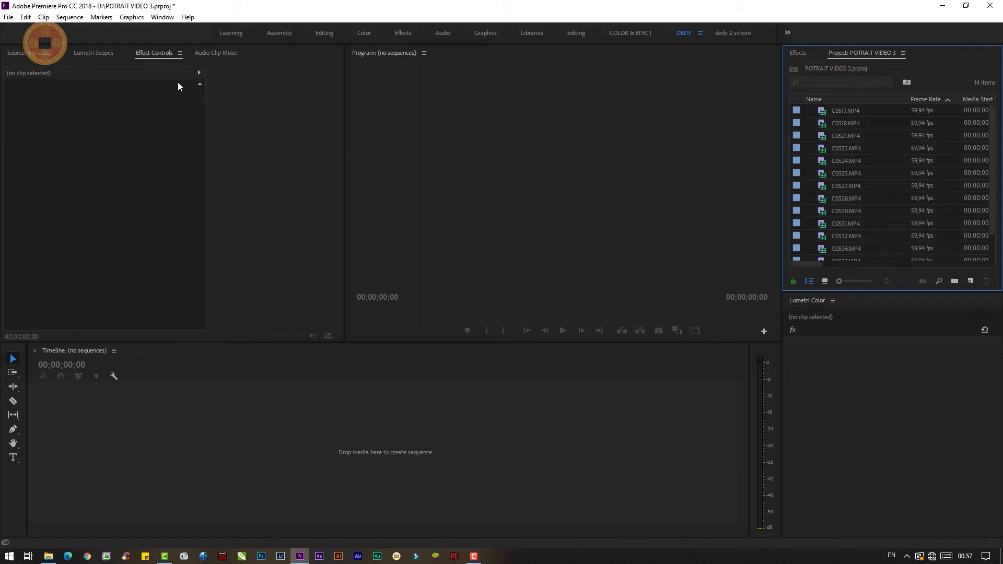
{"action": "left_click", "coordinate": [836, 112]}
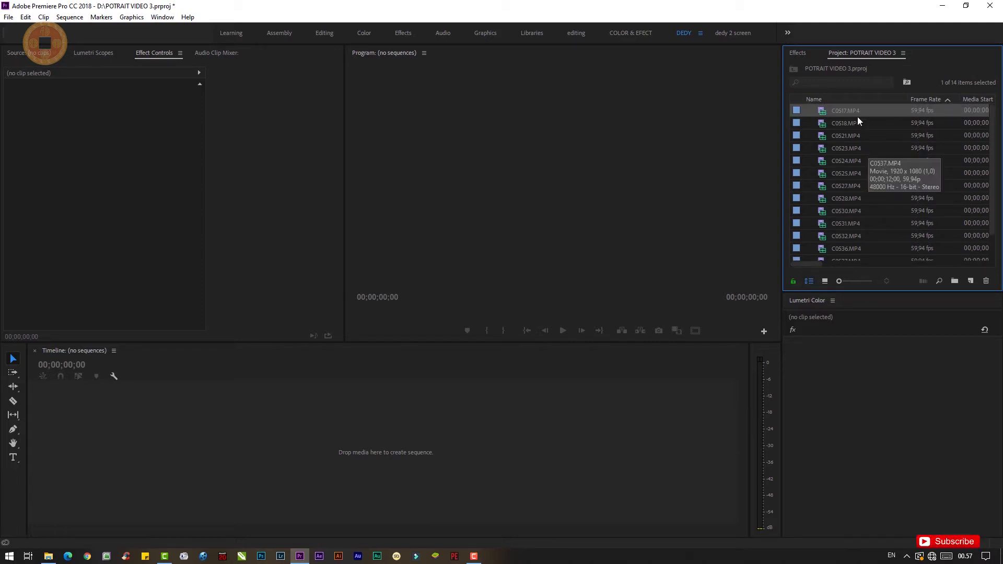
{"action": "left_click", "coordinate": [825, 281]}
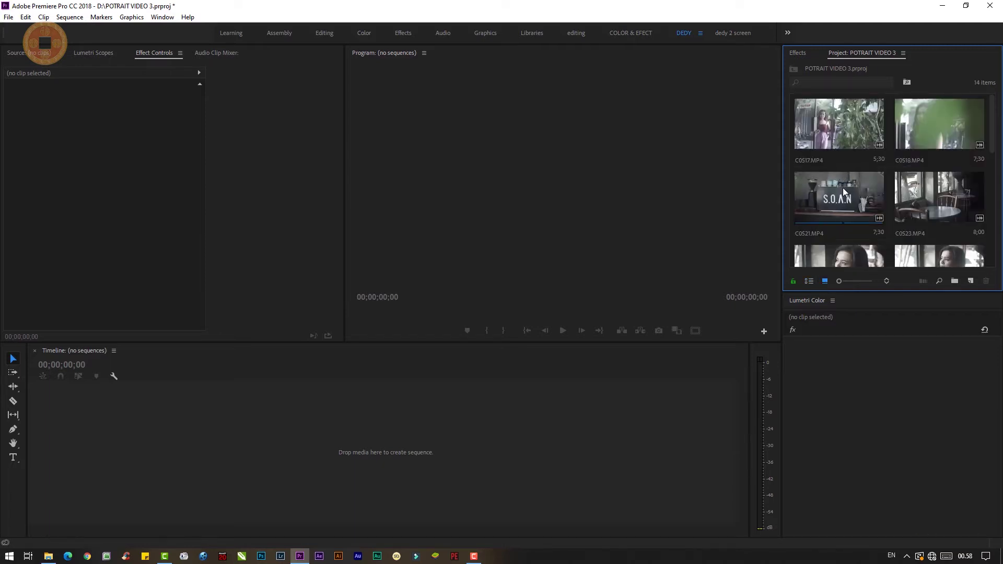
{"action": "scroll", "coordinate": [858, 147], "scroll_direction": "down", "scroll_amount": 3}
{"action": "scroll", "coordinate": [857, 147], "scroll_direction": "up", "scroll_amount": 1}
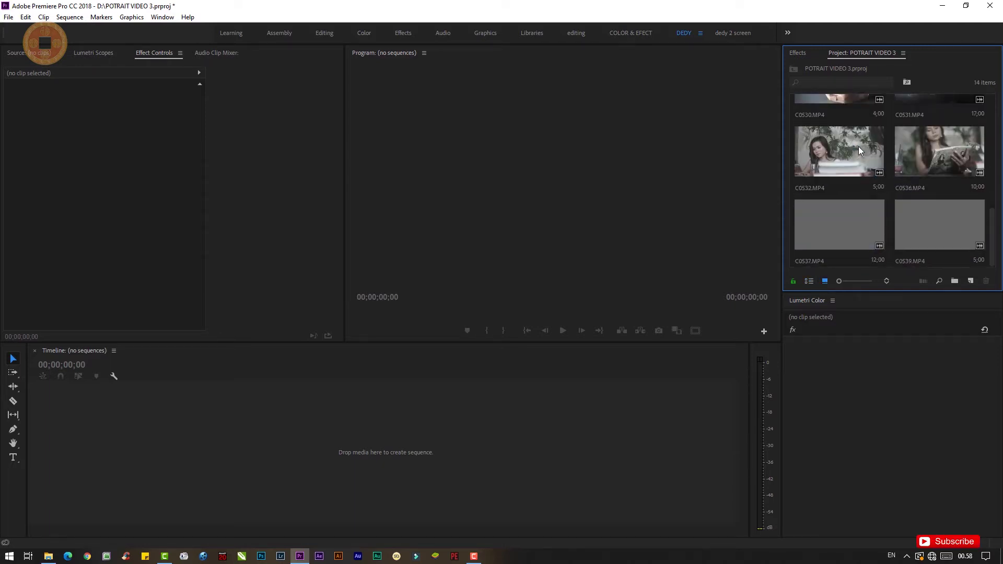
{"action": "scroll", "coordinate": [858, 147], "scroll_direction": "up", "scroll_amount": 1}
{"action": "scroll", "coordinate": [858, 147], "scroll_direction": "up", "scroll_amount": 1}
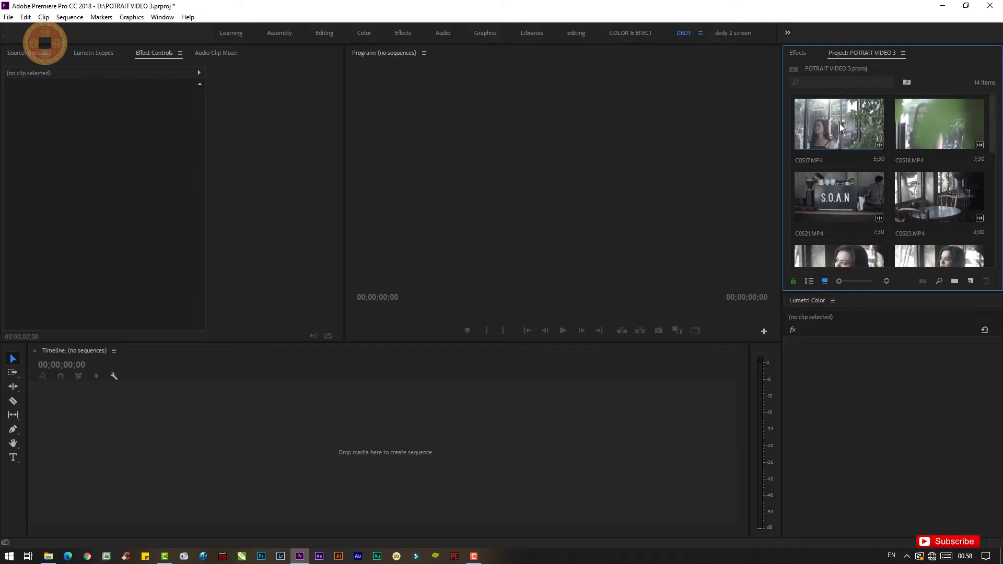
{"action": "left_click", "coordinate": [831, 139]}
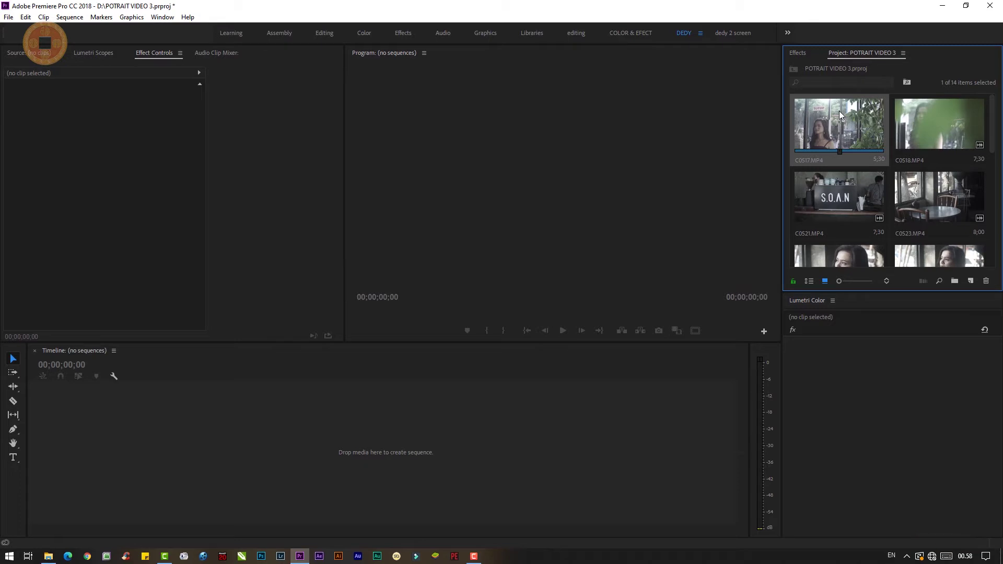
{"action": "left_click_drag", "start_coordinate": [839, 115], "coordinate": [152, 448]}
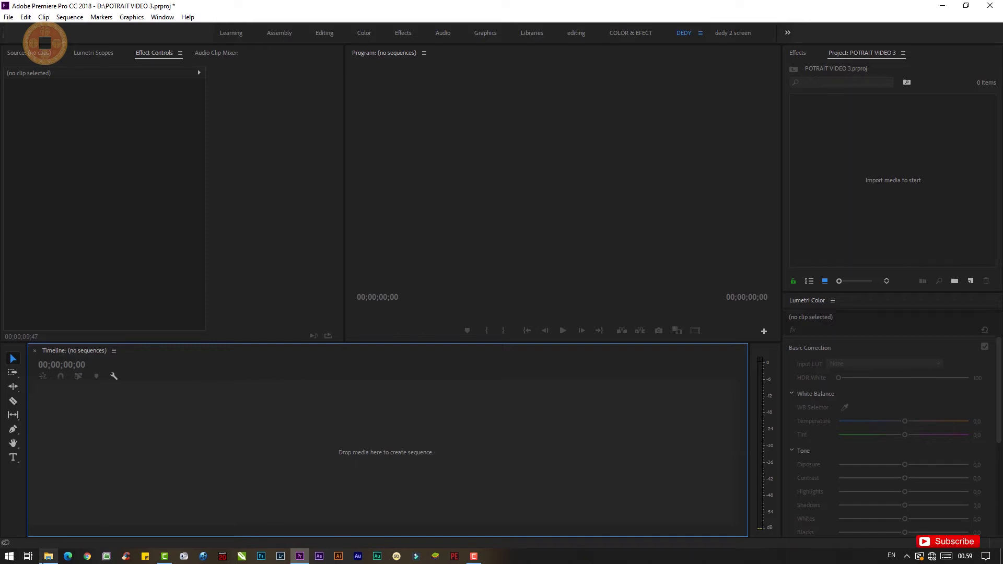
Open File Explorer and browse into F:\2020\PROJECT YOUTUBE\7\v2
{"action": "left_click", "coordinate": [47, 557]}
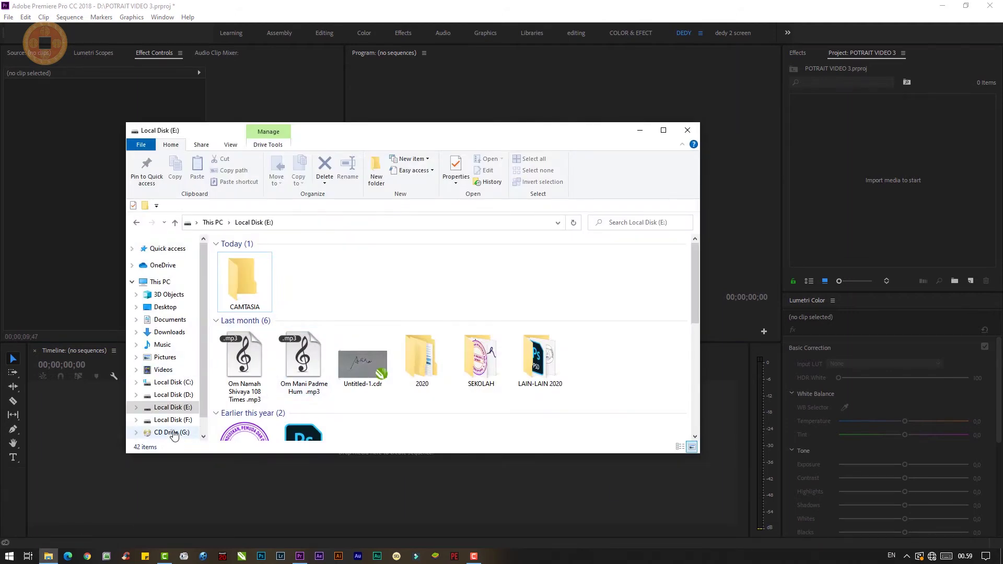
{"action": "left_click", "coordinate": [176, 421]}
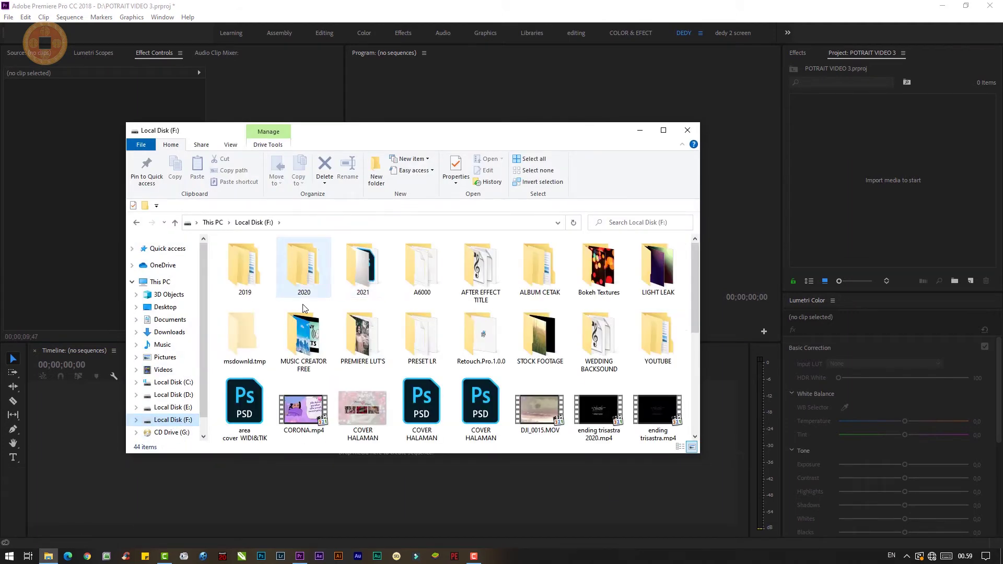
{"action": "double_click", "coordinate": [303, 266]}
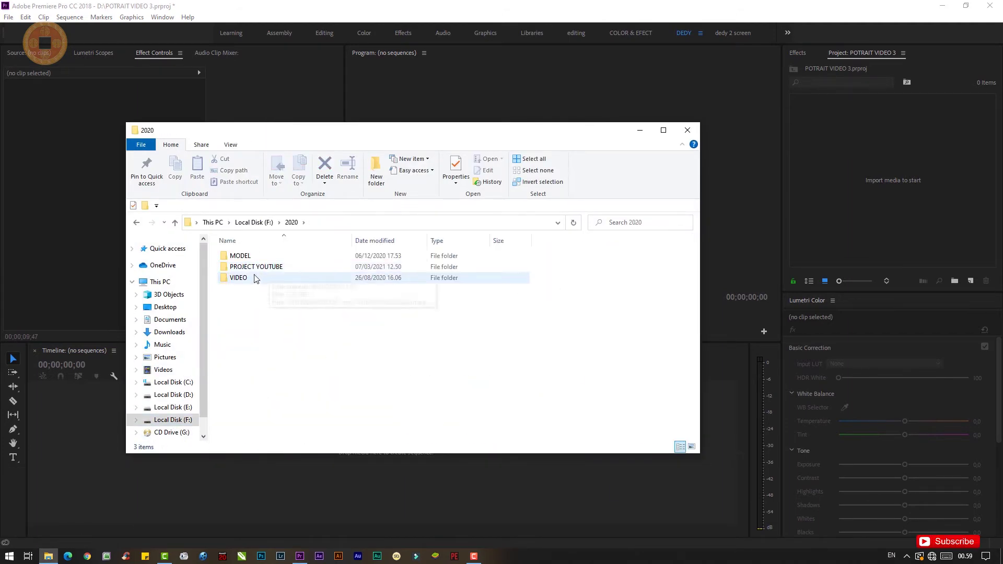
{"action": "double_click", "coordinate": [257, 267]}
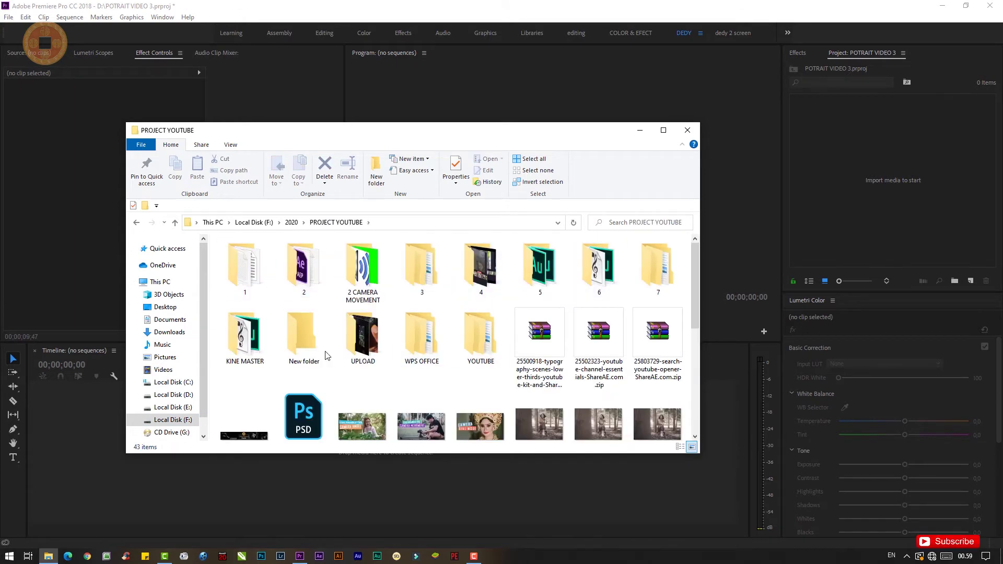
{"action": "double_click", "coordinate": [658, 268]}
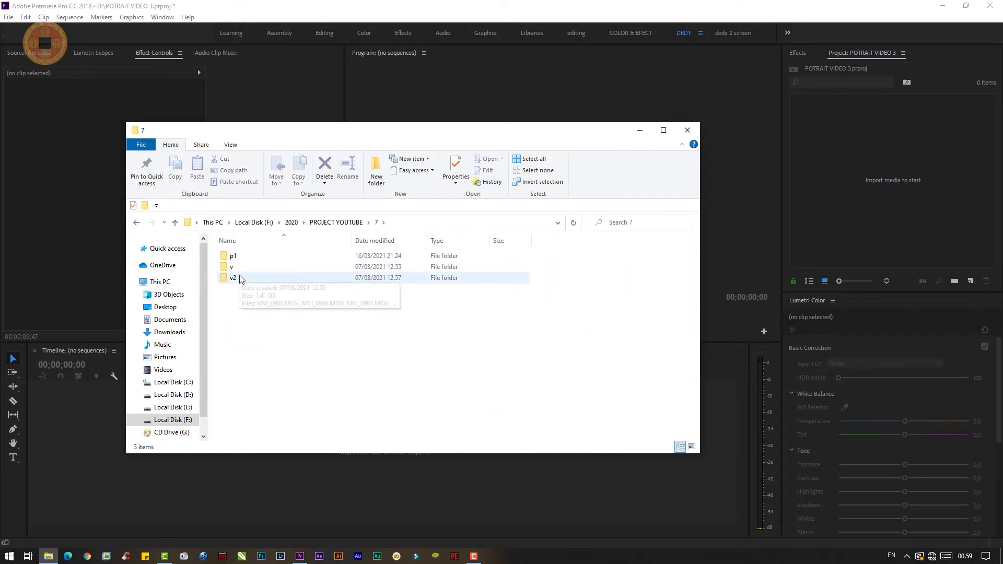
{"action": "left_click", "coordinate": [241, 279]}
{"action": "double_click", "coordinate": [241, 279]}
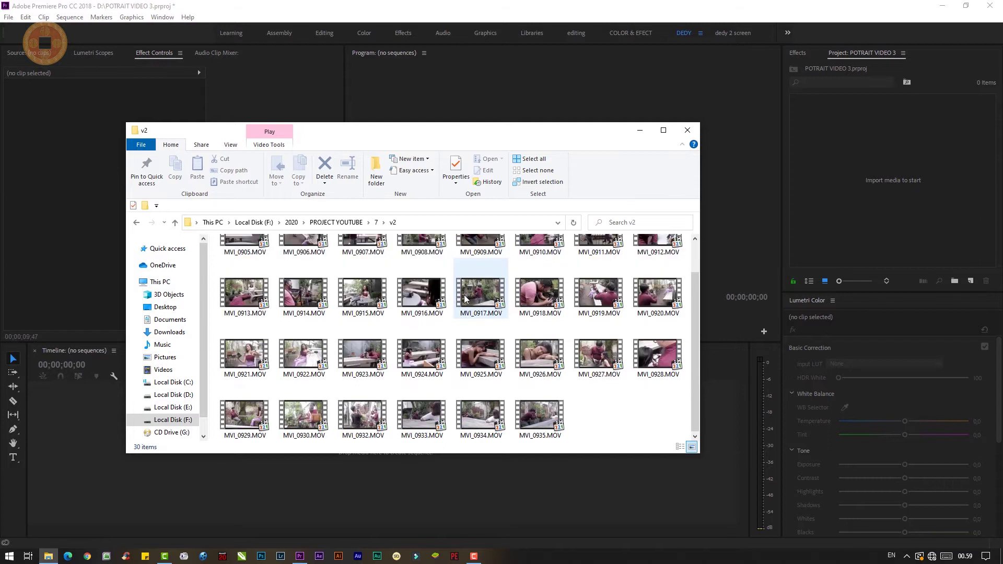
Go back to folder 7 and open the v folder instead
{"action": "left_click", "coordinate": [138, 224]}
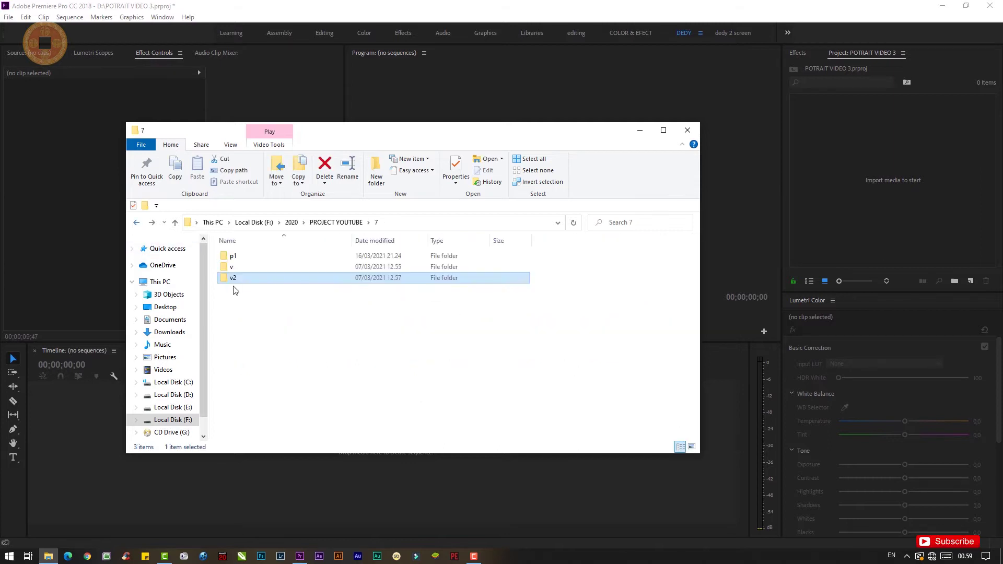
{"action": "left_click", "coordinate": [233, 268]}
{"action": "double_click", "coordinate": [233, 268]}
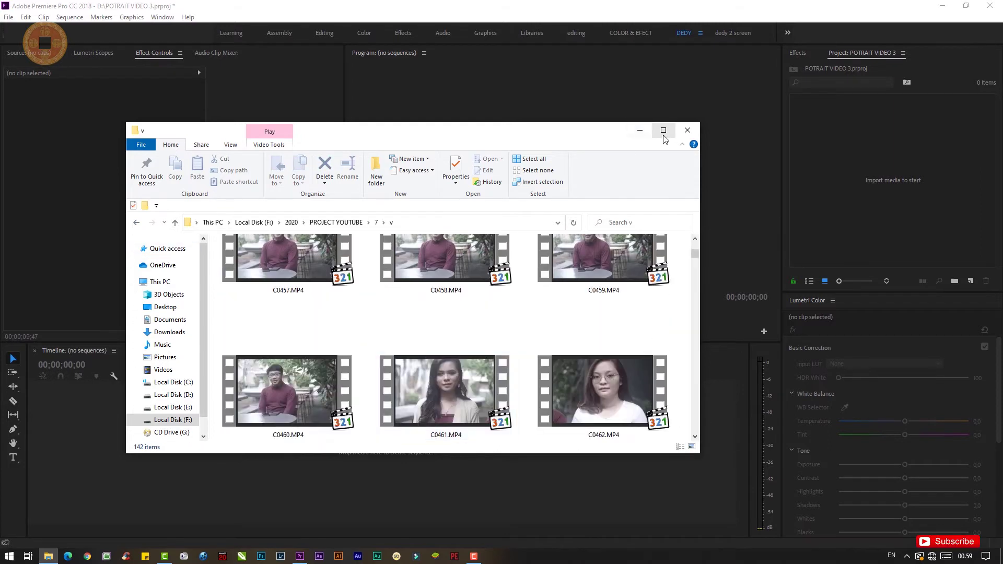
{"action": "scroll", "coordinate": [496, 328], "scroll_direction": "down", "scroll_amount": 3}
{"action": "scroll", "coordinate": [496, 336], "scroll_direction": "down", "scroll_amount": 2}
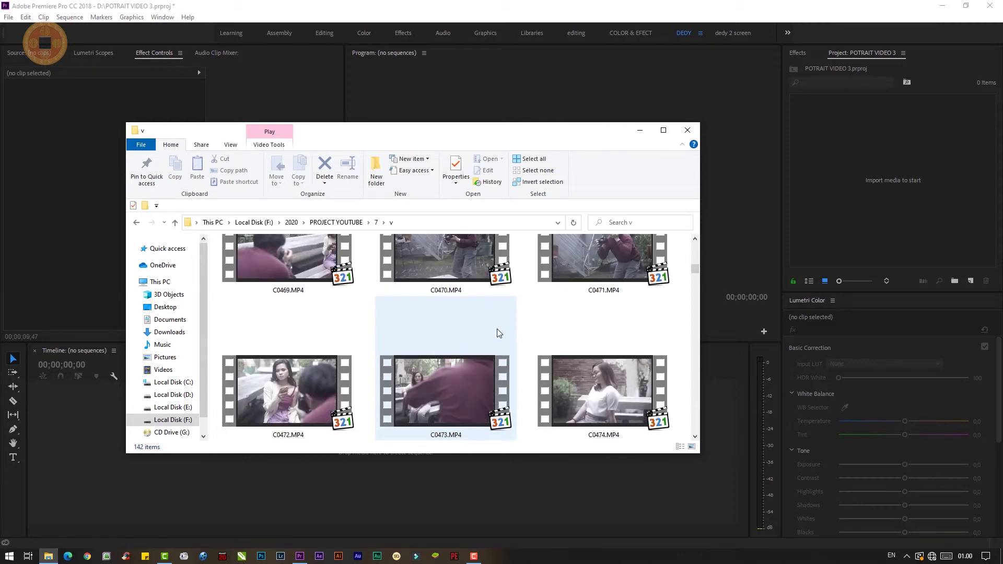
{"action": "scroll", "coordinate": [545, 284], "scroll_direction": "down", "scroll_amount": 1, "text": "ctrl"}
{"action": "scroll", "coordinate": [501, 319], "scroll_direction": "down", "scroll_amount": 1, "text": "ctrl"}
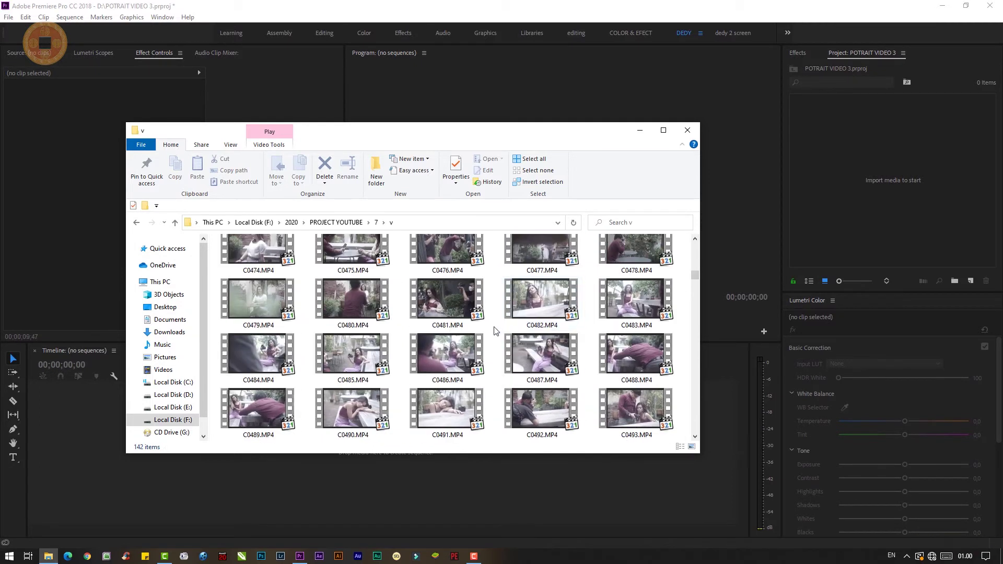
{"action": "scroll", "coordinate": [499, 331], "scroll_direction": "down", "scroll_amount": 5}
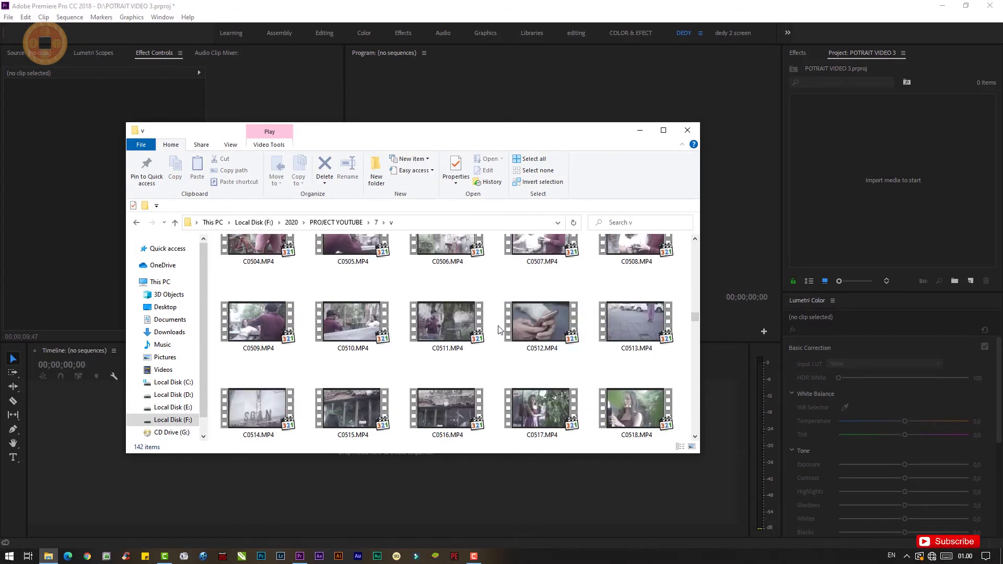
Select clips C0517, C0518, and C0521 through C0528
{"action": "left_click", "coordinate": [544, 325]}
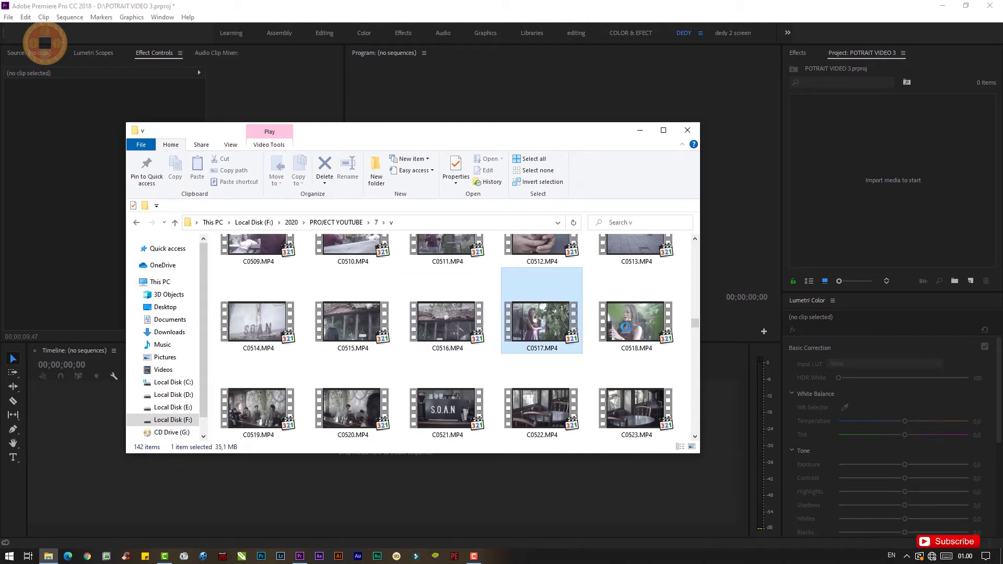
{"action": "left_click", "coordinate": [635, 325], "text": "ctrl"}
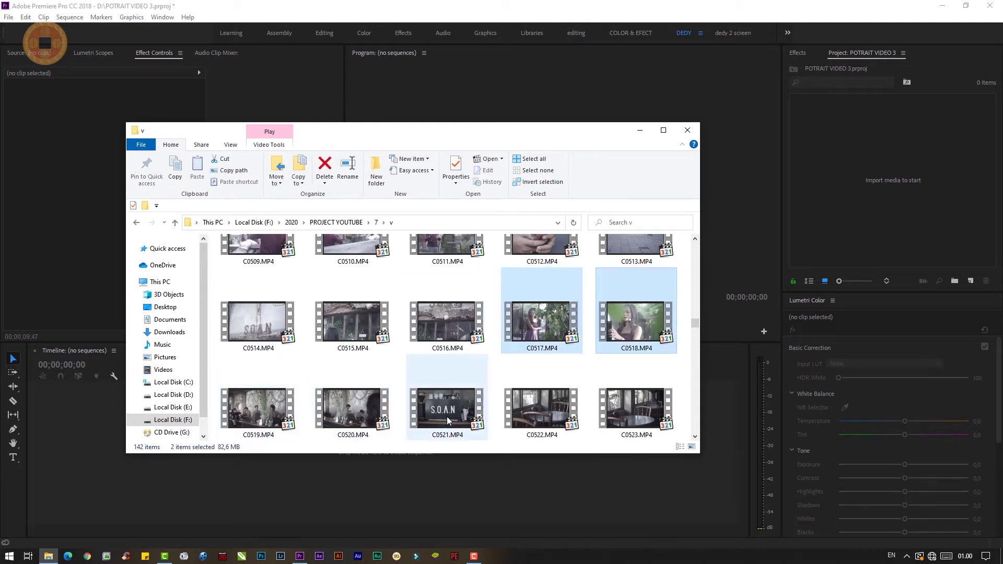
{"action": "left_click", "coordinate": [549, 413], "text": "ctrl"}
{"action": "left_click", "coordinate": [634, 413], "text": "ctrl"}
{"action": "scroll", "coordinate": [535, 371], "scroll_direction": "down", "scroll_amount": 1}
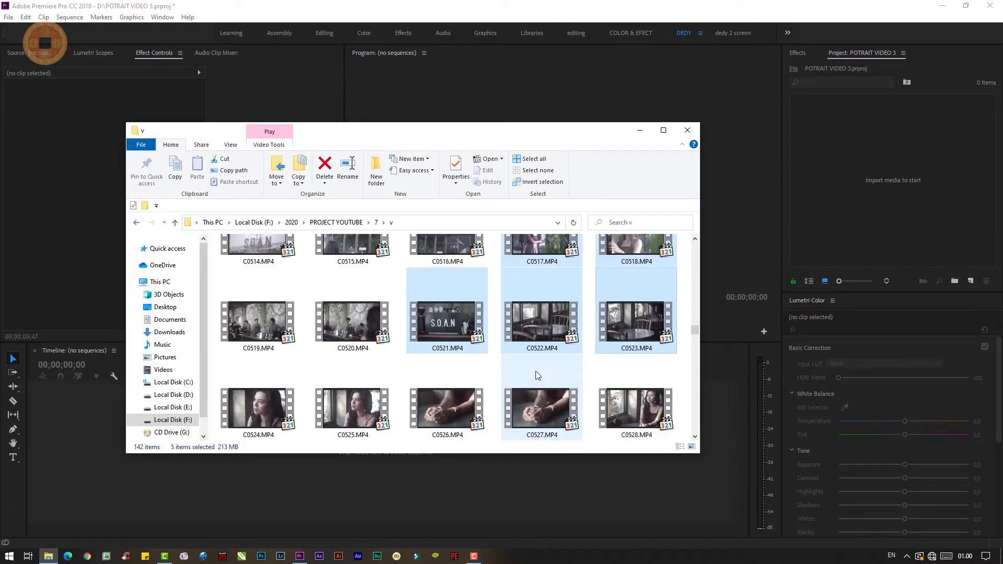
{"action": "left_click", "coordinate": [234, 416], "text": "ctrl"}
{"action": "left_click", "coordinate": [353, 410], "text": "ctrl"}
{"action": "left_click", "coordinate": [453, 403], "text": "ctrl"}
{"action": "left_click", "coordinate": [544, 402], "text": "ctrl"}
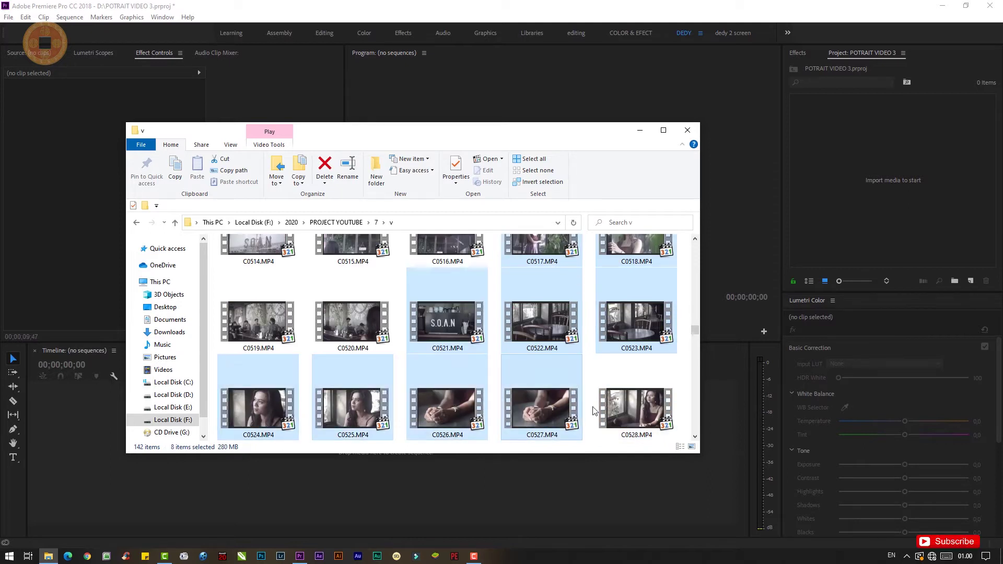
{"action": "left_click", "coordinate": [603, 382], "text": "ctrl"}
{"action": "scroll", "coordinate": [603, 382], "scroll_direction": "down", "scroll_amount": 2}
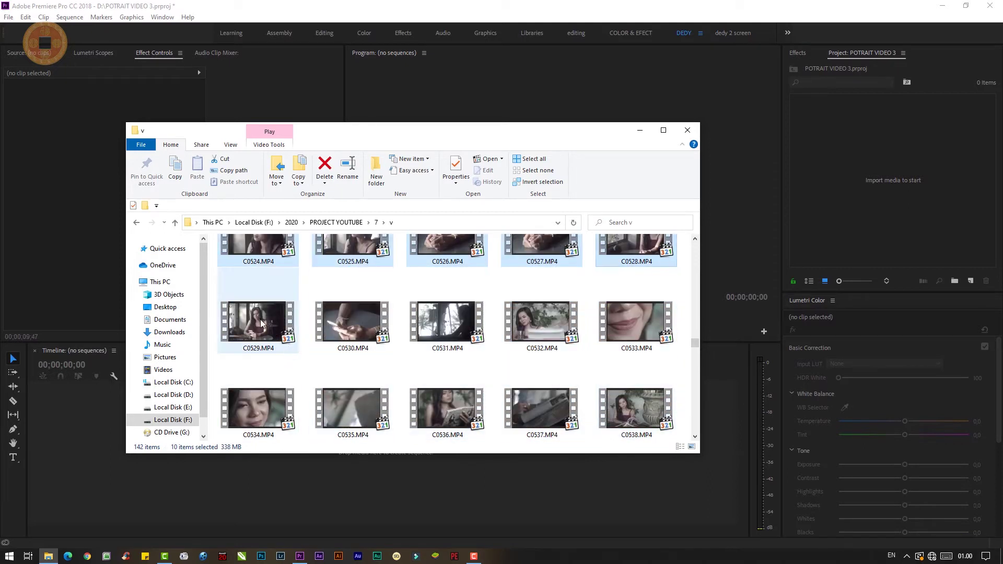
Extend the selection with C0529–C0534 and C0536–C0539
{"action": "left_click", "coordinate": [259, 321], "text": "ctrl"}
{"action": "left_click", "coordinate": [365, 328], "text": "ctrl"}
{"action": "left_click", "coordinate": [439, 325], "text": "ctrl"}
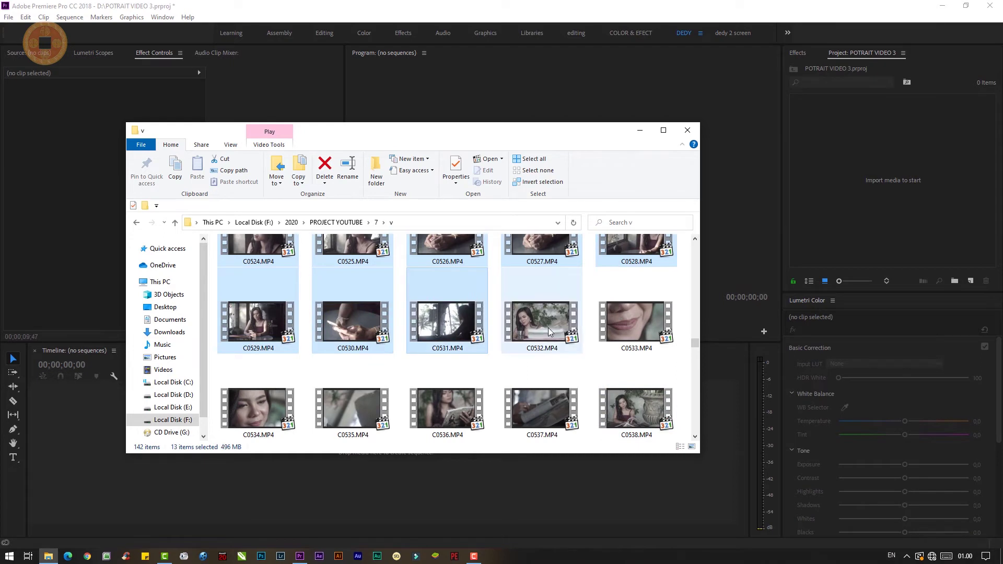
{"action": "left_click", "coordinate": [548, 328], "text": "ctrl"}
{"action": "left_click", "coordinate": [632, 328], "text": "ctrl"}
{"action": "left_click", "coordinate": [249, 406], "text": "ctrl"}
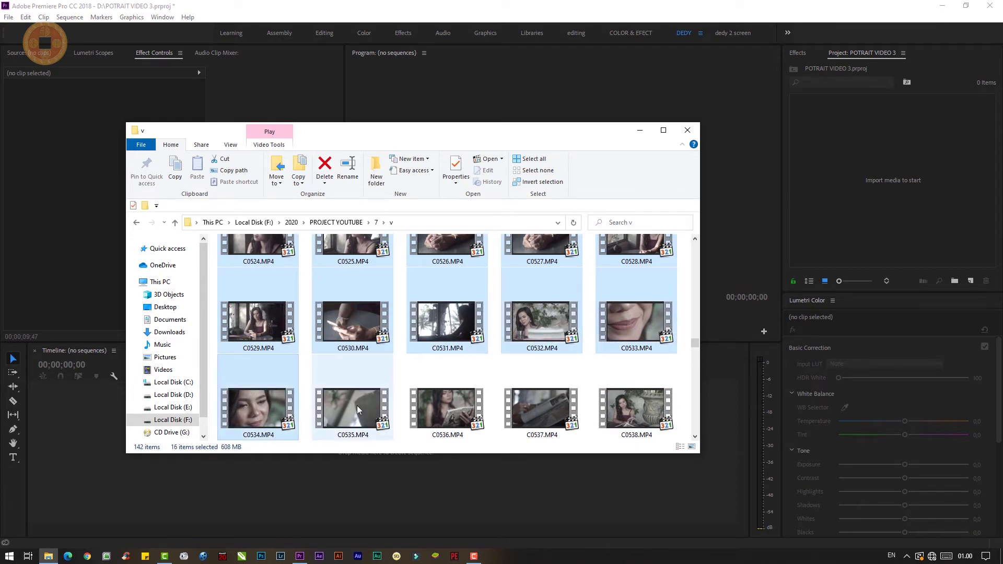
{"action": "left_click", "coordinate": [451, 406], "text": "ctrl"}
{"action": "left_click", "coordinate": [451, 405], "text": "ctrl"}
{"action": "left_click", "coordinate": [543, 414], "text": "ctrl"}
{"action": "left_click", "coordinate": [641, 413], "text": "ctrl"}
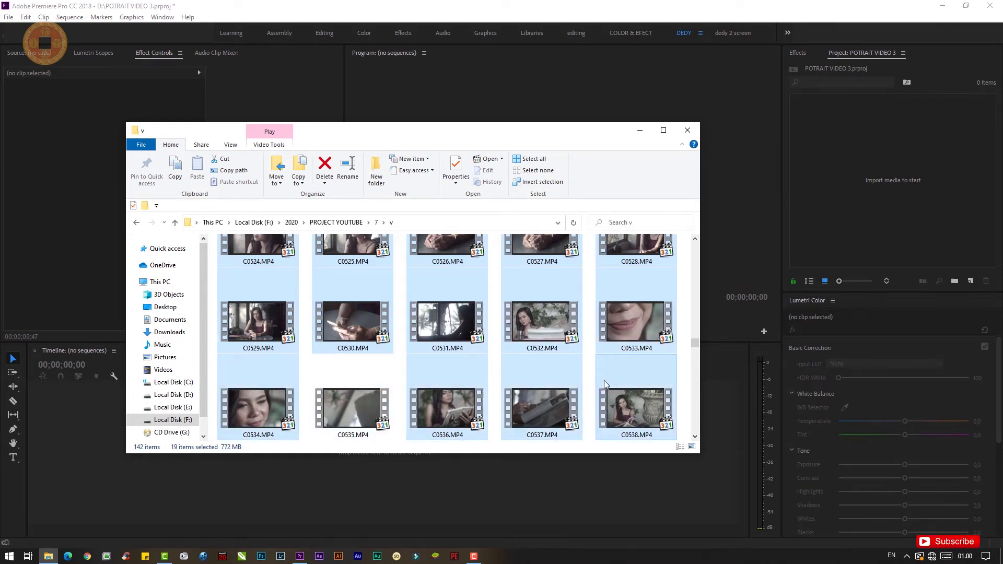
{"action": "scroll", "coordinate": [604, 381], "scroll_direction": "down", "scroll_amount": 1}
{"action": "left_click", "coordinate": [235, 412], "text": "ctrl"}
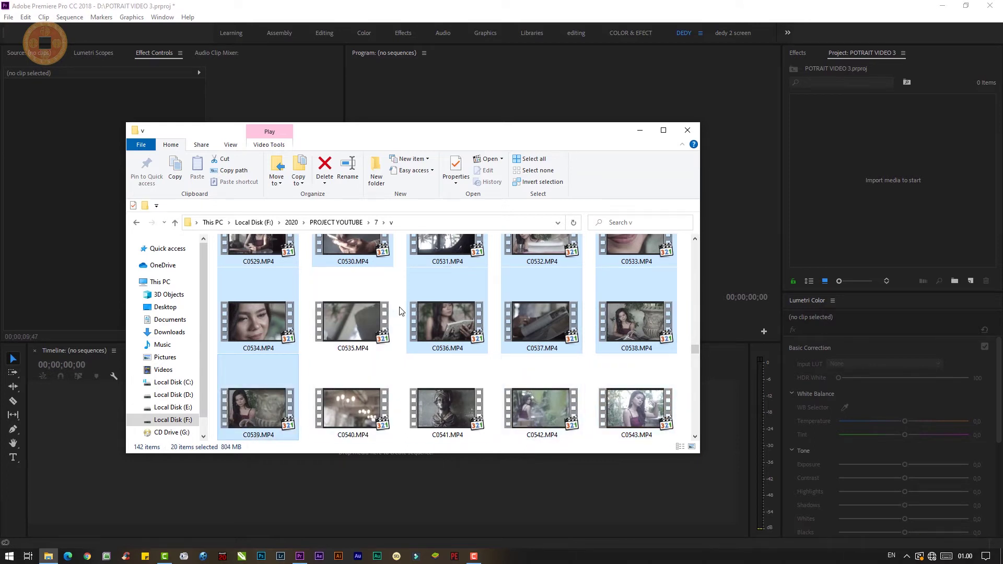
Drop the twenty selected clips onto Premiere's Timeline as a new sequence, then minimise Explorer
{"action": "left_click_drag", "start_coordinate": [387, 132], "coordinate": [575, 69]}
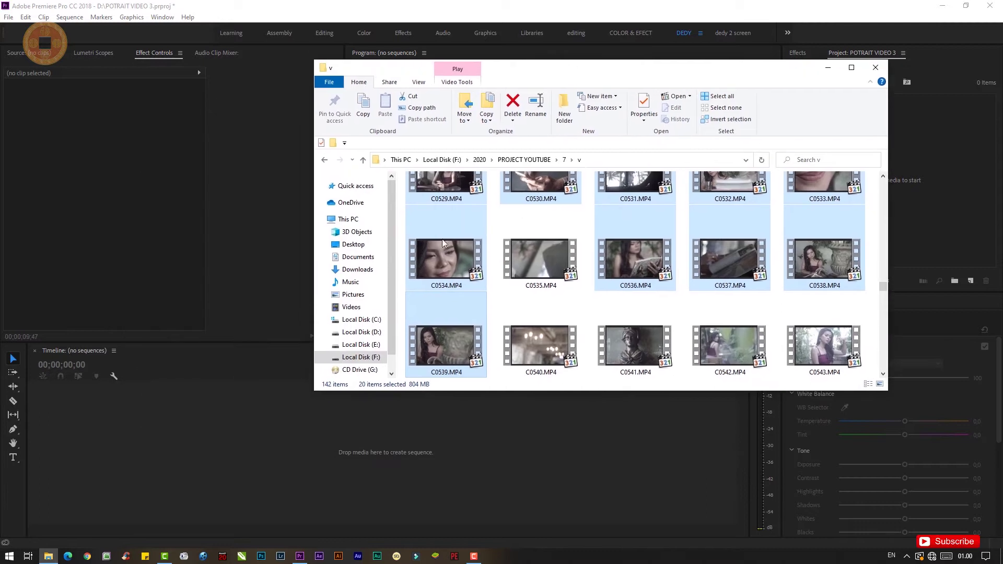
{"action": "left_click_drag", "start_coordinate": [442, 239], "coordinate": [139, 465]}
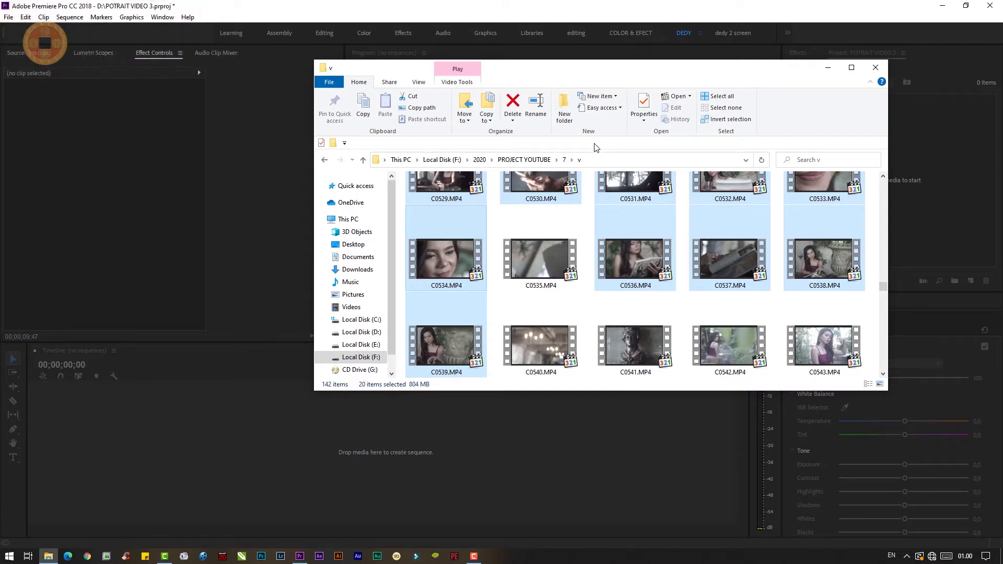
{"action": "left_click", "coordinate": [825, 69]}
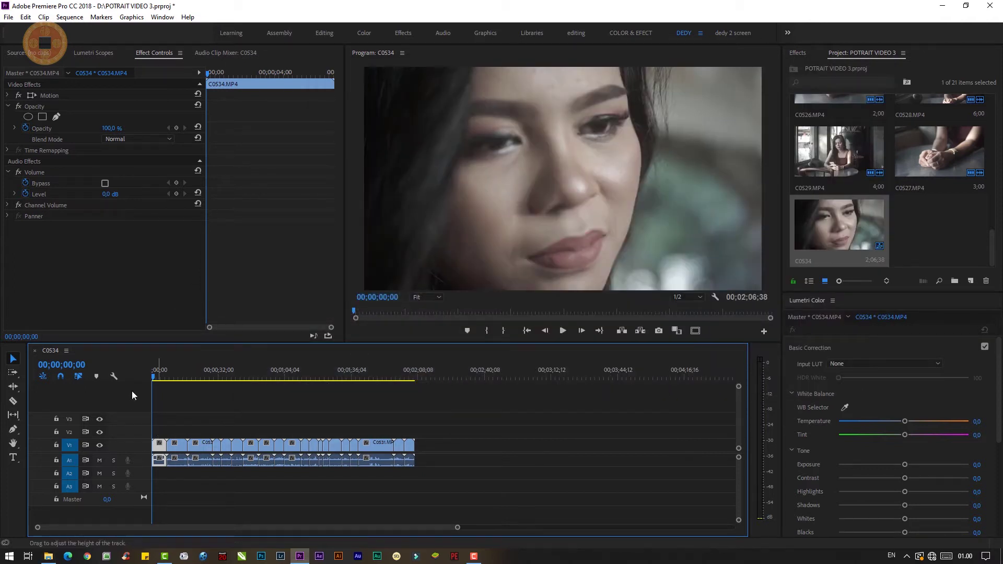
{"action": "mouse_move", "coordinate": [154, 378]}
{"action": "left_mouse_down"}
{"action": "mouse_move", "coordinate": [203, 381]}
{"action": "mouse_move", "coordinate": [149, 392]}
{"action": "left_mouse_up"}
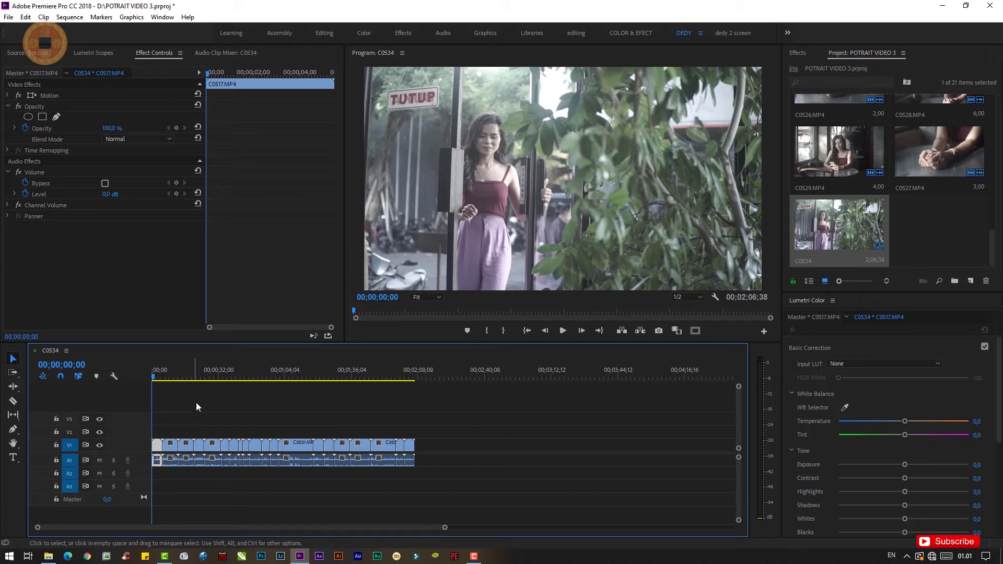
{"action": "key", "text": "space"}
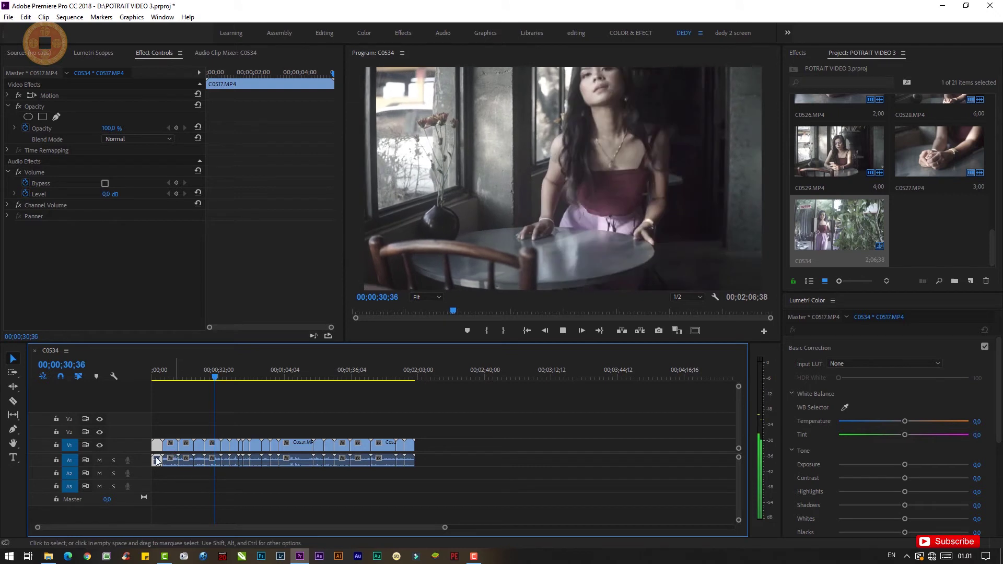
{"action": "key", "text": "space"}
{"action": "left_click_drag", "start_coordinate": [216, 378], "coordinate": [141, 397]}
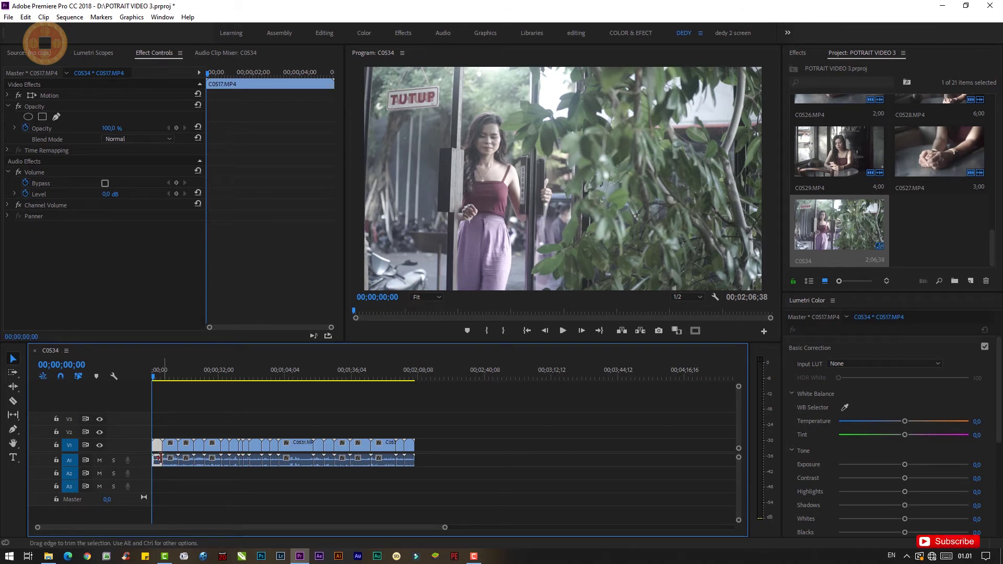
Zoom into the timeline, place C0518 before C0517 on V1, and preview the opening
{"action": "scroll", "coordinate": [168, 463], "scroll_direction": "up", "scroll_amount": 1}
{"action": "scroll", "coordinate": [206, 461], "scroll_direction": "up", "scroll_amount": 3}
{"action": "scroll", "coordinate": [206, 461], "scroll_direction": "down", "scroll_amount": 2}
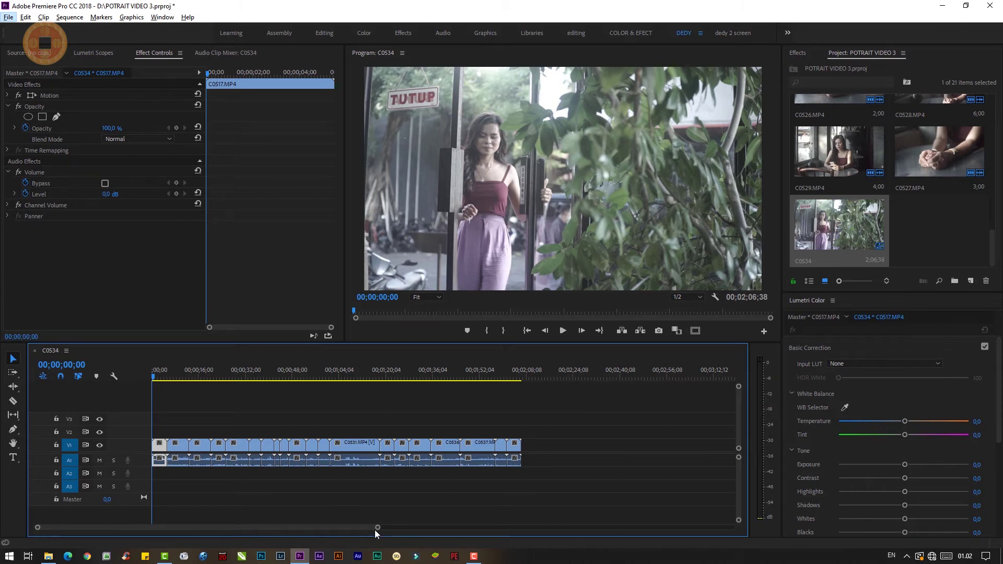
{"action": "mouse_move", "coordinate": [378, 529]}
{"action": "left_mouse_down"}
{"action": "mouse_move", "coordinate": [244, 530]}
{"action": "mouse_move", "coordinate": [541, 531]}
{"action": "left_mouse_up"}
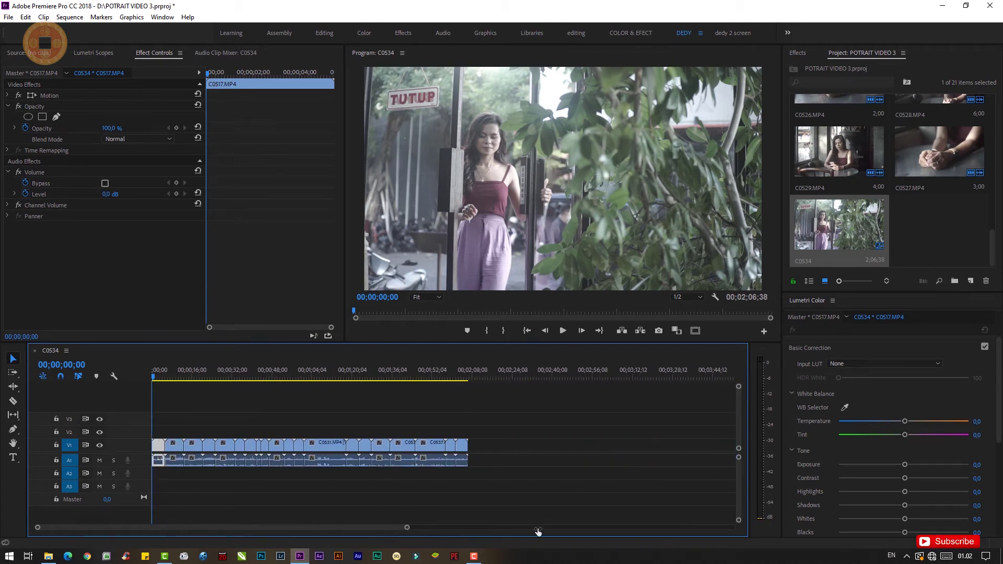
{"action": "left_click_drag", "start_coordinate": [541, 532], "coordinate": [420, 531]}
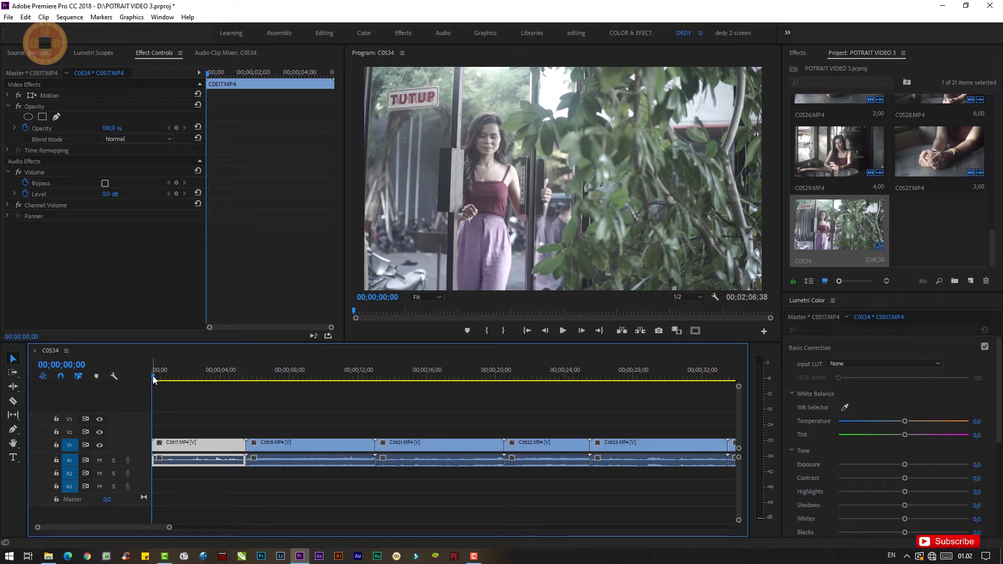
{"action": "left_click_drag", "start_coordinate": [152, 376], "coordinate": [149, 381]}
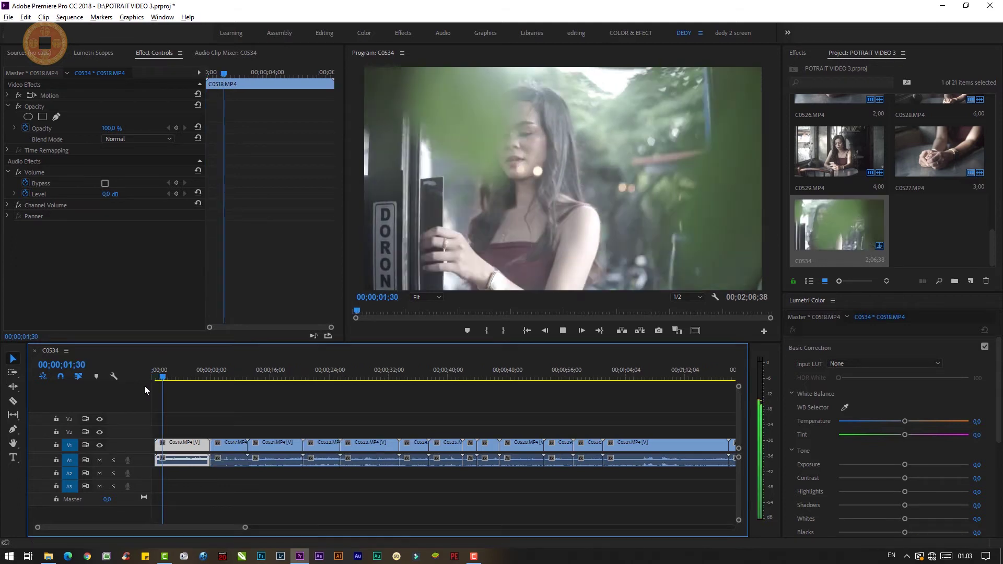
Trim the opening of C0518 and set it at 00;00, leaving a gap before C0517
{"action": "key", "text": "space"}
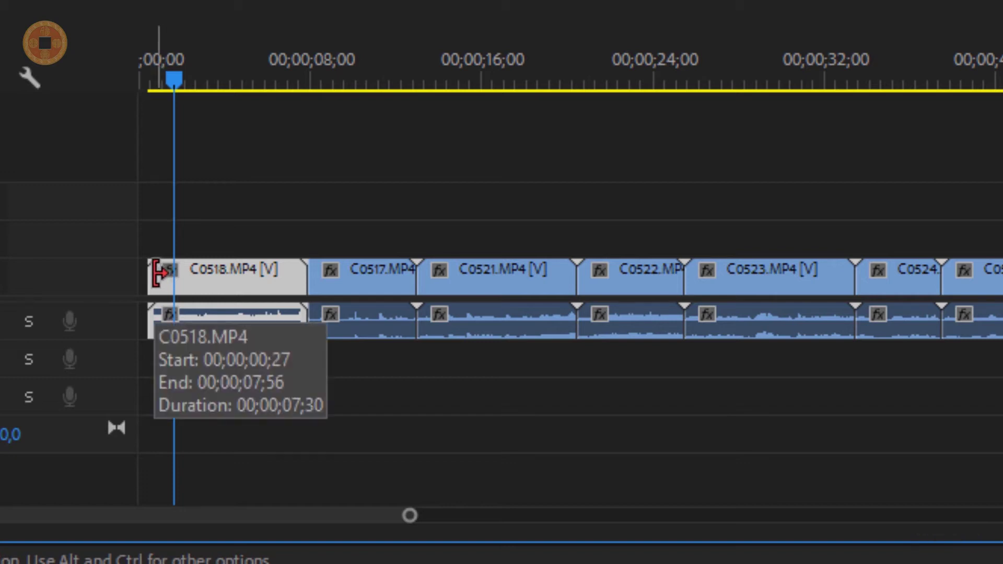
{"action": "left_click", "coordinate": [160, 273]}
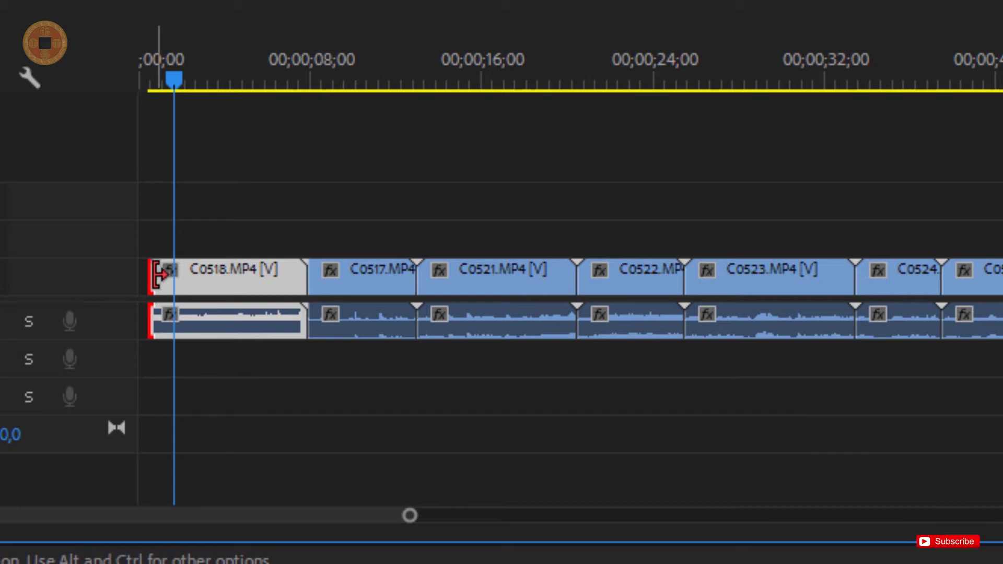
{"action": "left_click_drag", "start_coordinate": [159, 272], "coordinate": [176, 276]}
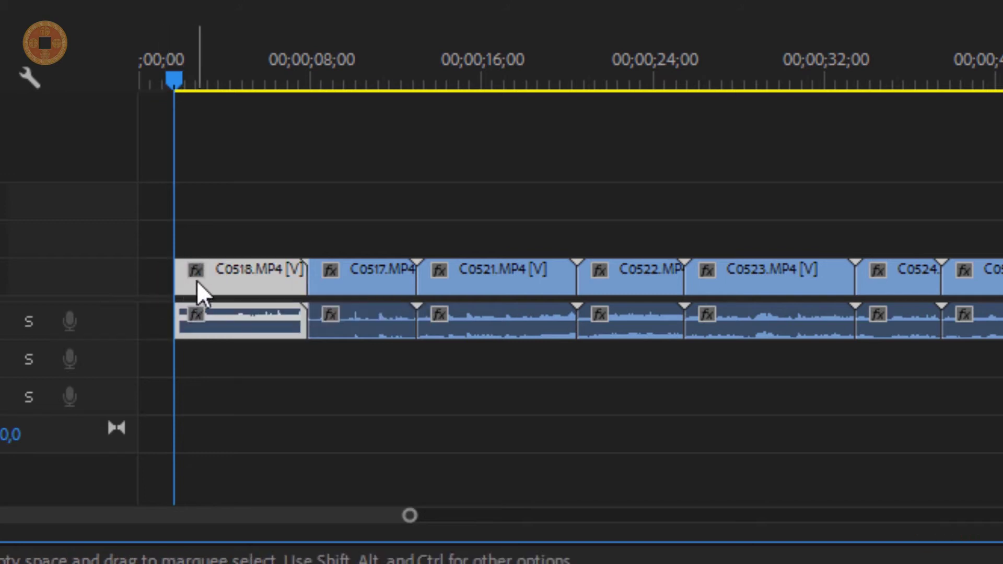
{"action": "left_click_drag", "start_coordinate": [230, 281], "coordinate": [186, 283]}
{"action": "left_click_drag", "start_coordinate": [169, 84], "coordinate": [91, 93]}
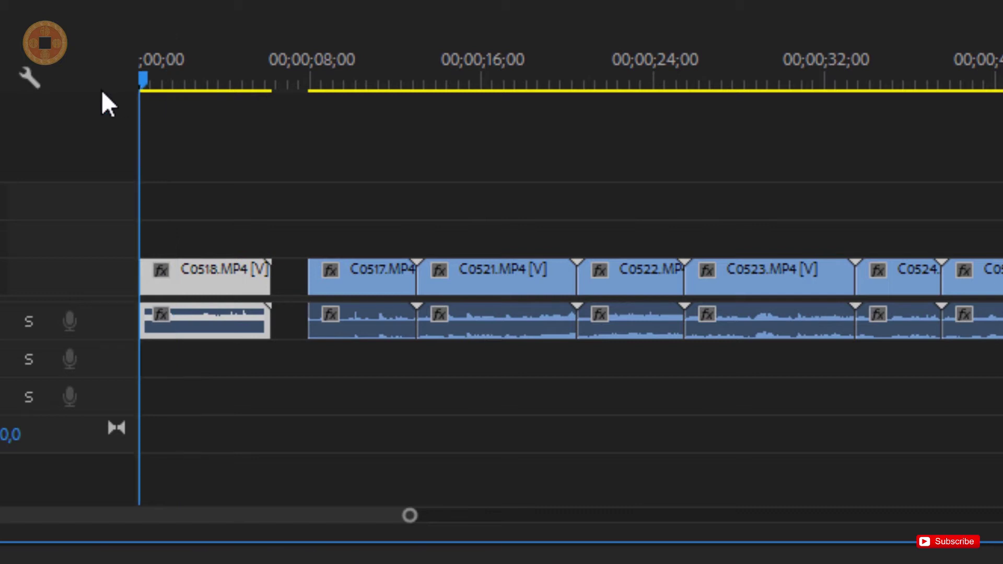
{"action": "key", "text": "space"}
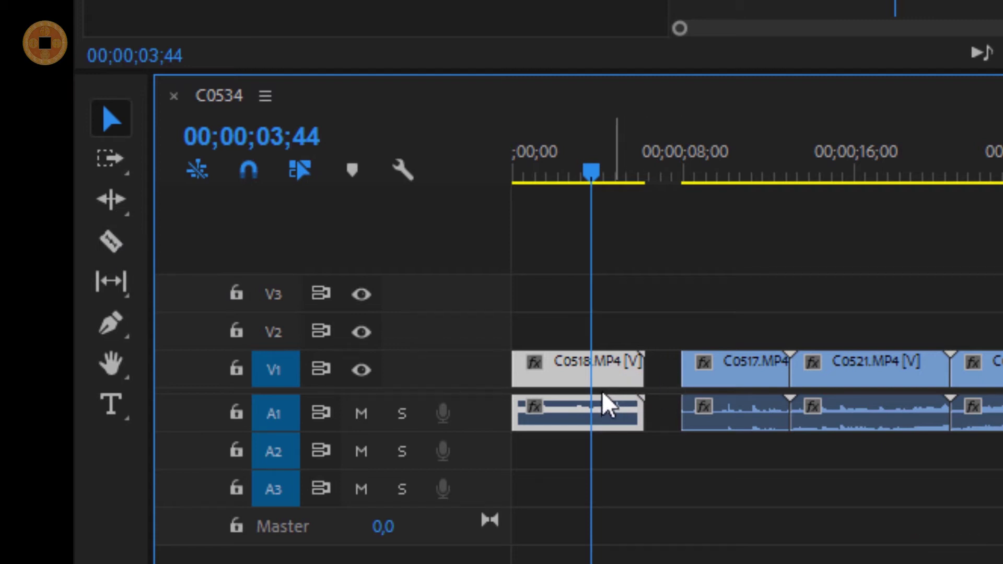
Cut C0518 with the Razor at 00;00;03;44 and delete its tail piece
{"action": "key", "text": "c"}
{"action": "left_click", "coordinate": [596, 372]}
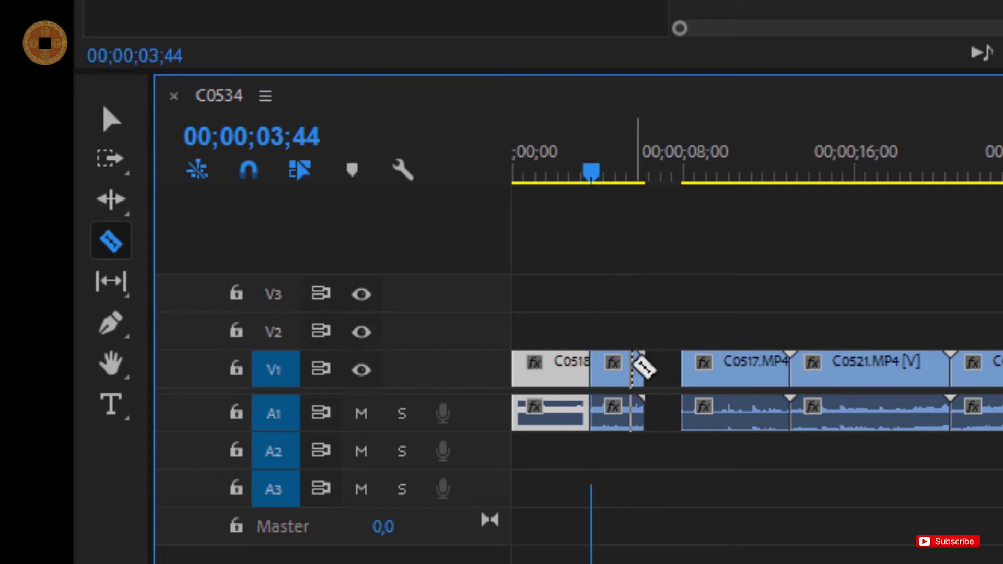
{"action": "key", "text": "v"}
{"action": "left_click", "coordinate": [629, 373]}
{"action": "mouse_move", "coordinate": [629, 372]}
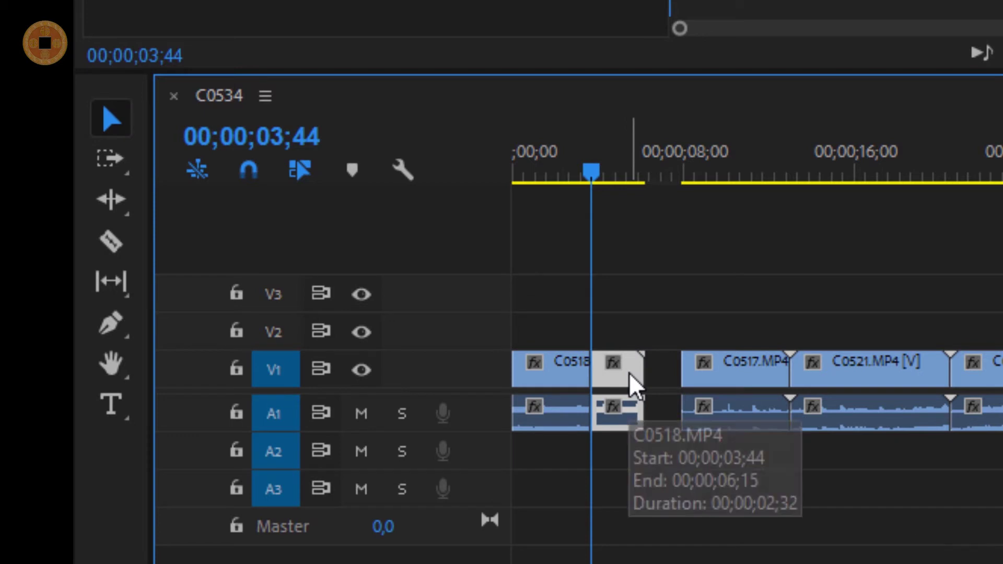
{"action": "key", "text": "Delete"}
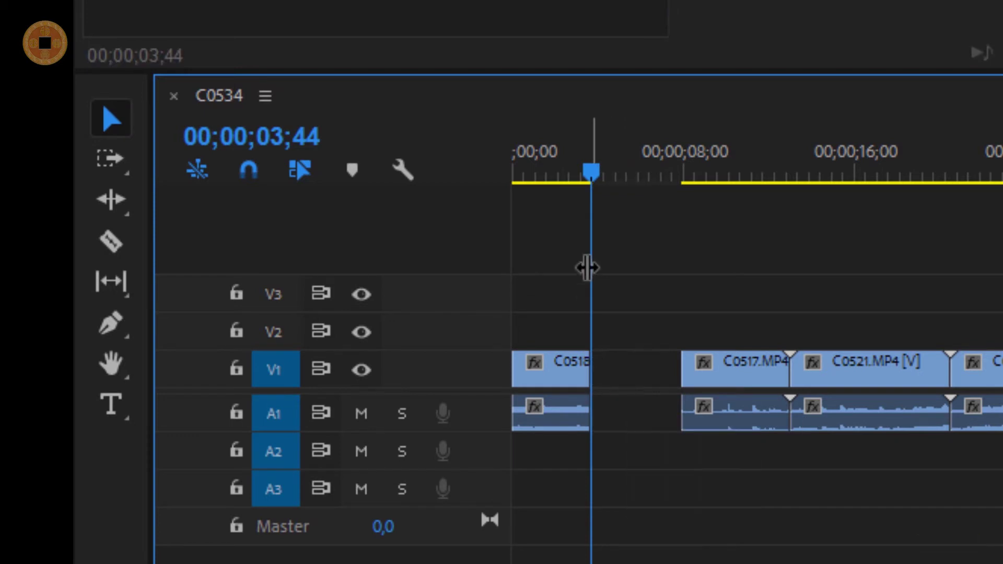
Move the playhead to 00;00;02;58 and select the video and audio gap before C0517
{"action": "left_click_drag", "start_coordinate": [591, 173], "coordinate": [576, 174]}
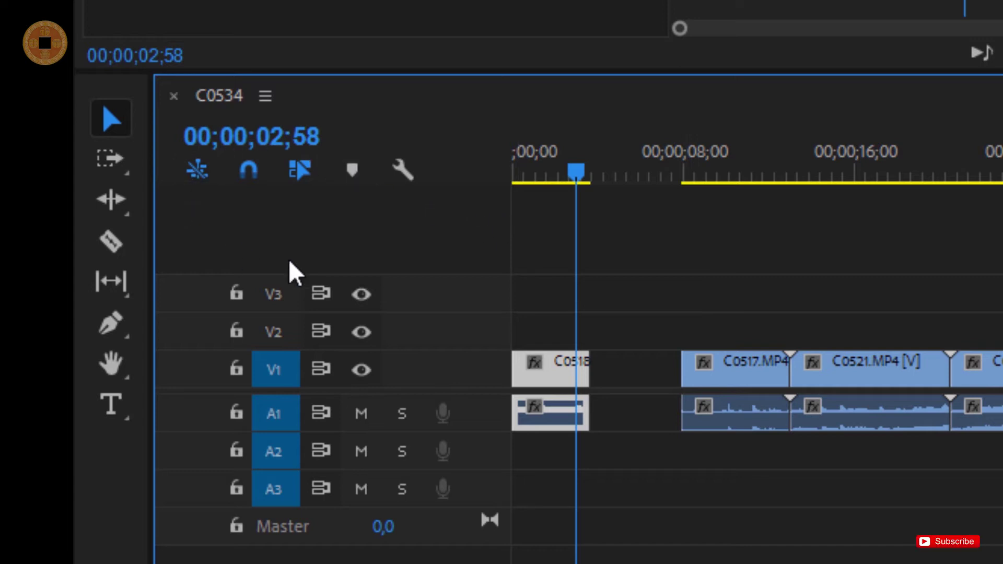
{"action": "left_click", "coordinate": [638, 372]}
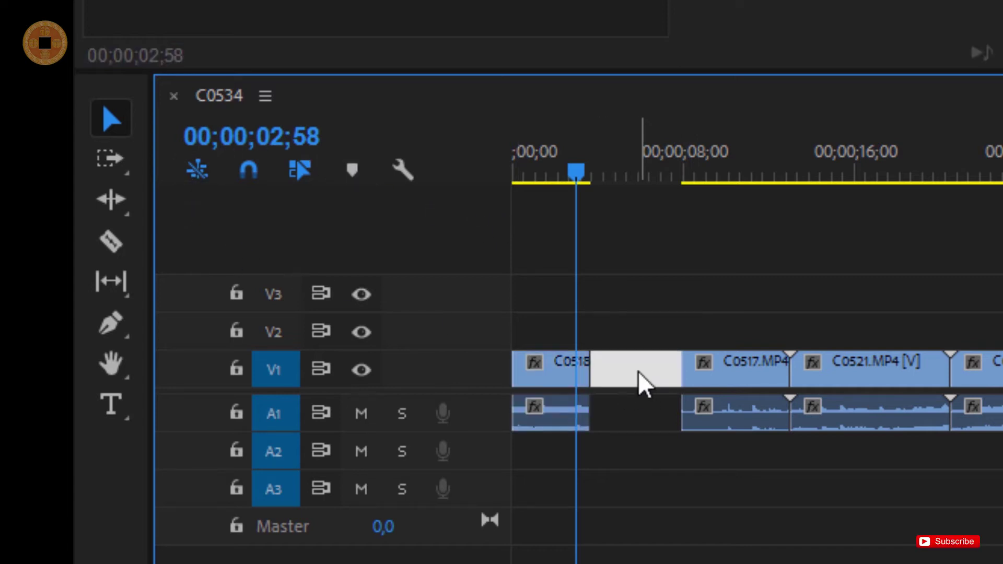
{"action": "left_click", "coordinate": [697, 360]}
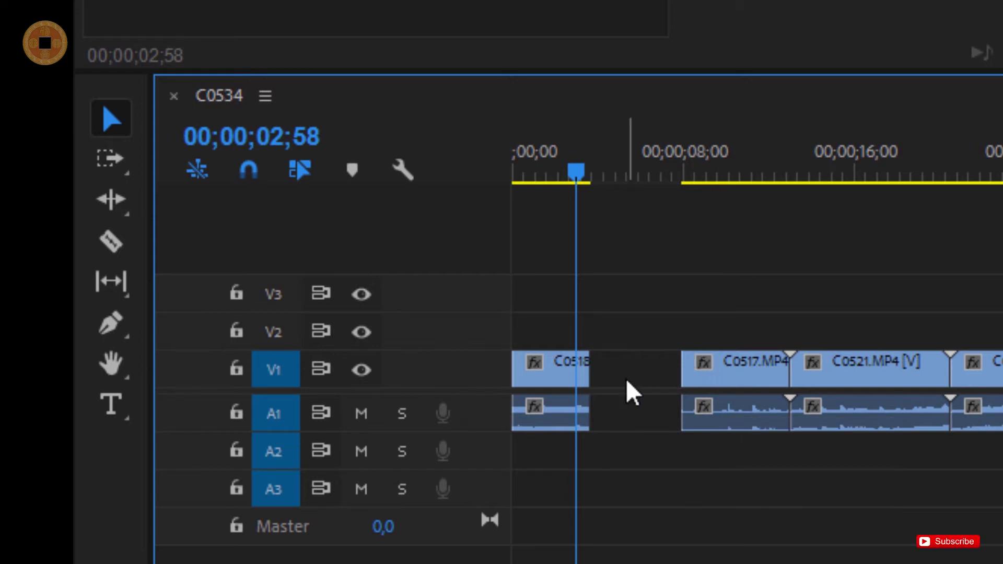
{"action": "left_click", "coordinate": [663, 372]}
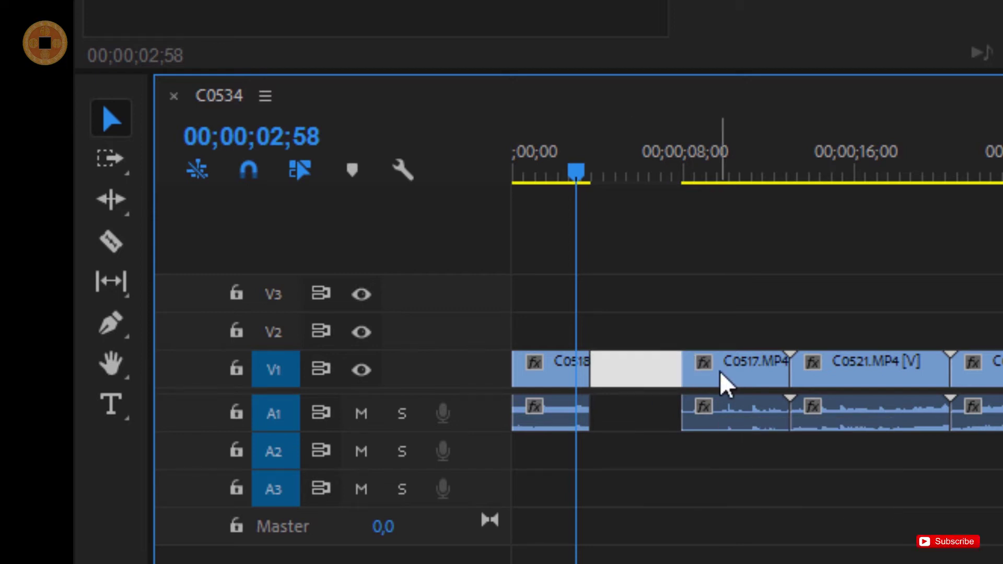
{"action": "left_click", "coordinate": [643, 408]}
{"action": "left_click", "coordinate": [633, 375]}
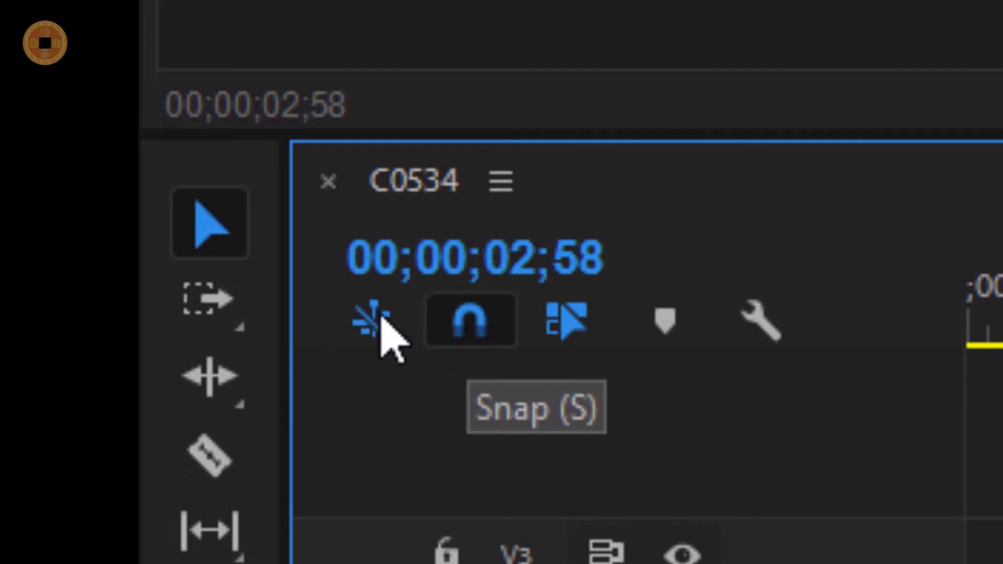
Toggle snapping off and on, then delete the gap so C0517 starts at 00;00;03;44
{"action": "left_click", "coordinate": [463, 334]}
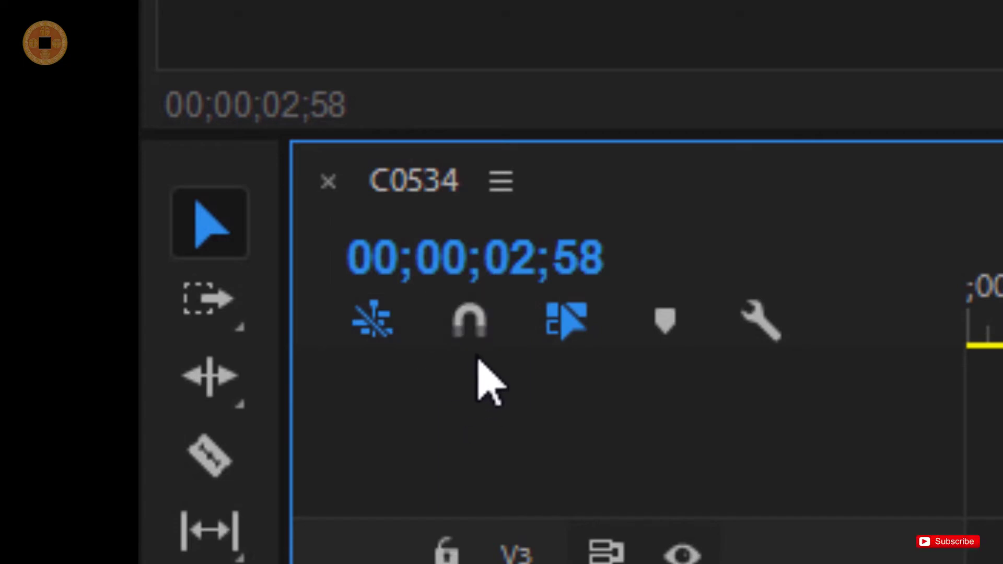
{"action": "left_click", "coordinate": [474, 329]}
{"action": "left_click", "coordinate": [475, 330]}
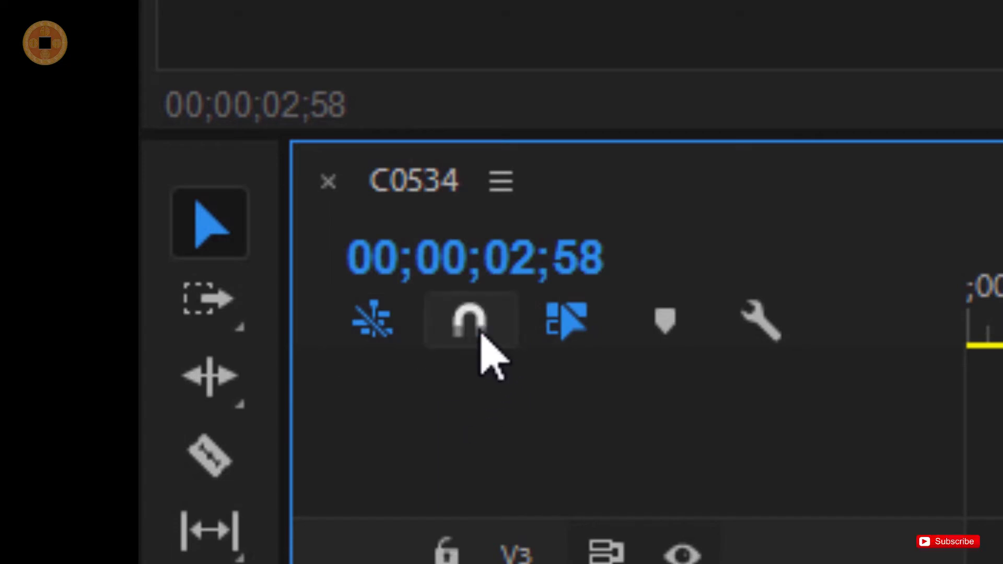
{"action": "left_click", "coordinate": [485, 335]}
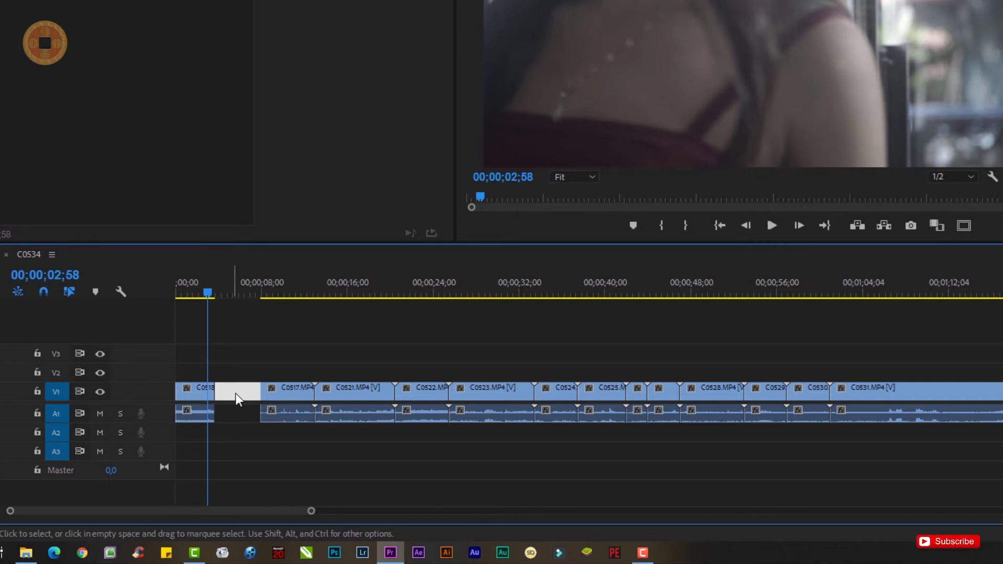
{"action": "key", "text": "Delete"}
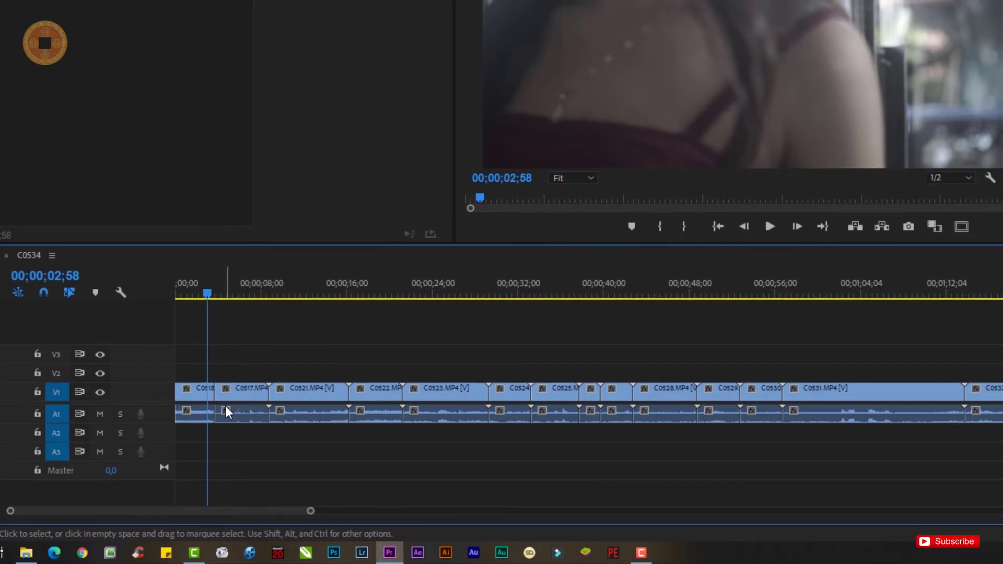
Razor off the short opening of C0517 and ripple delete it
{"action": "key", "text": "space"}
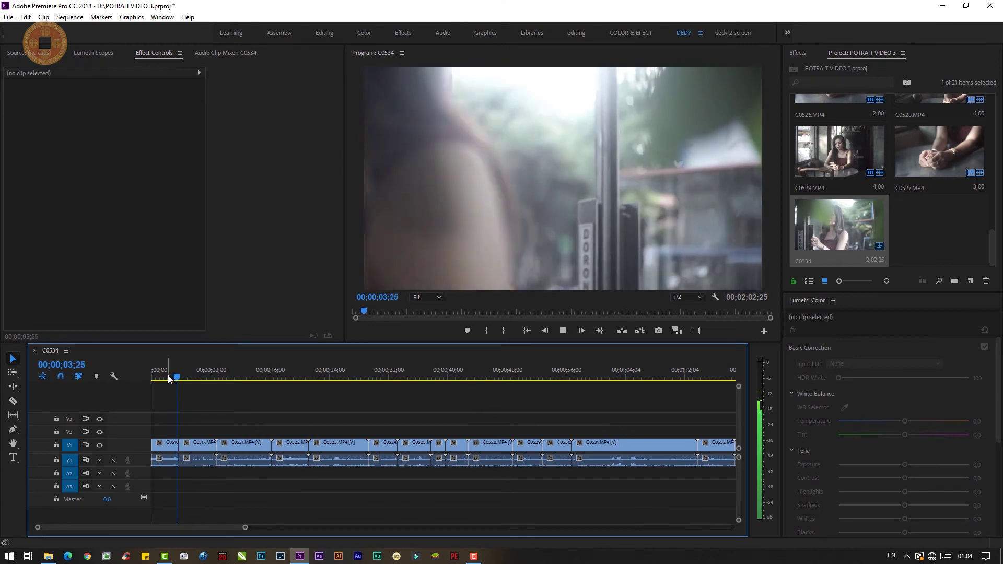
{"action": "key", "text": "space"}
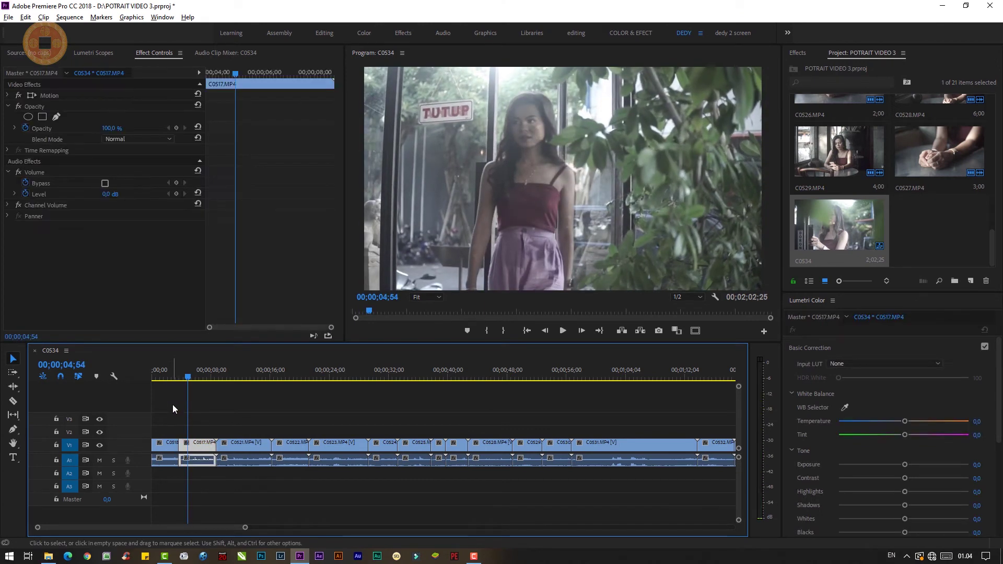
{"action": "key", "text": "c"}
{"action": "left_click", "coordinate": [188, 443]}
{"action": "key", "text": "v"}
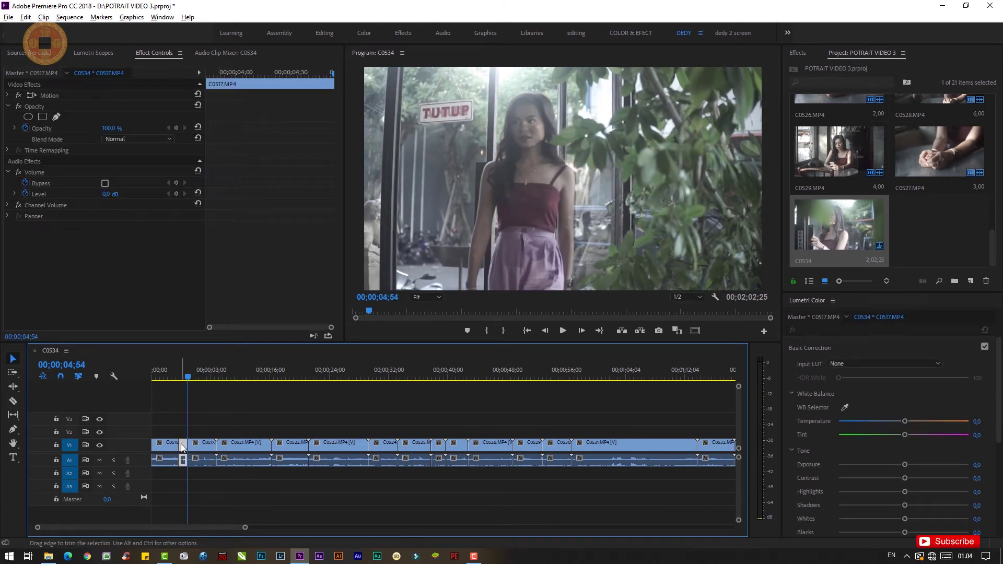
{"action": "left_click", "coordinate": [181, 444]}
{"action": "key", "text": "shift+Delete"}
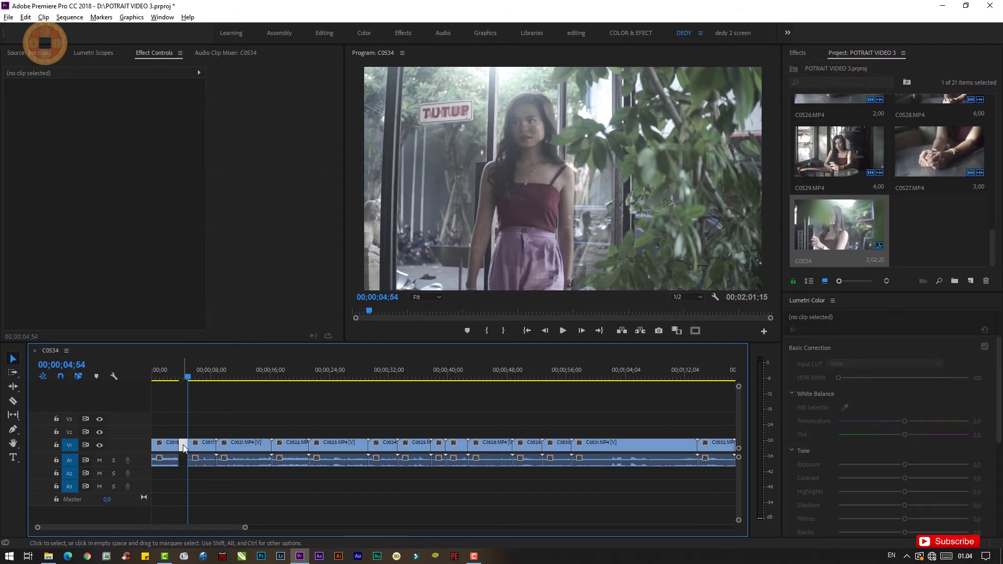
Review the trimmed sequence, park the current time at 05;47 and zoom the timeline in
{"action": "left_click", "coordinate": [172, 371]}
{"action": "key", "text": "space"}
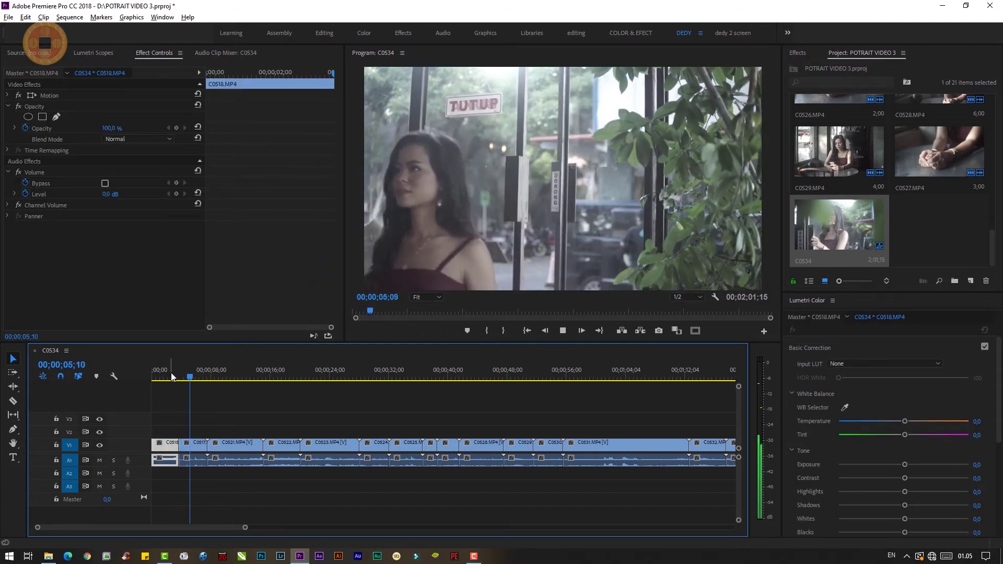
{"action": "left_click", "coordinate": [162, 376]}
{"action": "key", "text": "space"}
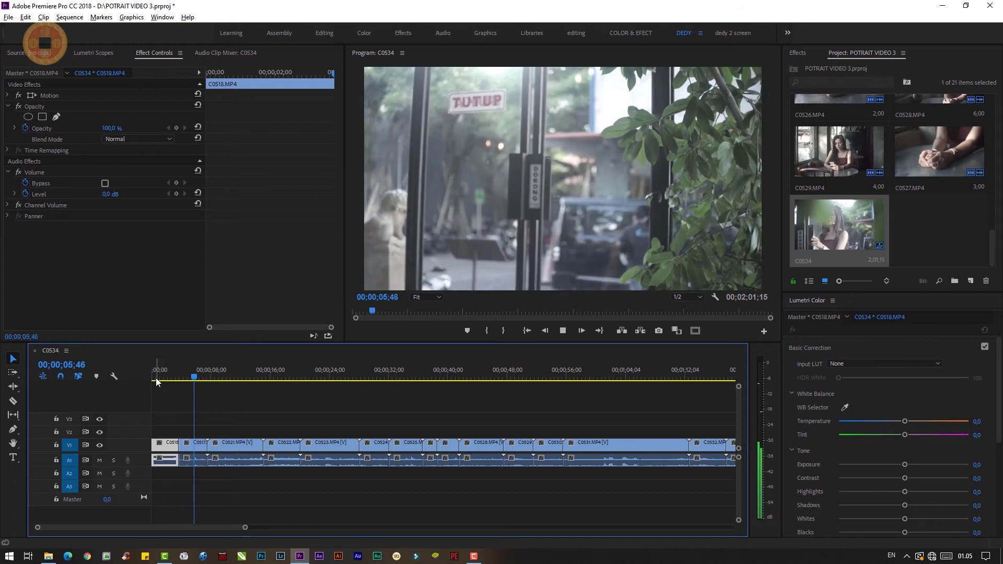
{"action": "key", "text": "space"}
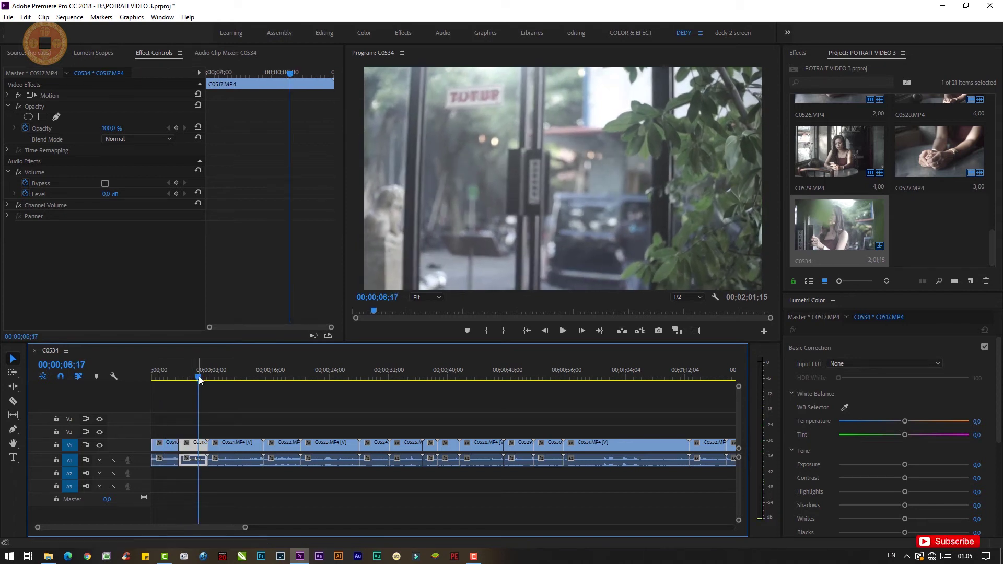
{"action": "left_click_drag", "start_coordinate": [198, 377], "coordinate": [195, 379]}
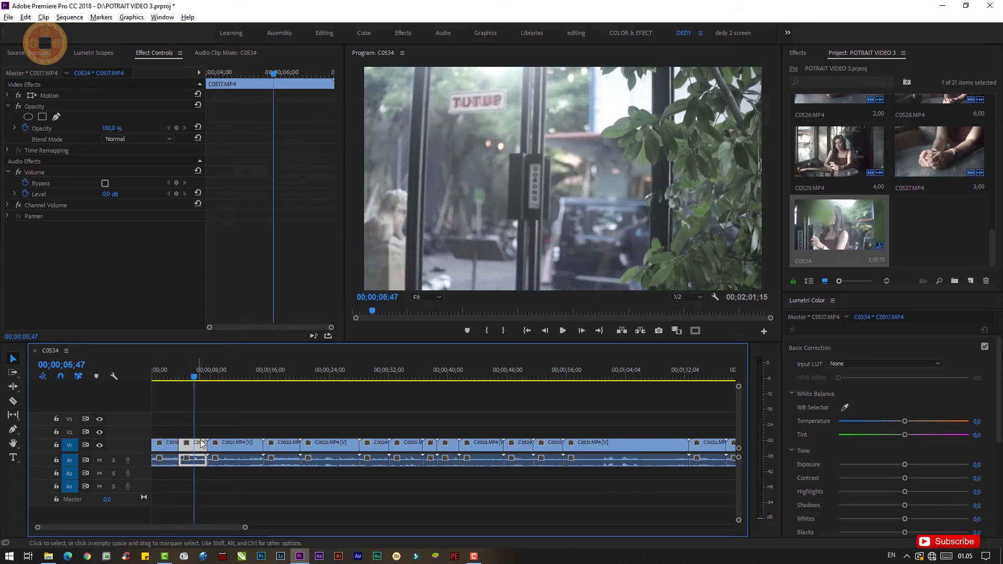
{"action": "key", "text": "equal"}
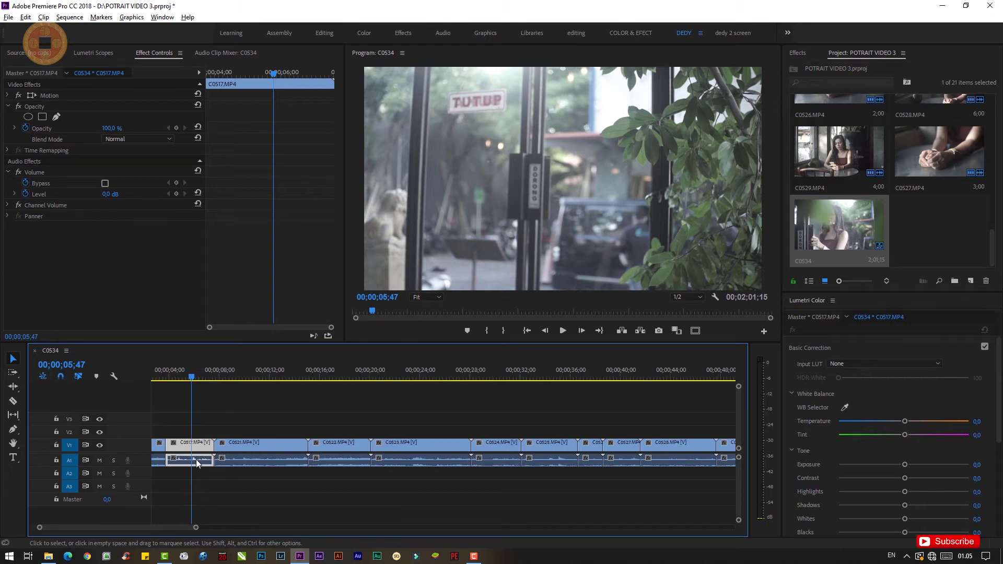
{"action": "key", "text": "equal"}
Cut C0517 at 05;47 and delete its unwanted end, closing the gap
{"action": "key", "text": "c"}
{"action": "left_click", "coordinate": [189, 445]}
{"action": "key", "text": "v"}
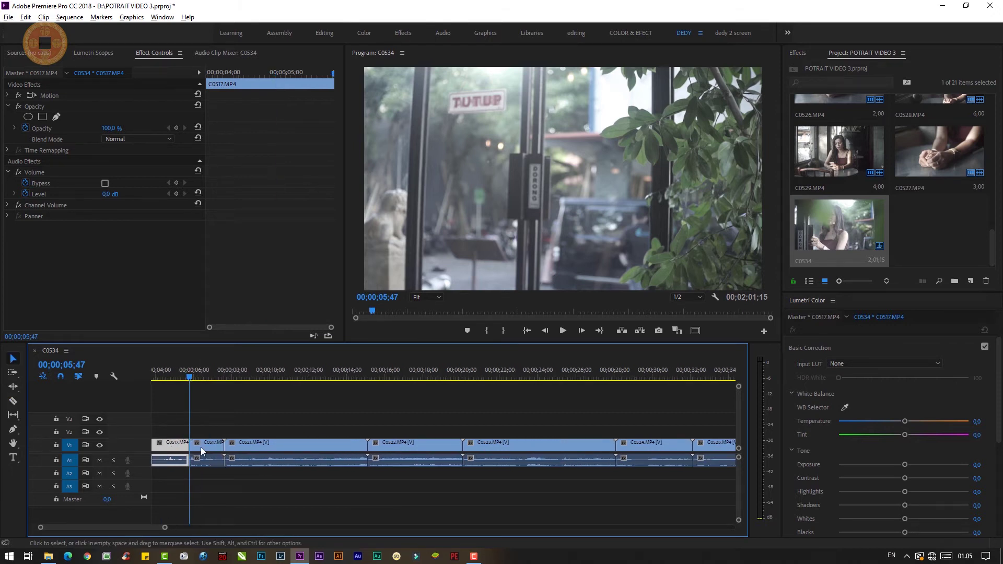
{"action": "left_click", "coordinate": [200, 447]}
{"action": "key", "text": "Delete"}
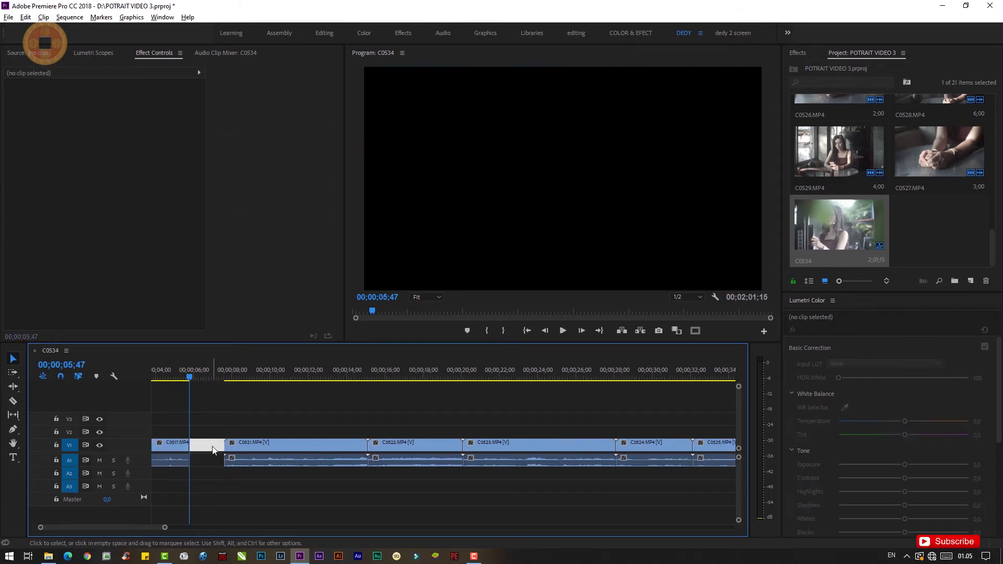
{"action": "key", "text": "Delete"}
Split C0521 at 10;20, shift its later part back and close the gap
{"action": "left_click_drag", "start_coordinate": [190, 378], "coordinate": [246, 381]}
{"action": "left_click_drag", "start_coordinate": [259, 386], "coordinate": [277, 391]}
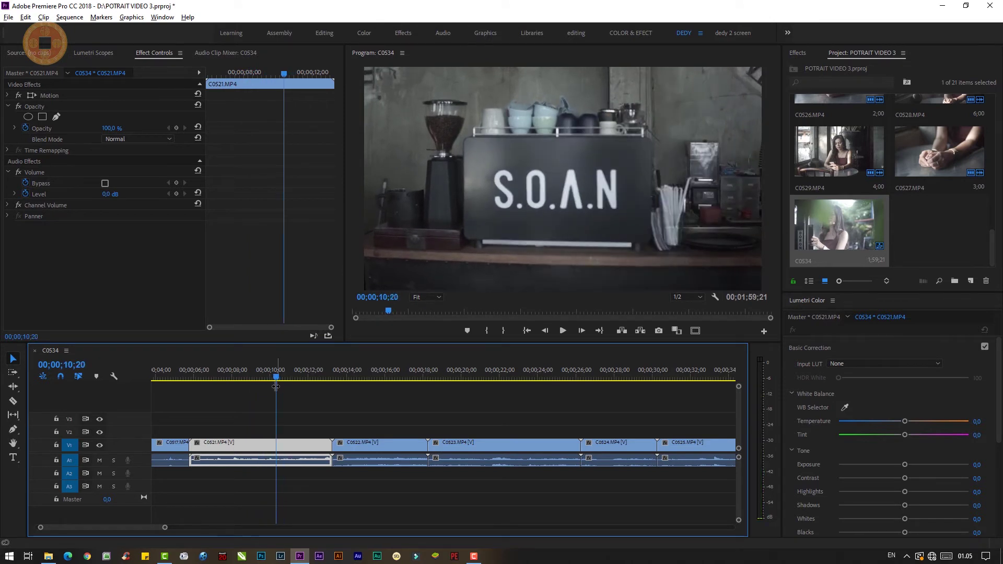
{"action": "key", "text": "c"}
{"action": "left_click", "coordinate": [276, 446]}
{"action": "key", "text": "v"}
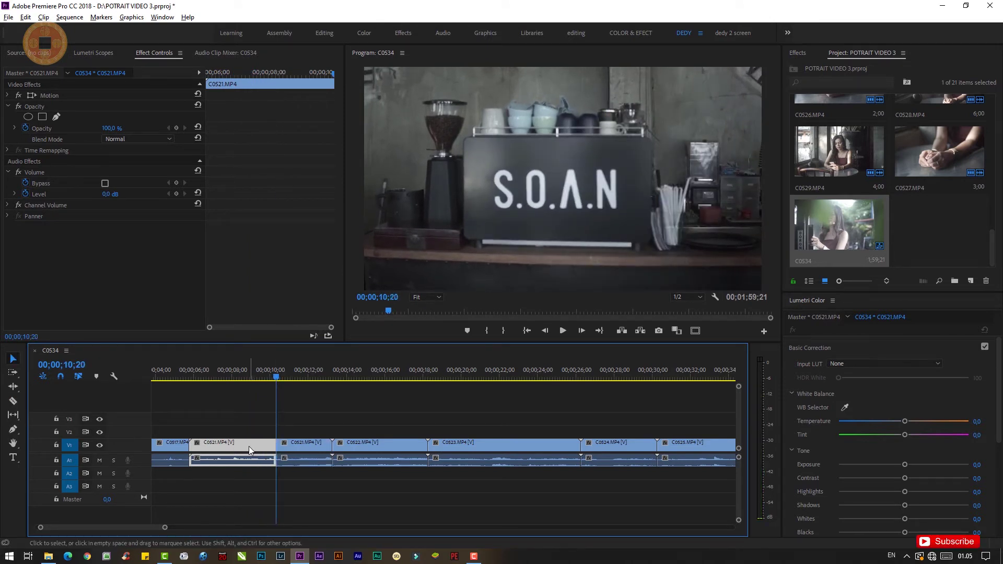
{"action": "left_click_drag", "start_coordinate": [250, 446], "coordinate": [214, 449]}
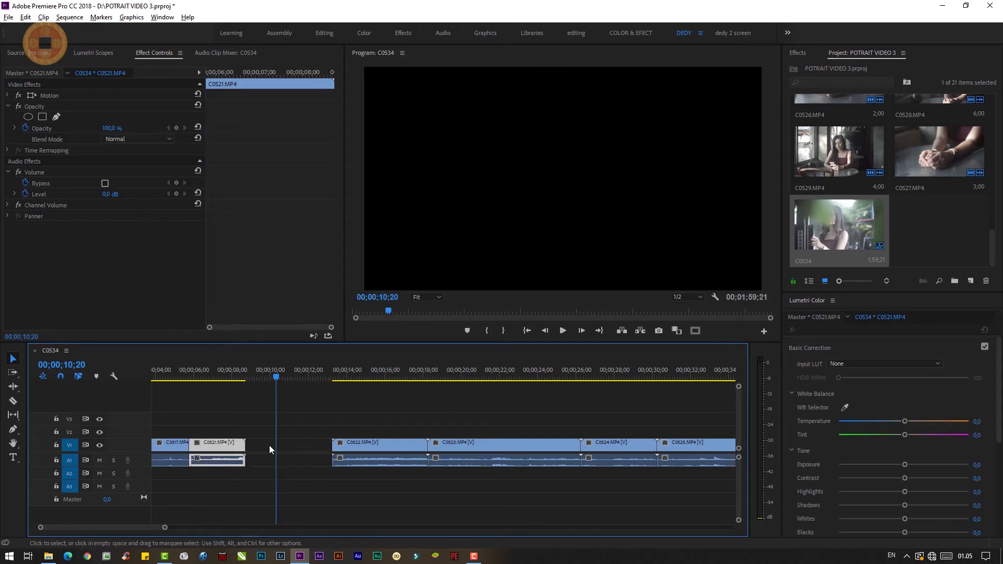
{"action": "left_click", "coordinate": [293, 449]}
{"action": "key", "text": "Delete"}
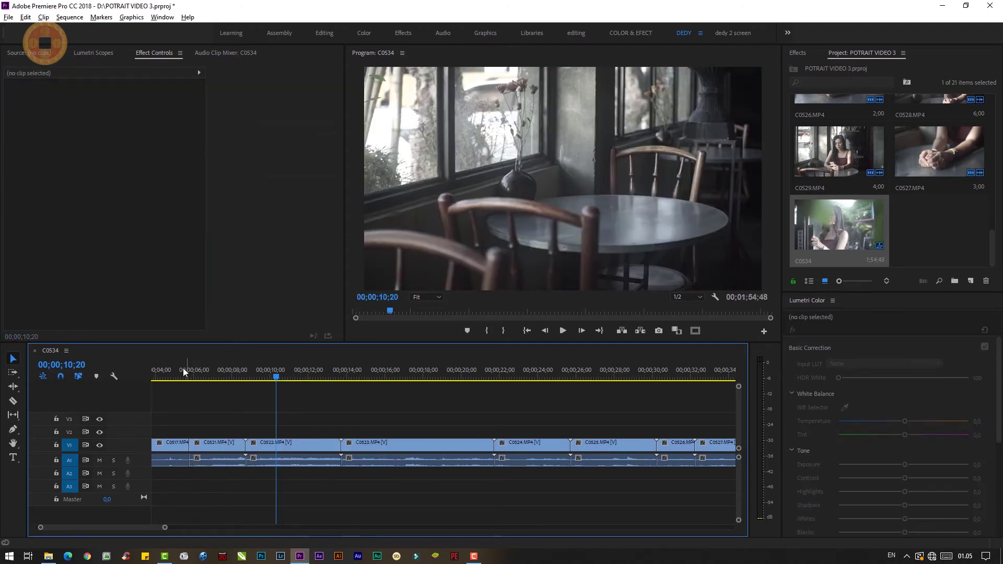
Review the edit, then cut C0521 at 07;47 and ripple delete the short piece
{"action": "left_click", "coordinate": [182, 368]}
{"action": "key", "text": "space"}
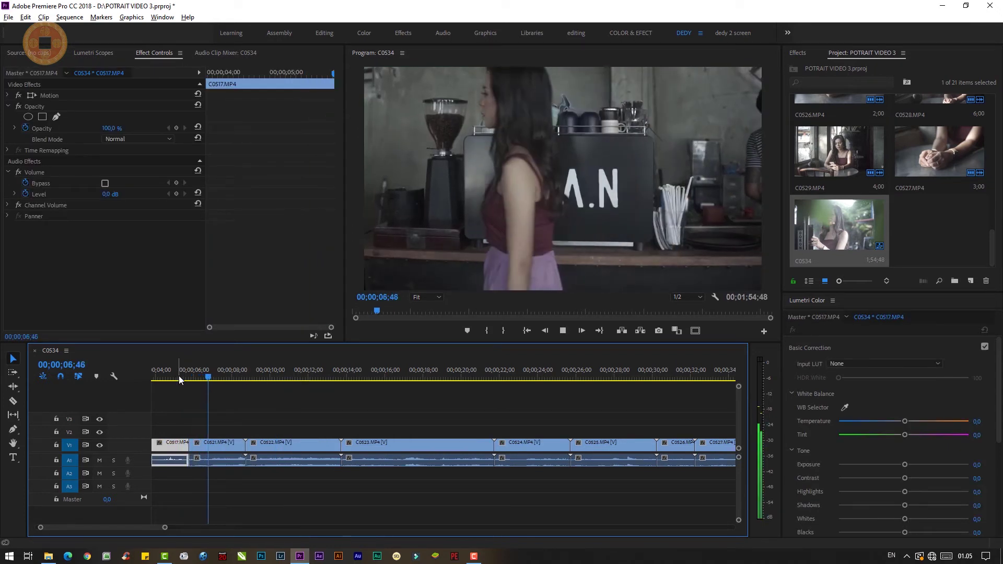
{"action": "key", "text": "space"}
{"action": "key", "text": "c"}
{"action": "left_click", "coordinate": [228, 445]}
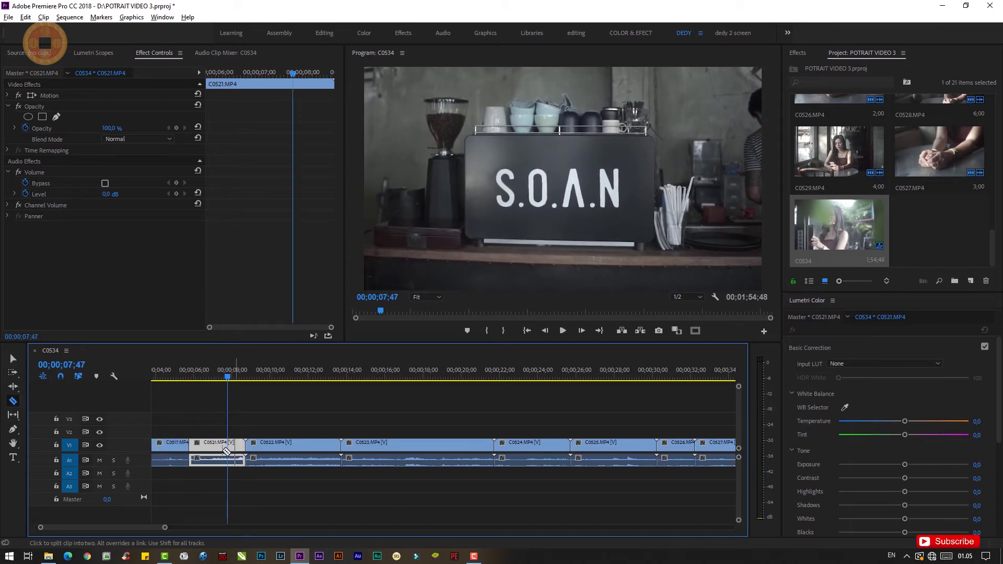
{"action": "key", "text": "v"}
{"action": "left_click", "coordinate": [234, 444]}
{"action": "key", "text": "shift+Delete"}
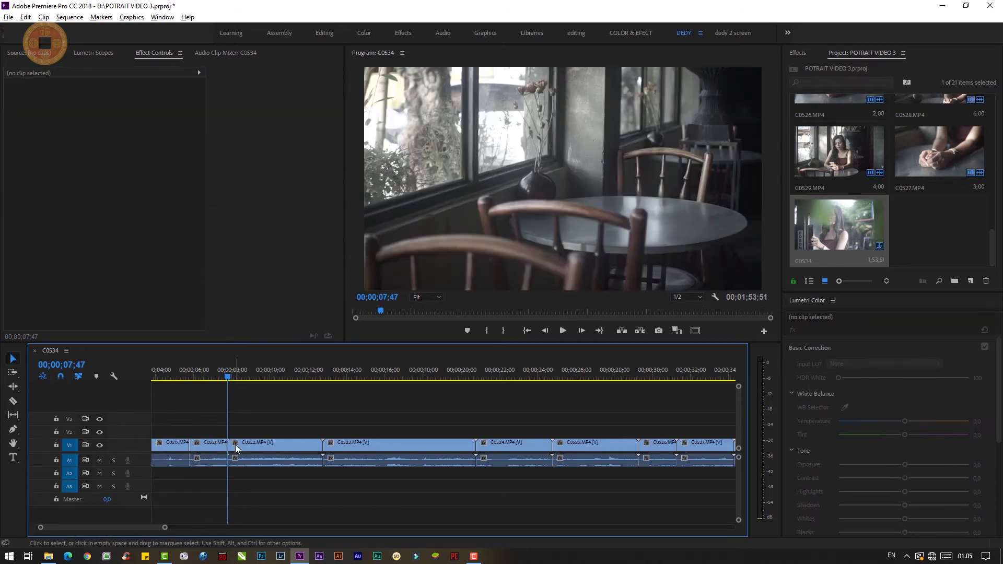
{"action": "left_click", "coordinate": [222, 375]}
{"action": "key", "text": "space"}
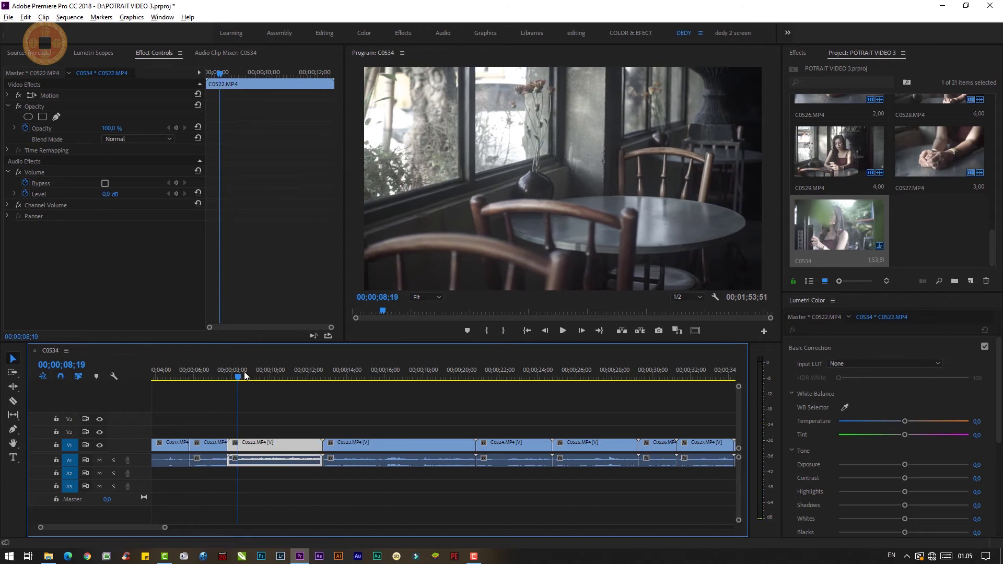
Remove clip C0522 from the sequence with Ripple Delete
{"action": "key", "text": "space"}
{"action": "left_click_drag", "start_coordinate": [265, 380], "coordinate": [374, 384]}
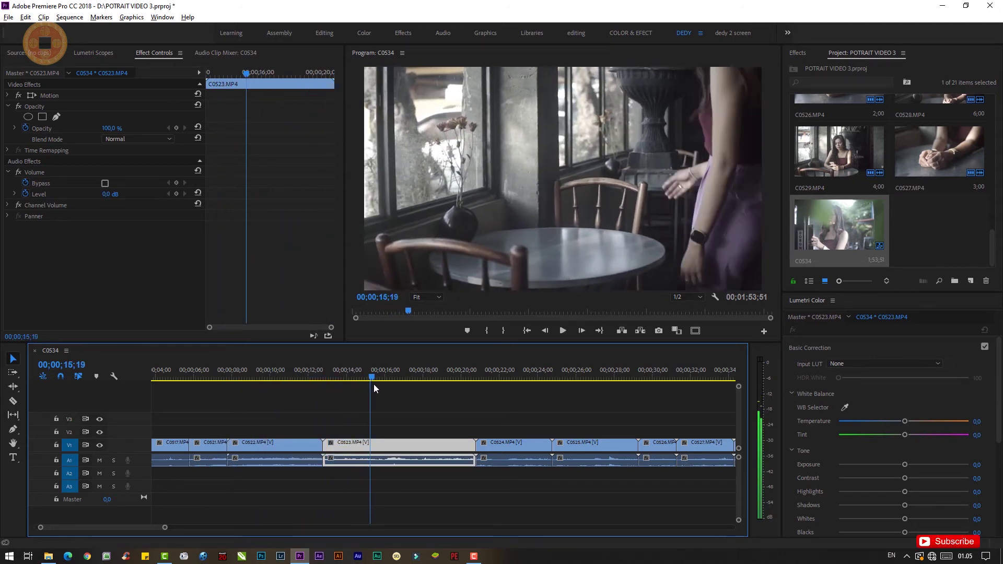
{"action": "left_click", "coordinate": [289, 445]}
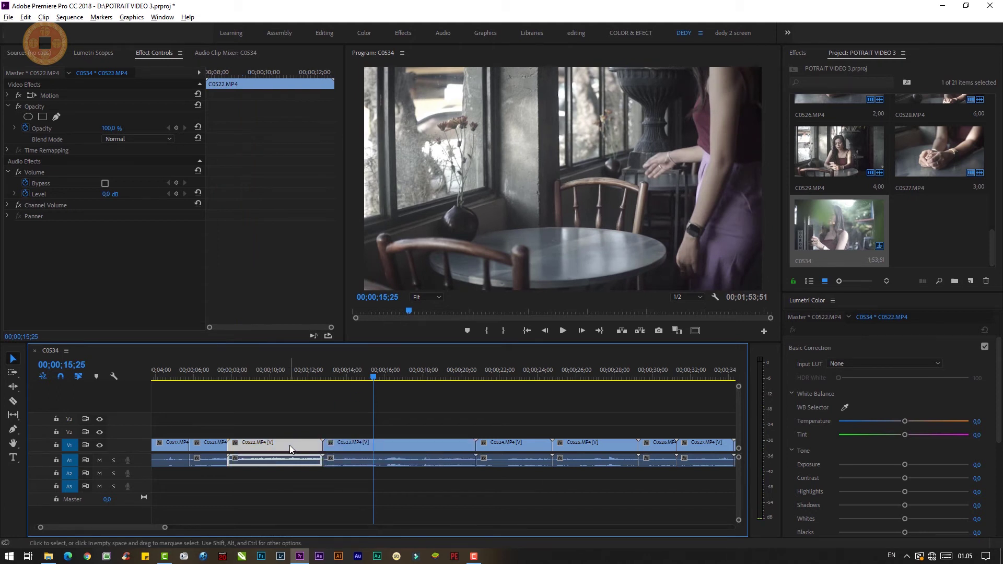
{"action": "key", "text": "shift+Delete"}
Split C0523 at 09;13 and delete its unwanted start, closing the gap
{"action": "left_click", "coordinate": [217, 367]}
{"action": "key", "text": "space"}
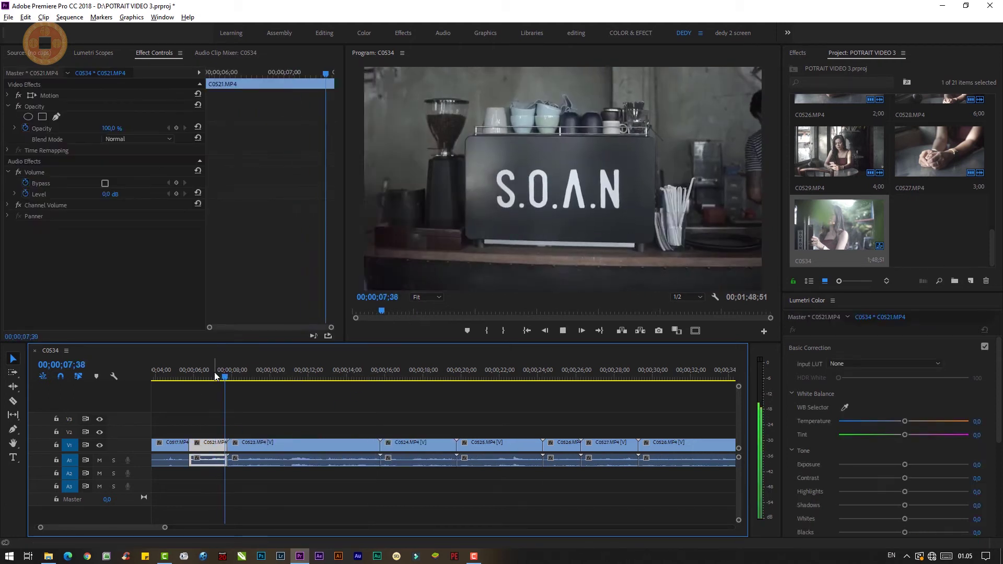
{"action": "left_click", "coordinate": [255, 375]}
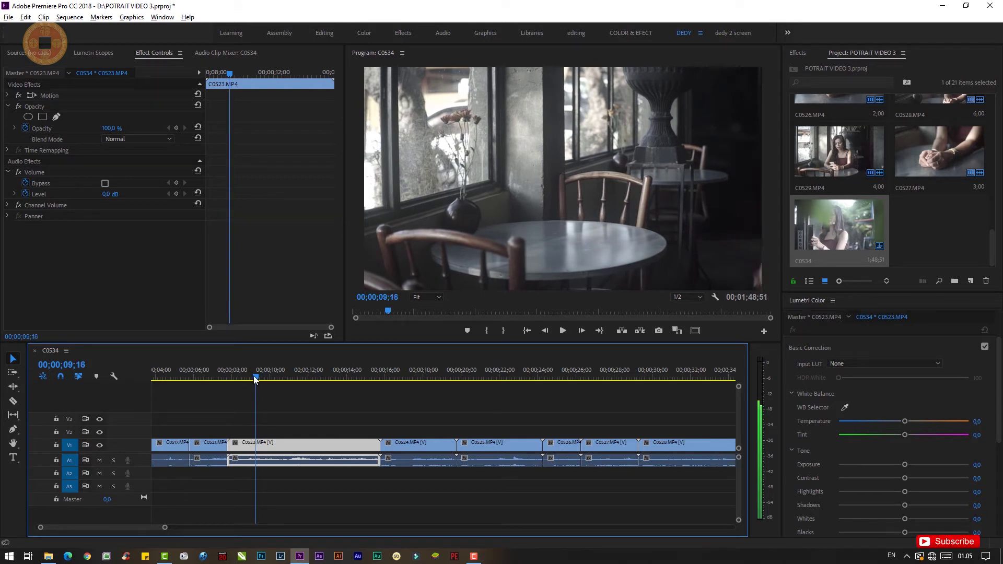
{"action": "left_click_drag", "start_coordinate": [256, 377], "coordinate": [254, 377]}
{"action": "key", "text": "c"}
{"action": "left_click", "coordinate": [256, 443]}
{"action": "key", "text": "v"}
{"action": "key", "text": "Delete"}
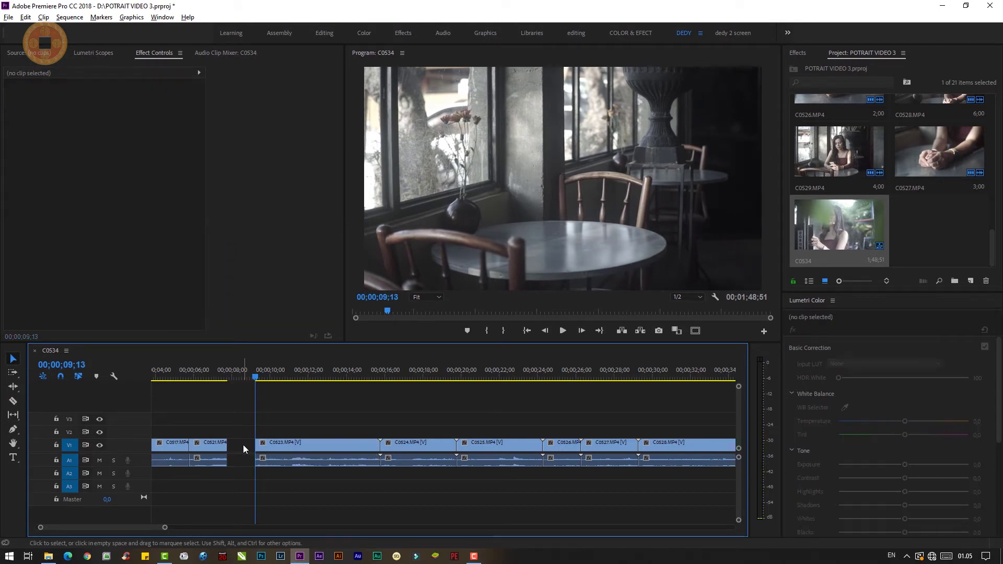
{"action": "left_click", "coordinate": [243, 444]}
{"action": "key", "text": "Delete"}
Cut C0523 at 12;26 and ripple delete the part after the cut
{"action": "left_click", "coordinate": [211, 369]}
{"action": "key", "text": "space"}
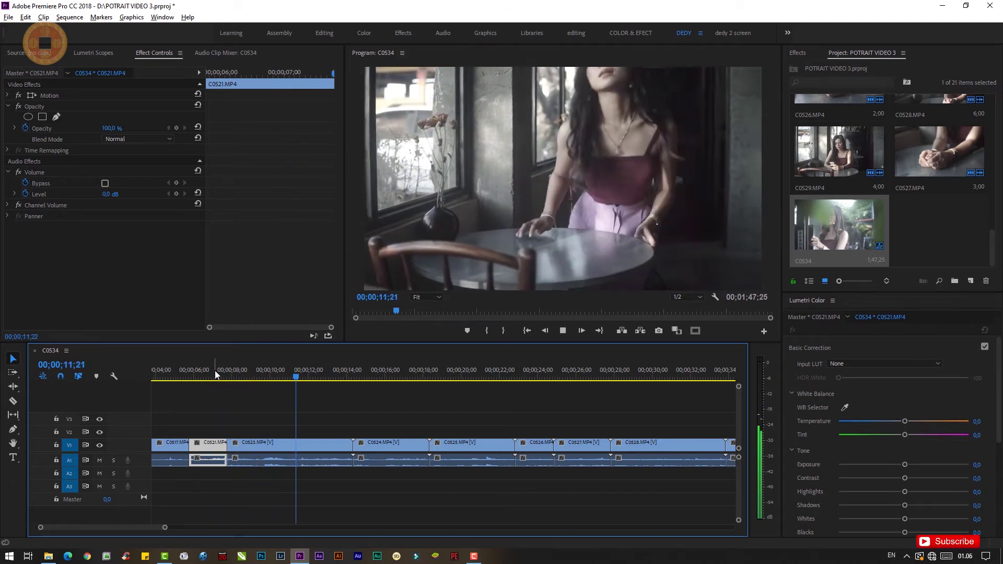
{"action": "key", "text": "space"}
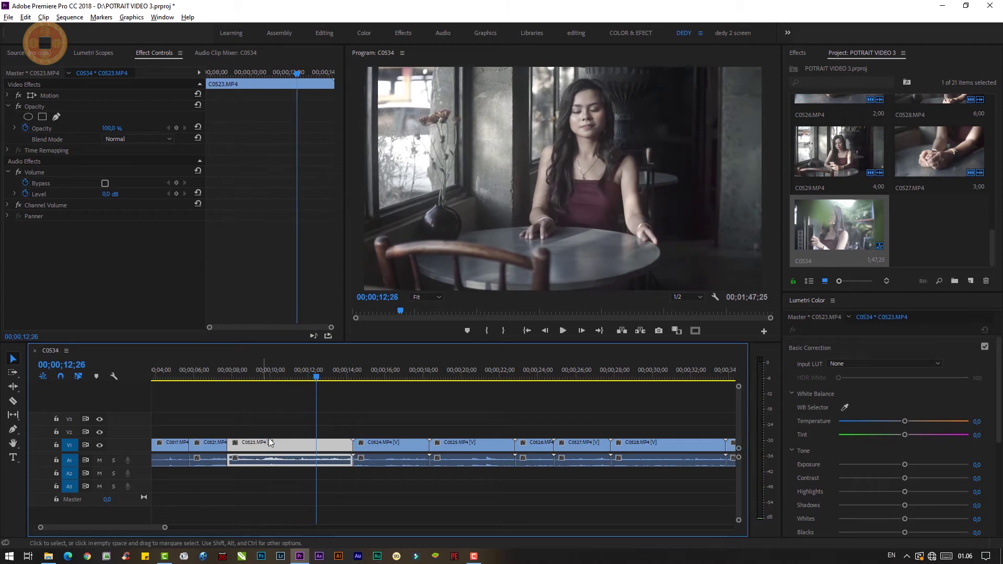
{"action": "left_click", "coordinate": [315, 447]}
{"action": "key", "text": "v"}
{"action": "left_click", "coordinate": [327, 447]}
{"action": "key", "text": "shift+Delete"}
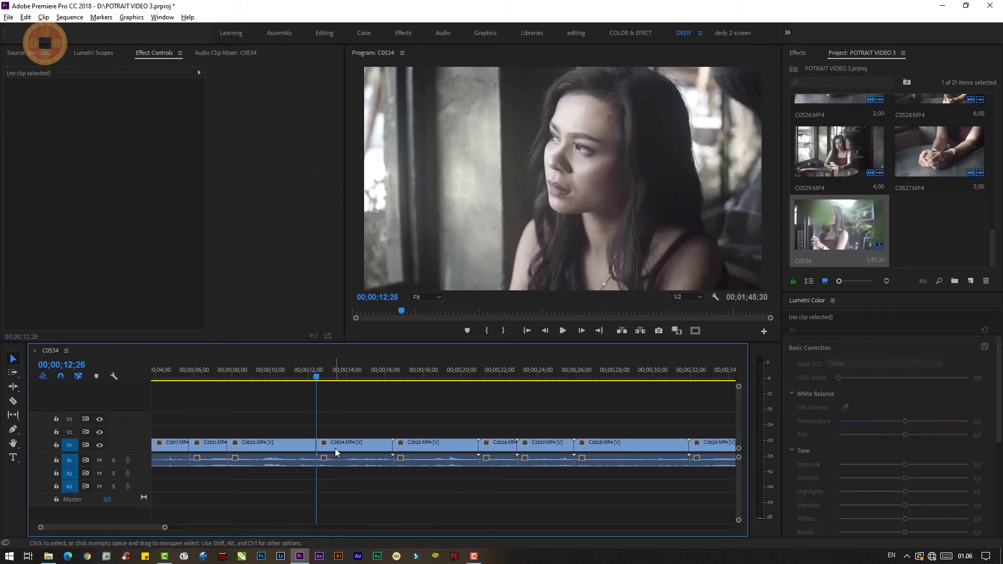
Play back the new cut and park the current time at 13;55 in C0524
{"action": "left_click", "coordinate": [286, 372]}
{"action": "key", "text": "space"}
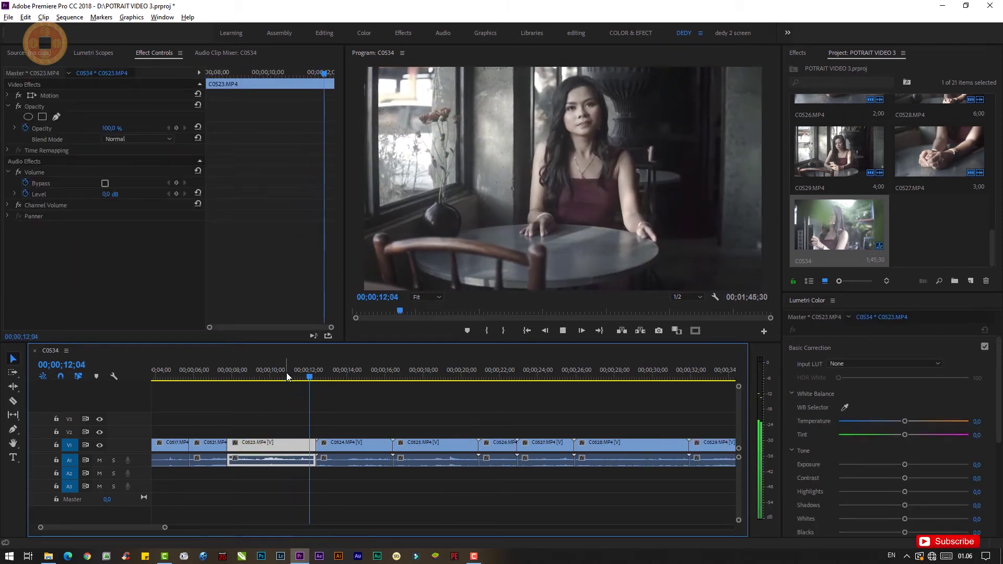
{"action": "key", "text": "space"}
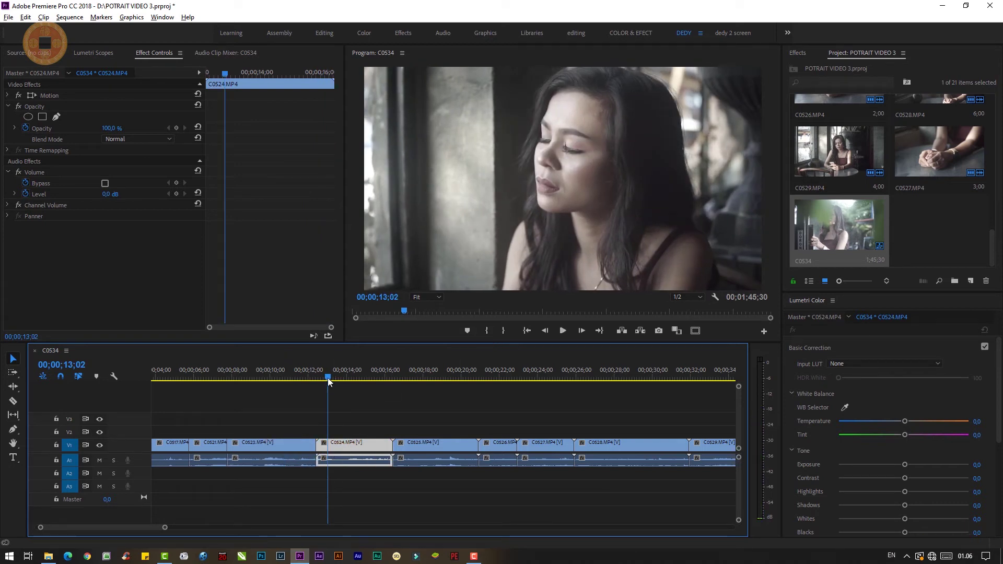
{"action": "left_click_drag", "start_coordinate": [328, 375], "coordinate": [344, 377]}
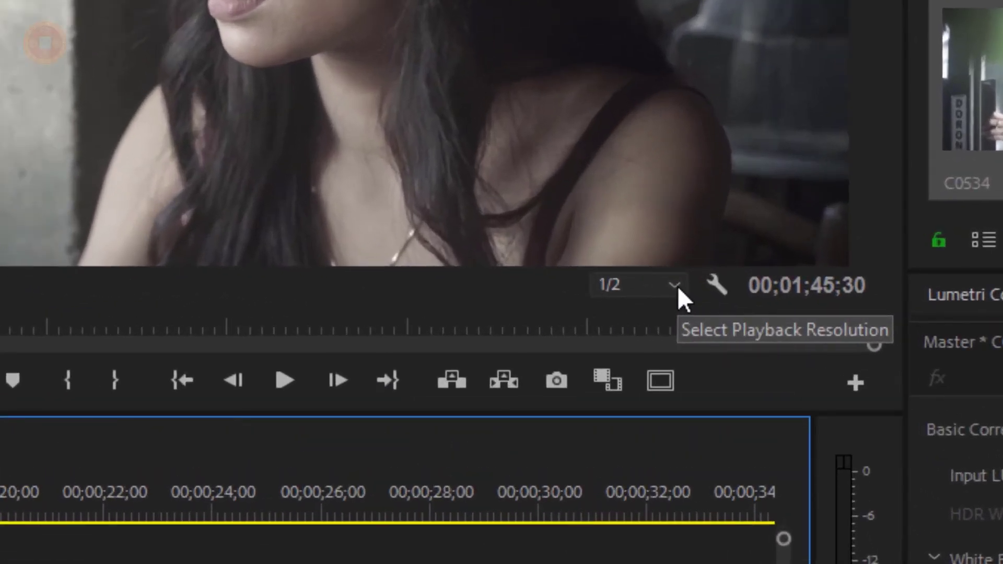
{"action": "left_click", "coordinate": [675, 285]}
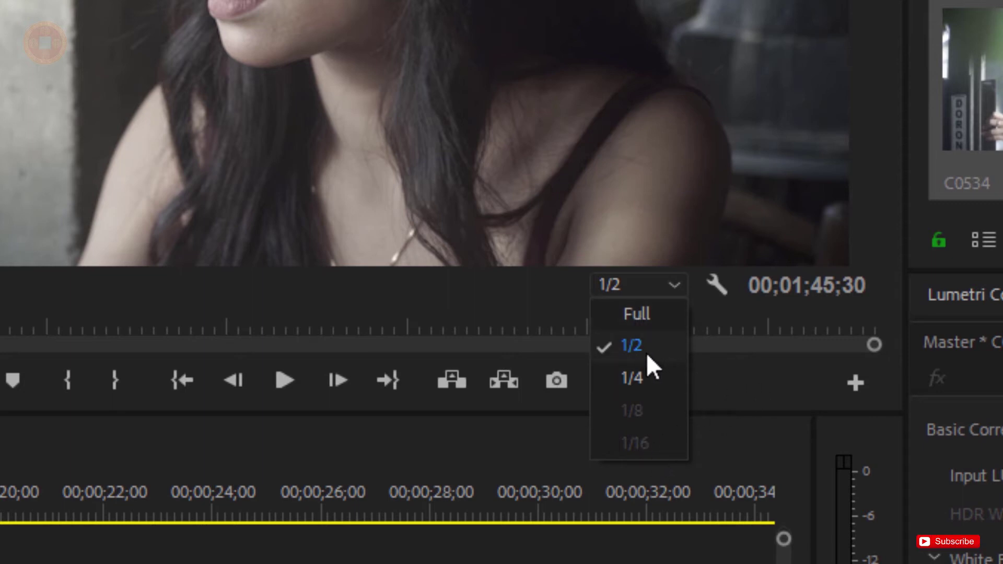
{"action": "left_click", "coordinate": [426, 31]}
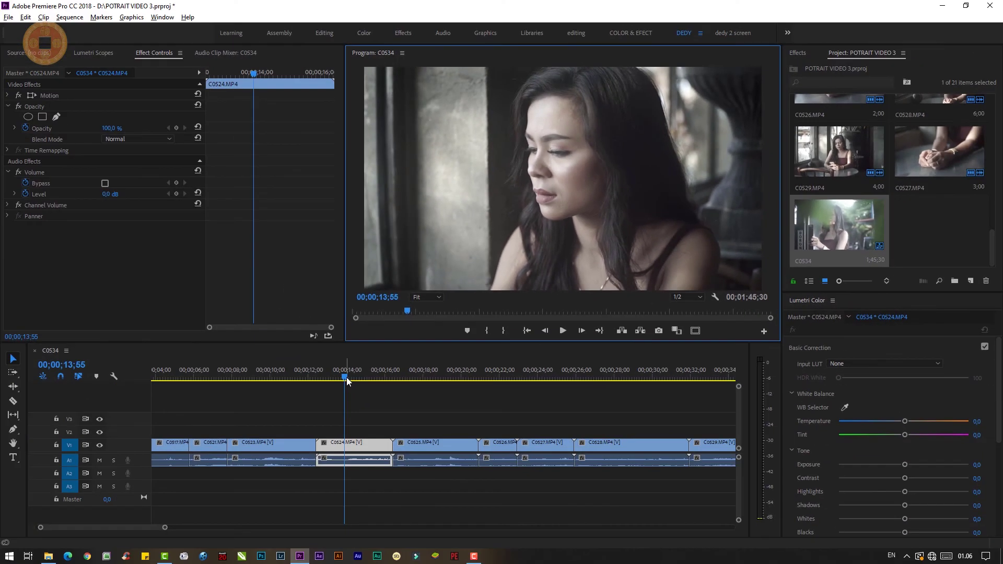
{"action": "left_click", "coordinate": [701, 297]}
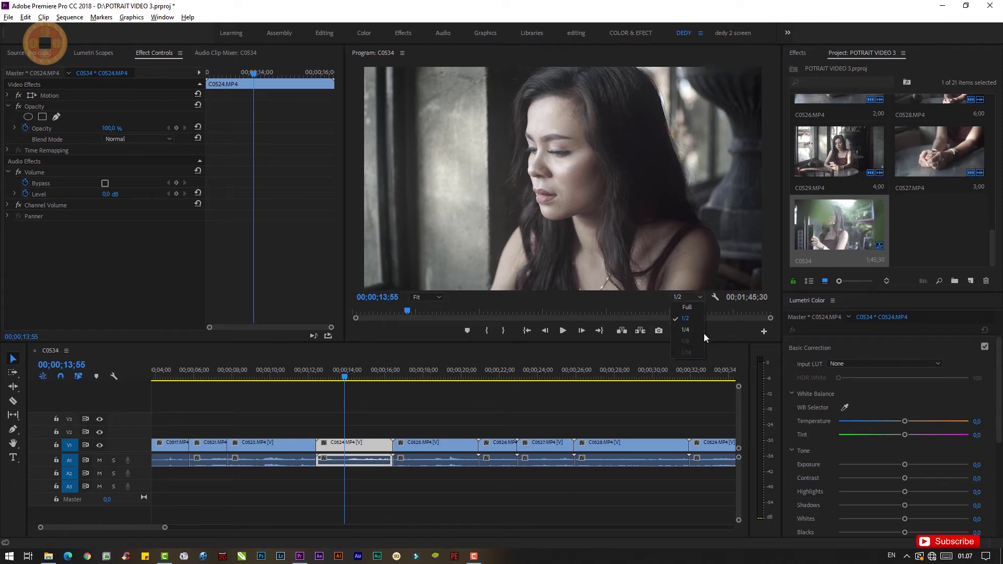
{"action": "left_click", "coordinate": [720, 334]}
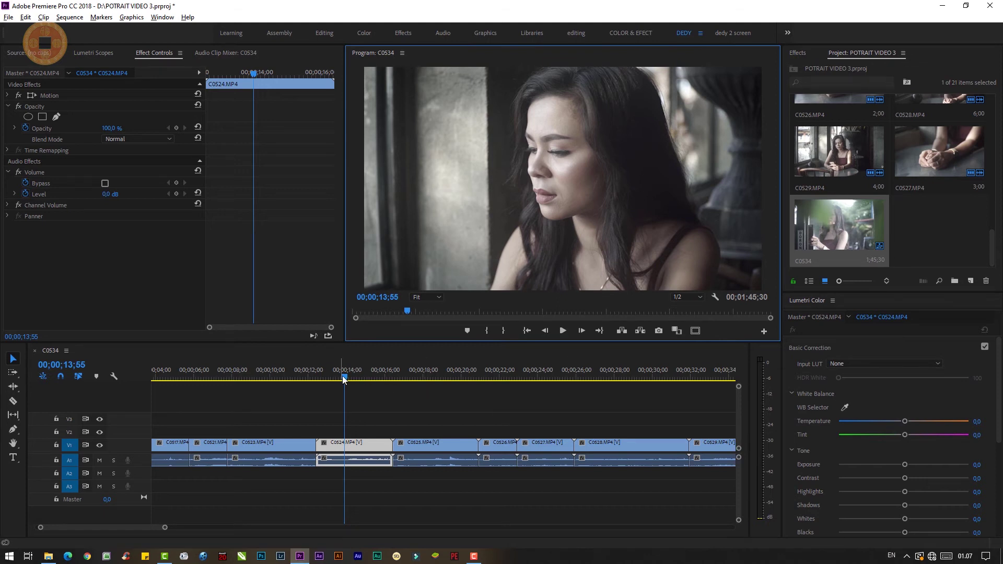
Cut C0524 at about 14;08 and ripple delete the cut-off part
{"action": "left_click_drag", "start_coordinate": [343, 378], "coordinate": [308, 380]}
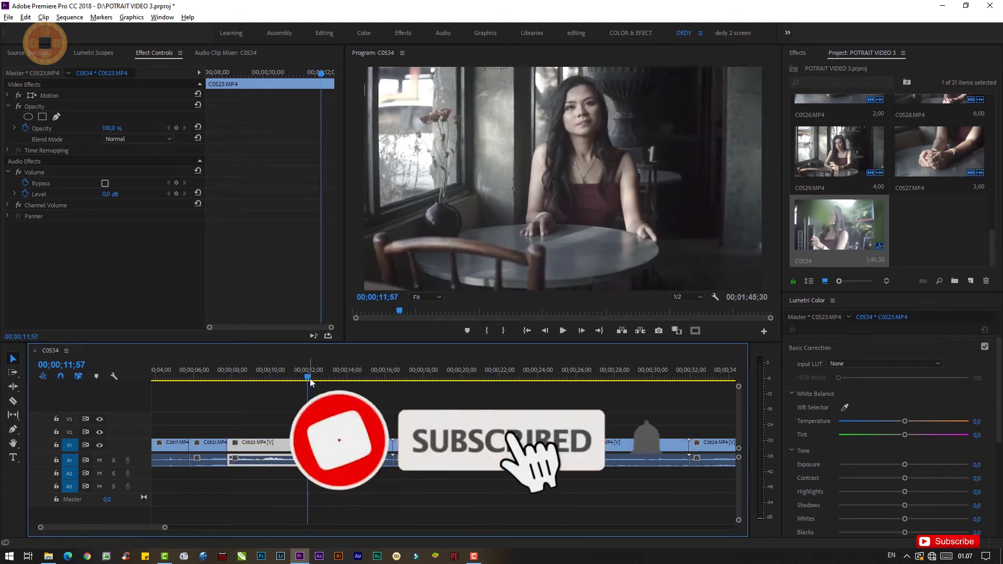
{"action": "key", "text": "space"}
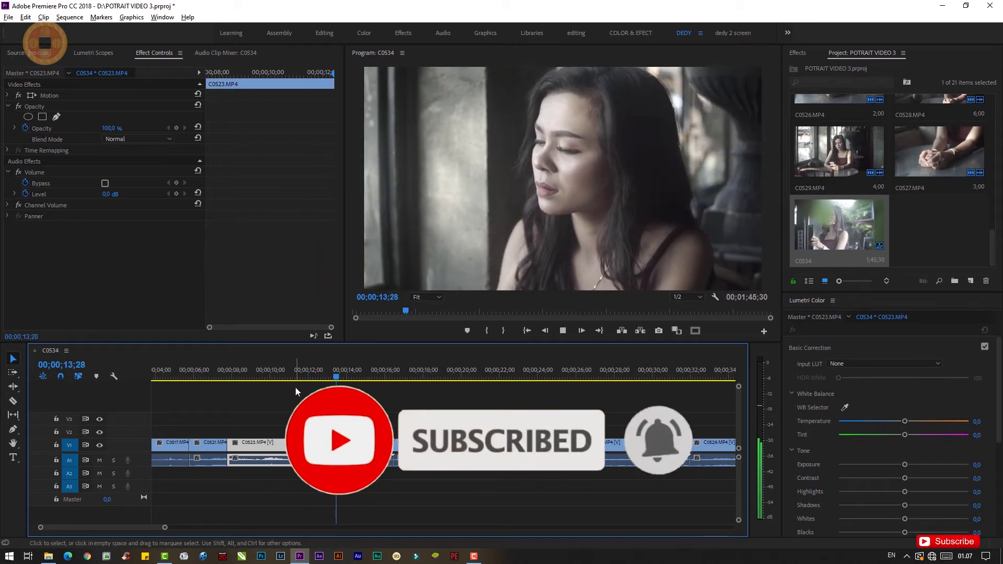
{"action": "left_click", "coordinate": [314, 376]}
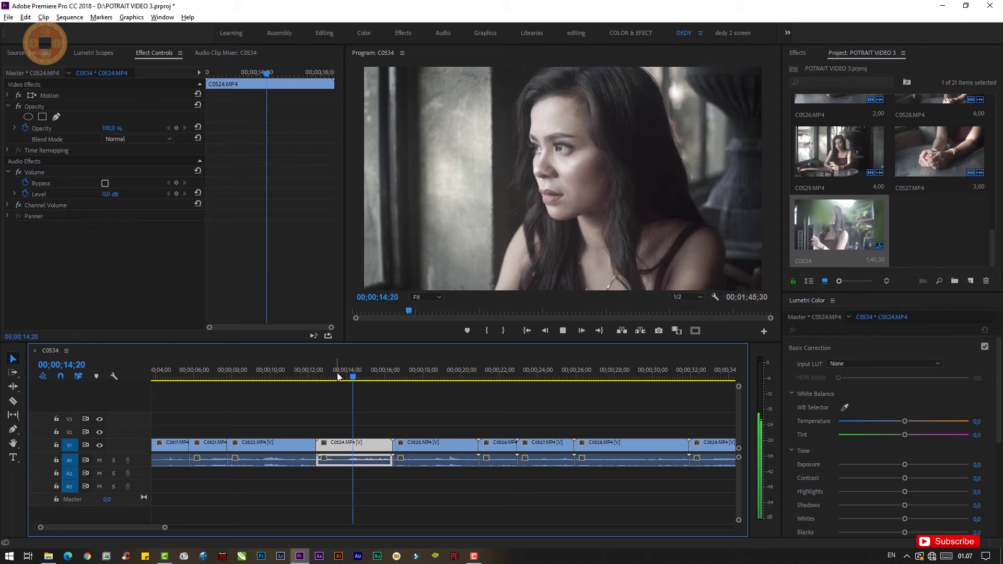
{"action": "left_click_drag", "start_coordinate": [350, 377], "coordinate": [349, 379]}
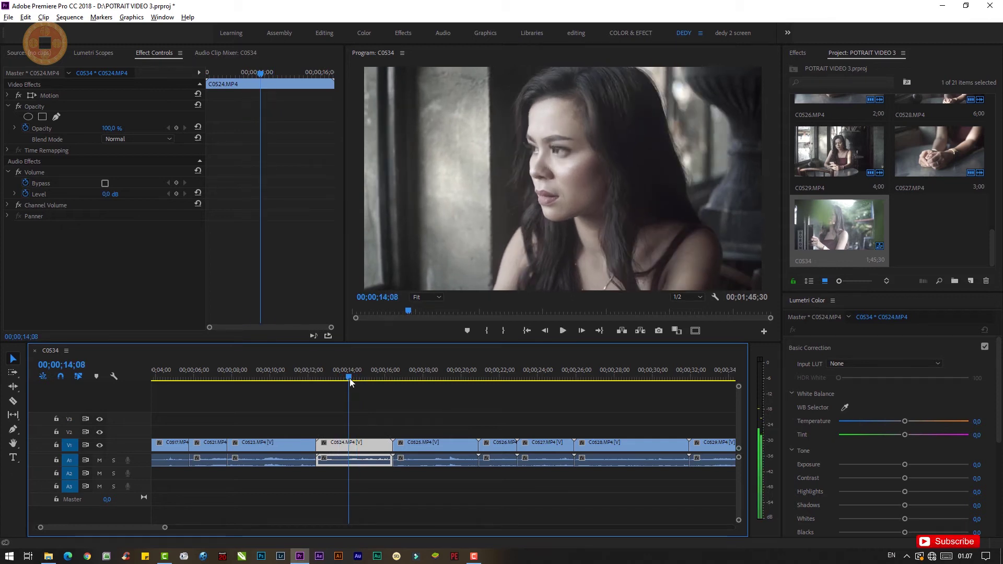
{"action": "key", "text": "c"}
{"action": "left_click", "coordinate": [353, 445]}
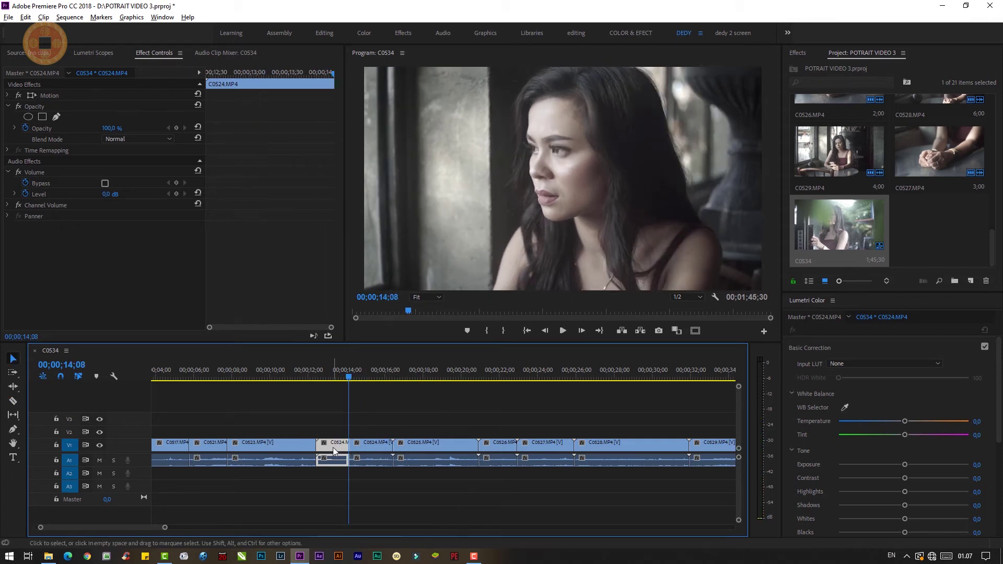
{"action": "key", "text": "v"}
{"action": "key", "text": "shift+Delete"}
Ripple trim C0524 from 13;06 to its end and remove the leftover piece
{"action": "left_click", "coordinate": [305, 375]}
{"action": "key", "text": "space"}
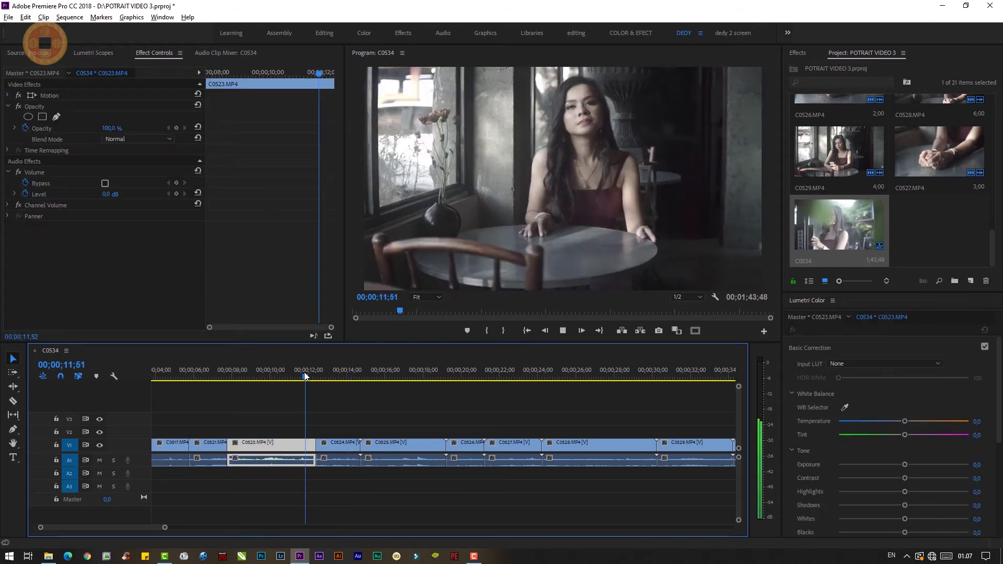
{"action": "left_click", "coordinate": [282, 374]}
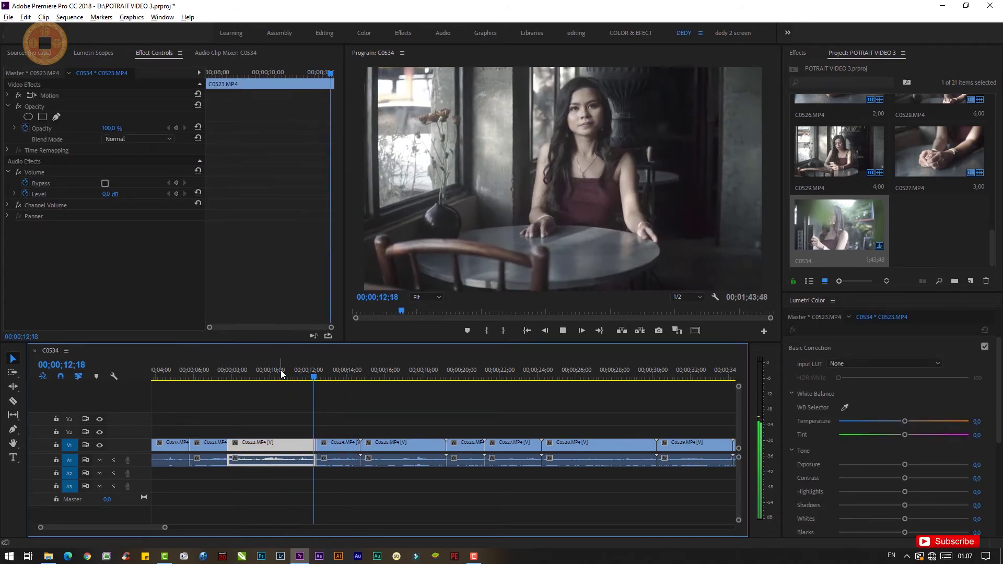
{"action": "key", "text": "space"}
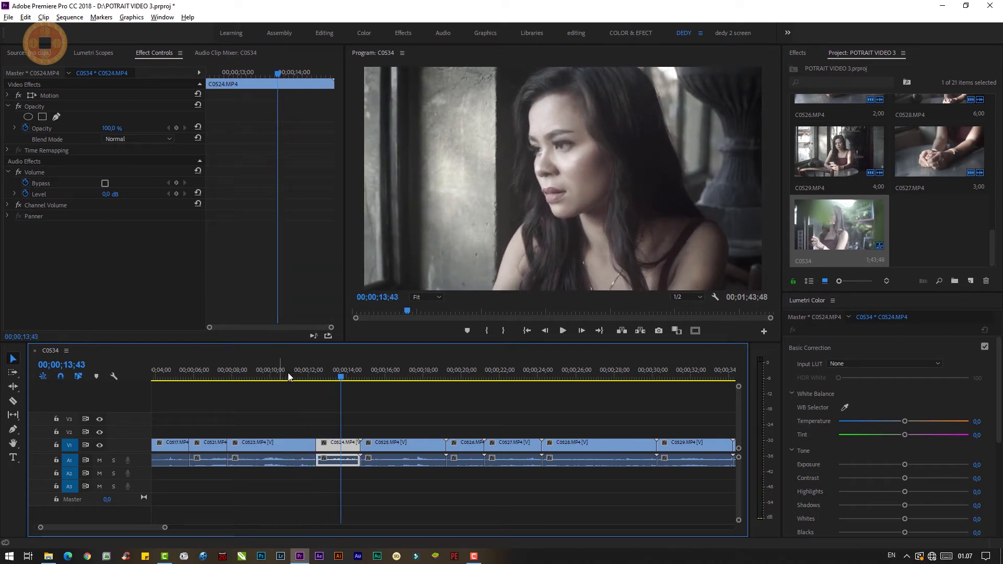
{"action": "left_click_drag", "start_coordinate": [341, 377], "coordinate": [329, 378]}
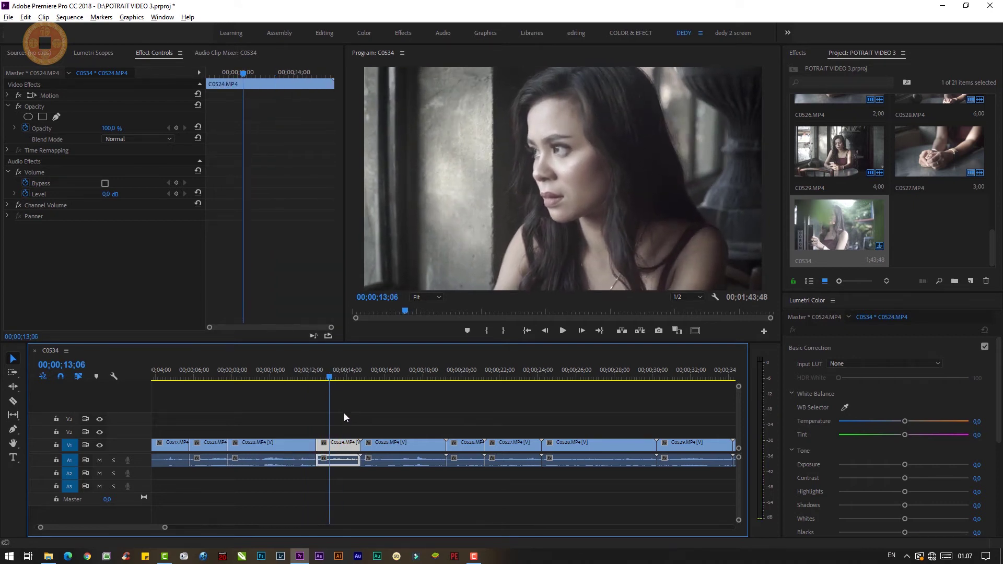
{"action": "key", "text": "w"}
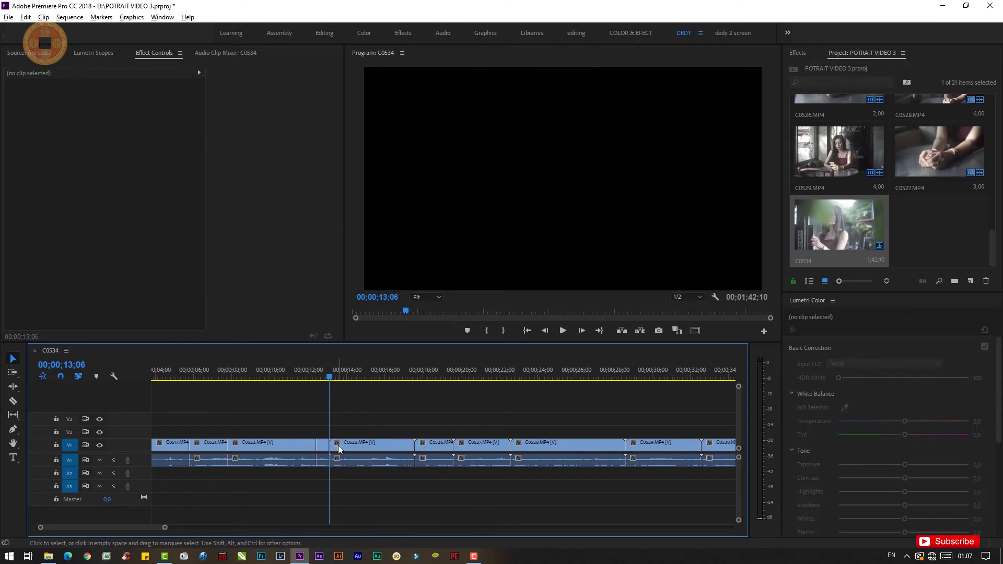
{"action": "key", "text": "space"}
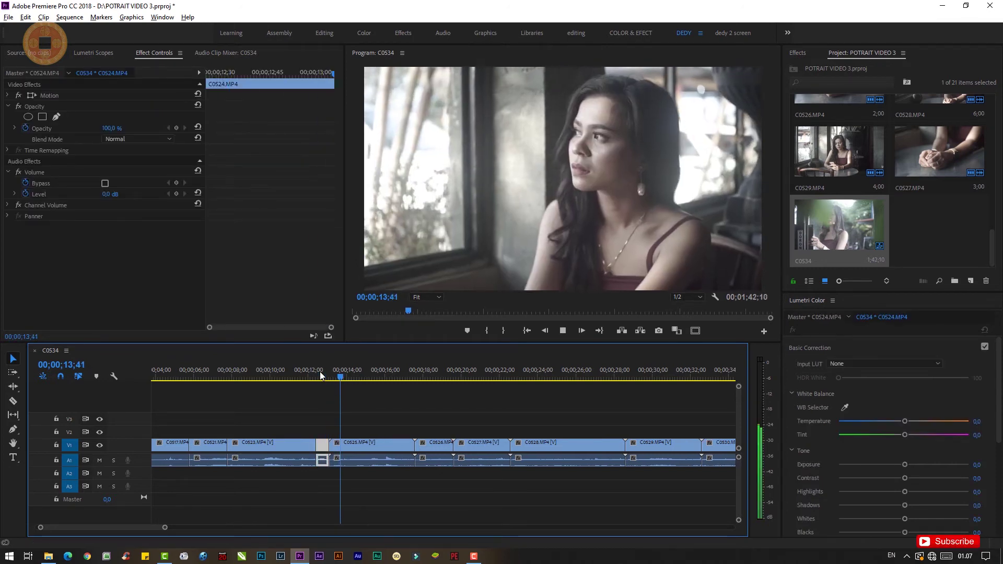
{"action": "key", "text": "space"}
{"action": "left_click", "coordinate": [322, 447]}
{"action": "key", "text": "shift+Delete"}
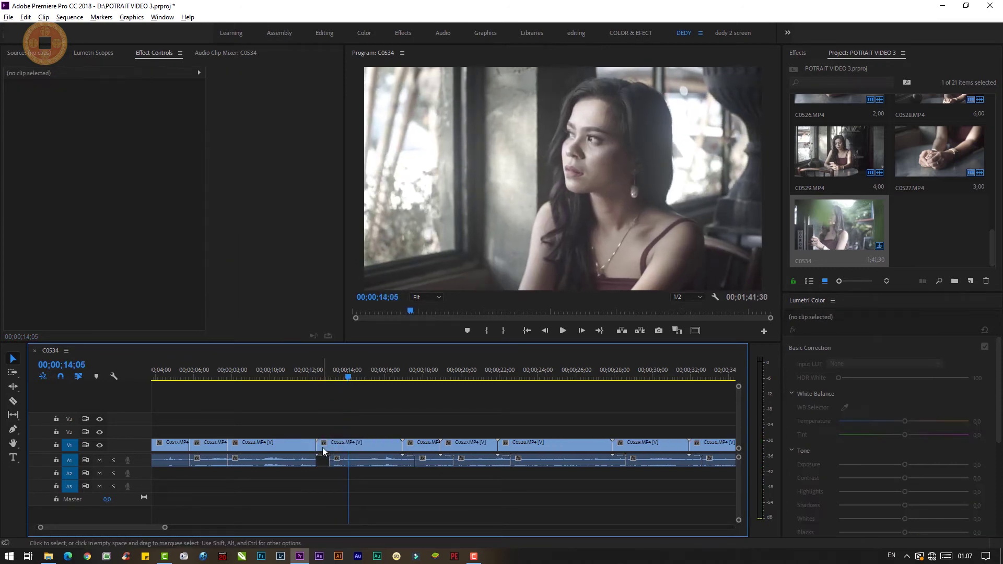
Split C0525 at 14;43 and delete its unwanted piece, closing the gap
{"action": "left_click", "coordinate": [309, 368]}
{"action": "key", "text": "space"}
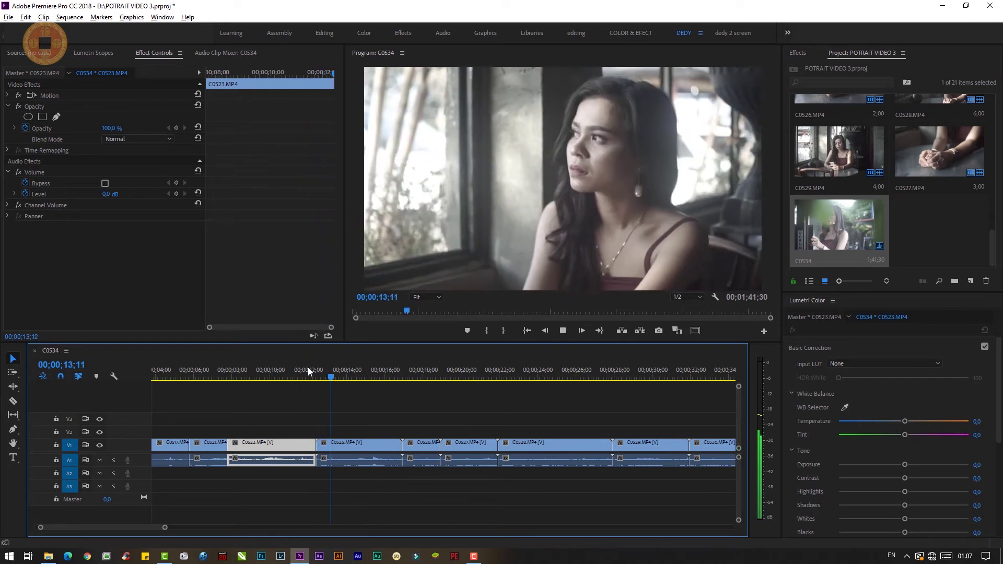
{"action": "left_click", "coordinate": [322, 447]}
{"action": "key", "text": "space"}
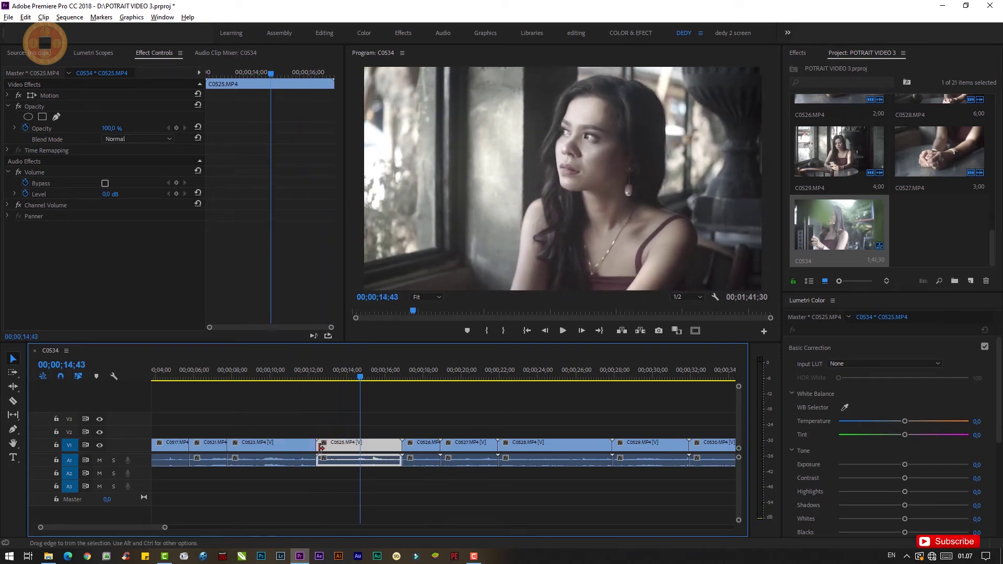
{"action": "key", "text": "c"}
{"action": "left_click", "coordinate": [365, 448]}
{"action": "key", "text": "v"}
{"action": "left_click", "coordinate": [384, 447]}
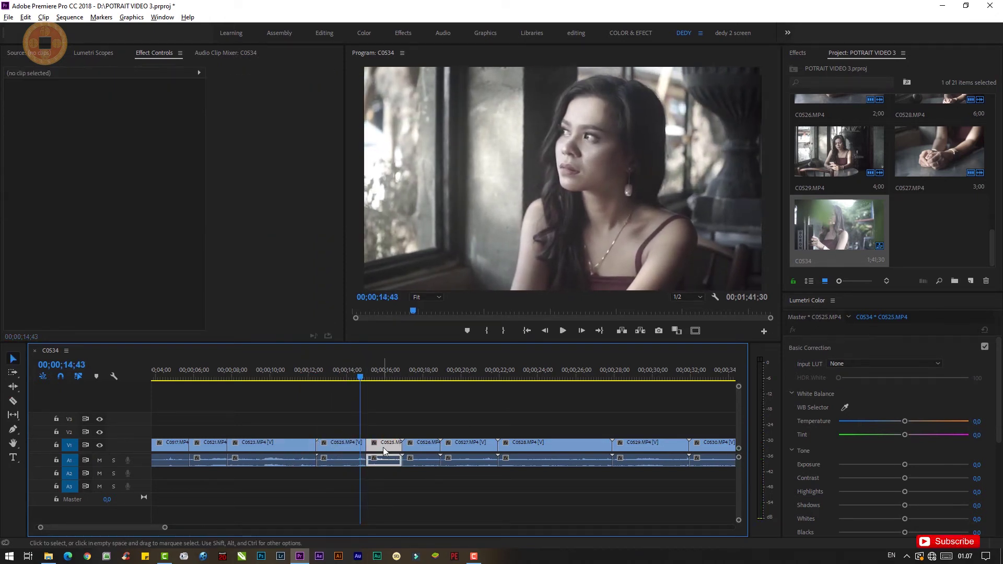
{"action": "key", "text": "Delete"}
{"action": "left_click", "coordinate": [383, 442]}
{"action": "key", "text": "Delete"}
{"action": "key", "text": "space"}
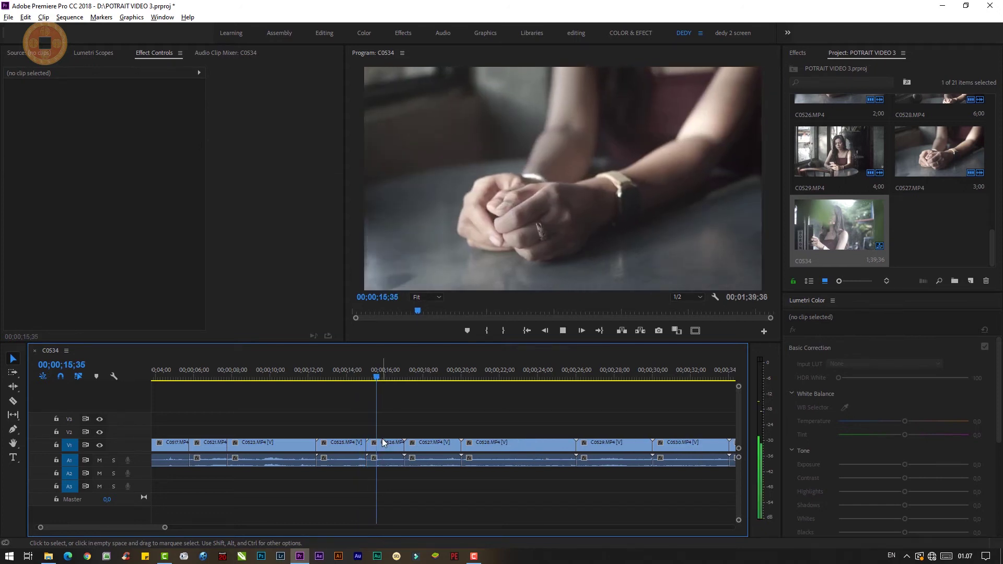
Split C0526 at about 15;56 and ripple-delete its short leftover piece
{"action": "left_click", "coordinate": [382, 442]}
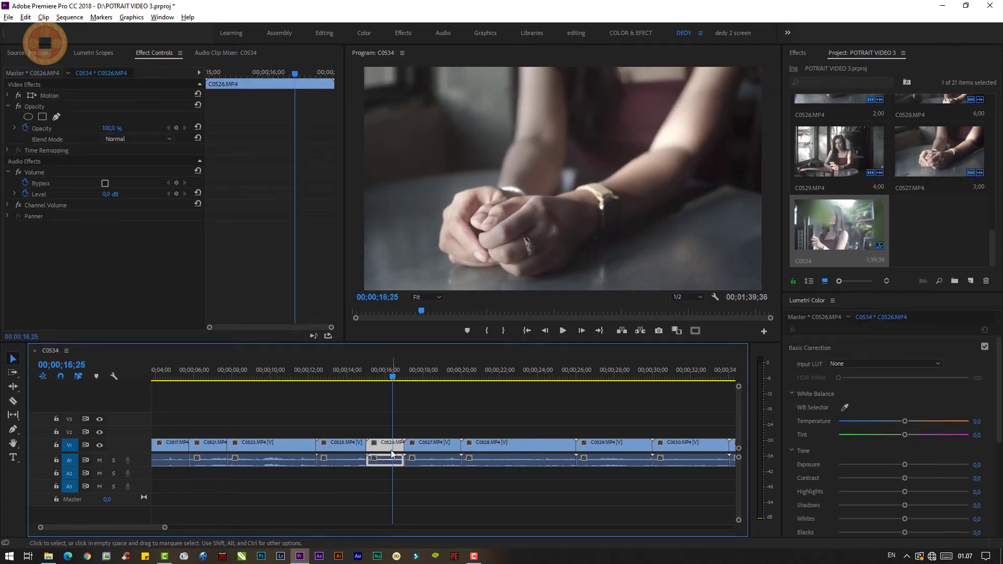
{"action": "left_click", "coordinate": [373, 375]}
{"action": "key", "text": "space"}
{"action": "key", "text": "space"}
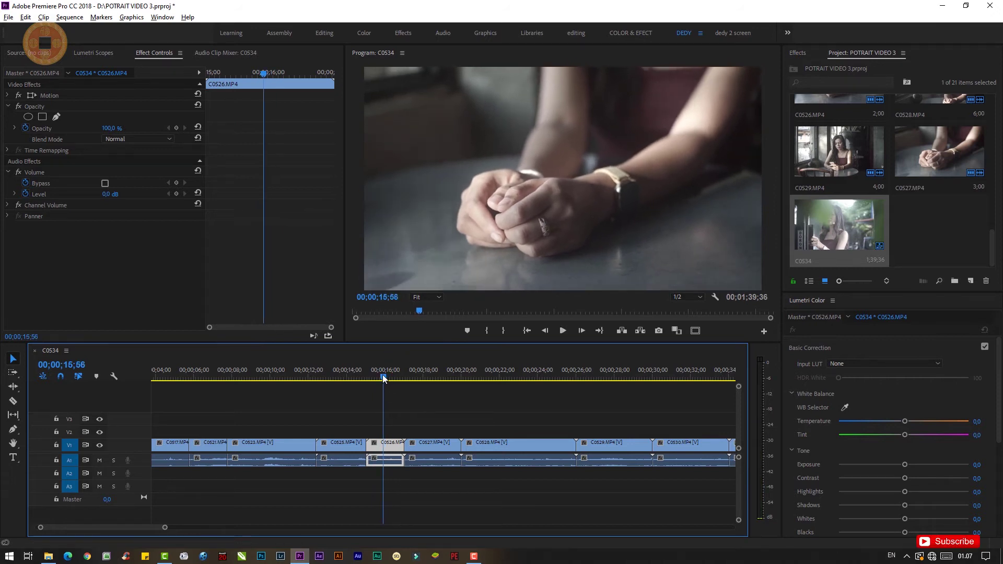
{"action": "key", "text": "c"}
{"action": "left_click", "coordinate": [392, 449]}
{"action": "key", "text": "v"}
{"action": "key", "text": "shift+Delete"}
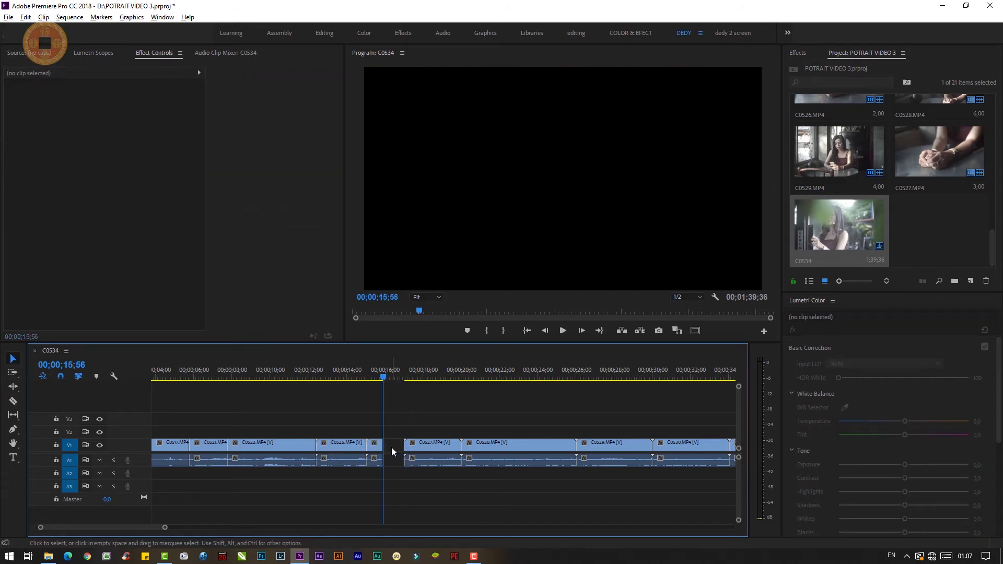
{"action": "key", "text": "space"}
{"action": "left_click", "coordinate": [371, 449]}
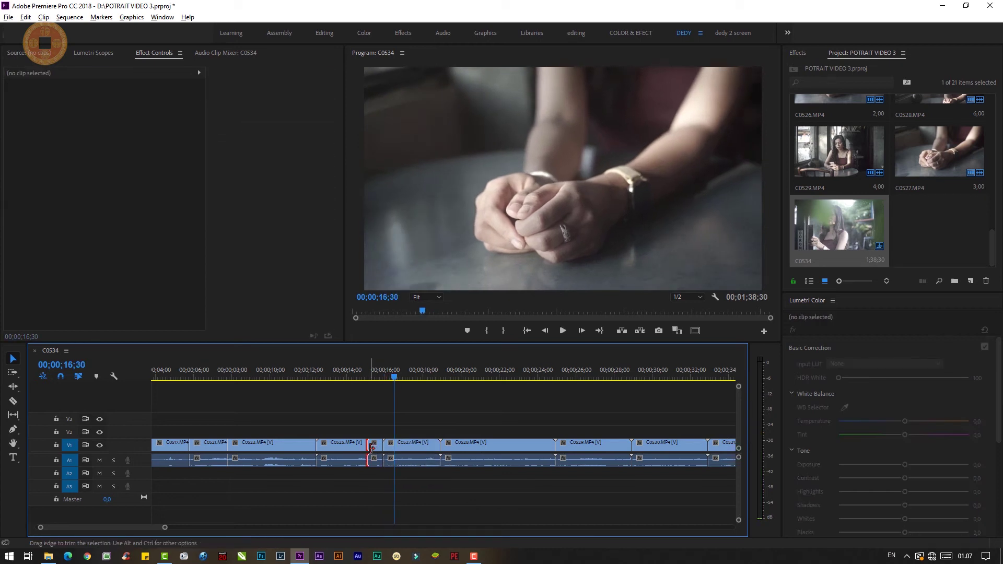
{"action": "key", "text": "shift+Delete"}
Split C0527 at 16;43 and delete its unwanted piece, closing the gap
{"action": "left_click", "coordinate": [363, 372]}
{"action": "key", "text": "space"}
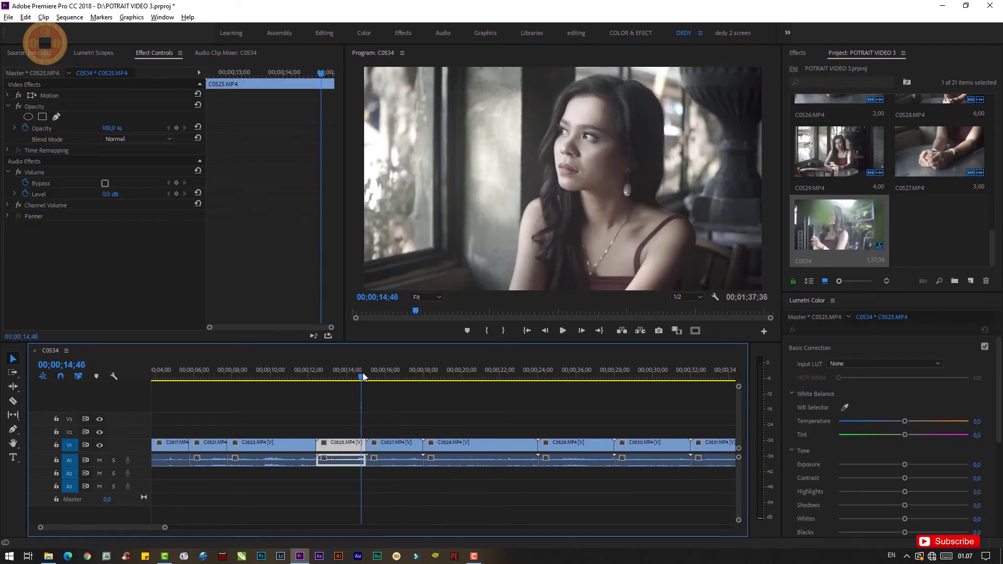
{"action": "key", "text": "space"}
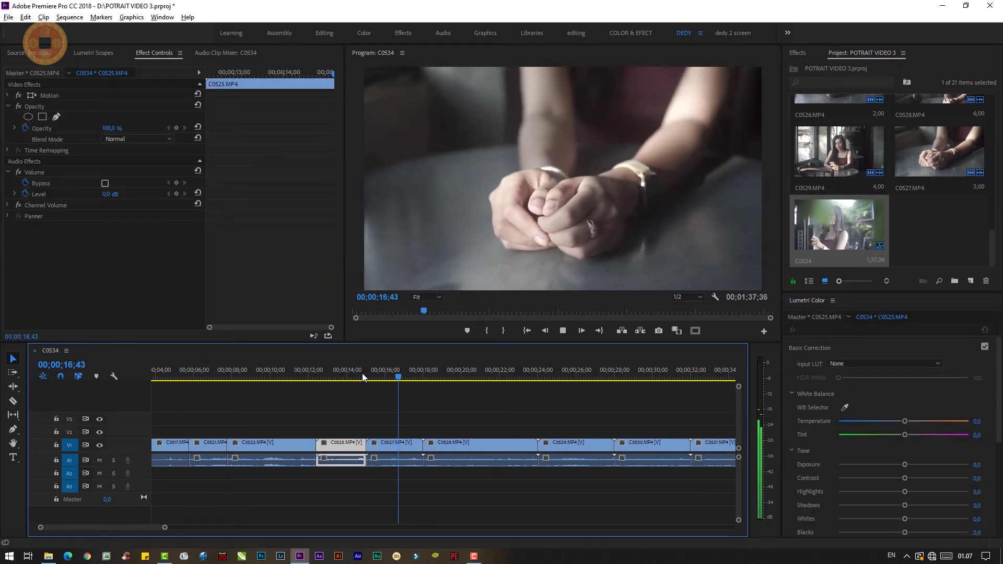
{"action": "left_click", "coordinate": [376, 449]}
{"action": "key", "text": "c"}
{"action": "left_click", "coordinate": [406, 445]}
{"action": "key", "text": "v"}
{"action": "left_click", "coordinate": [409, 447]}
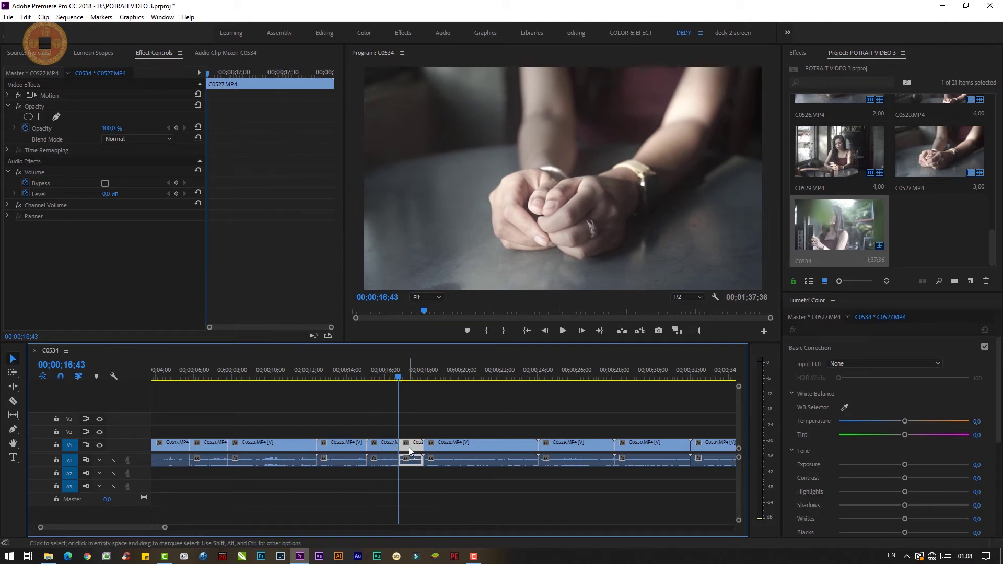
{"action": "key", "text": "Delete"}
{"action": "left_click", "coordinate": [409, 447]}
{"action": "key", "text": "Delete"}
Review the new edit up to 18;52 and zoom the timeline out
{"action": "key", "text": "space"}
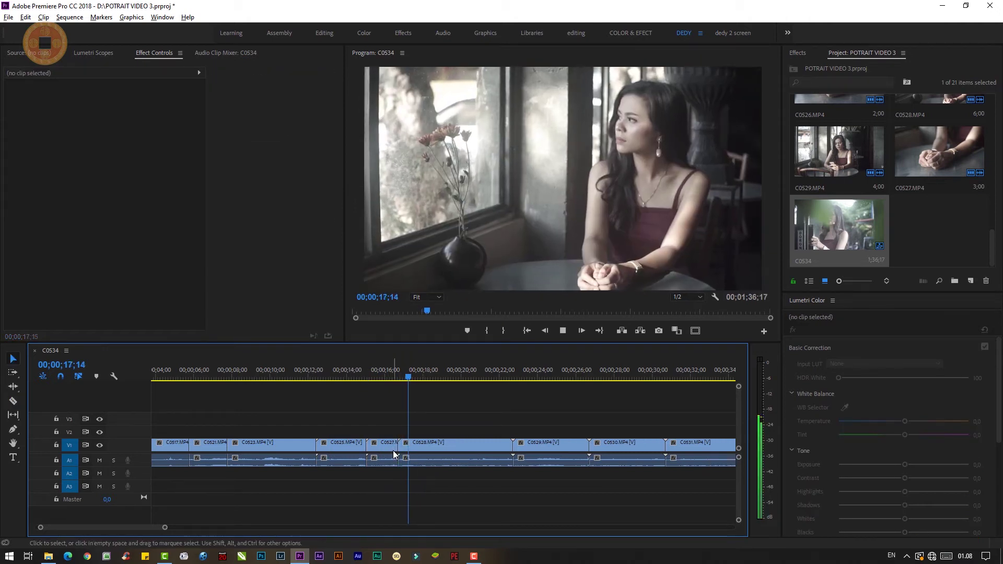
{"action": "key", "text": "space"}
{"action": "left_click", "coordinate": [458, 457]}
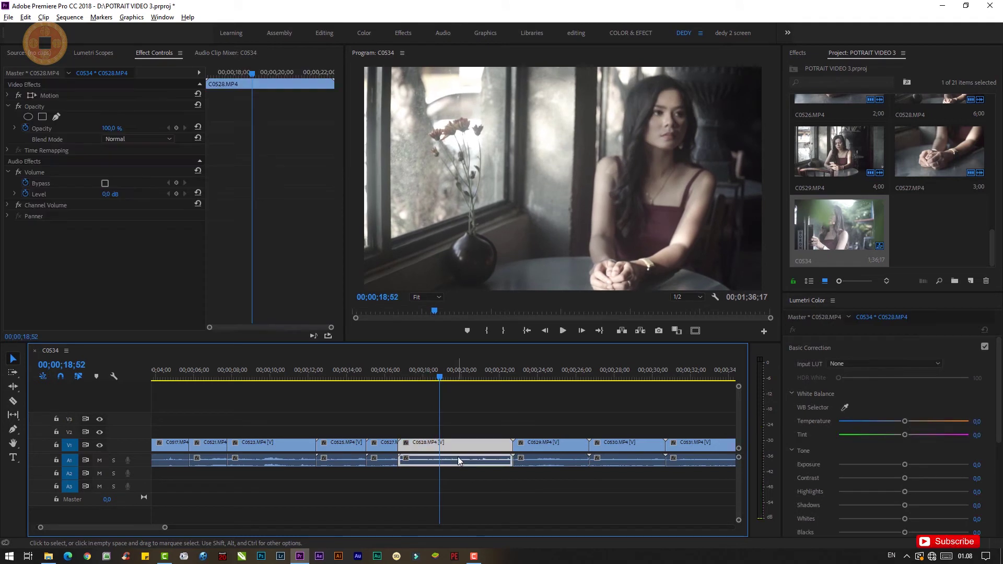
{"action": "key", "text": "minus"}
{"action": "key", "text": "minus"}
{"action": "key", "text": "minus"}
Fit the sequence in view and review the shots from C0527 through C0534
{"action": "key", "text": "backslash"}
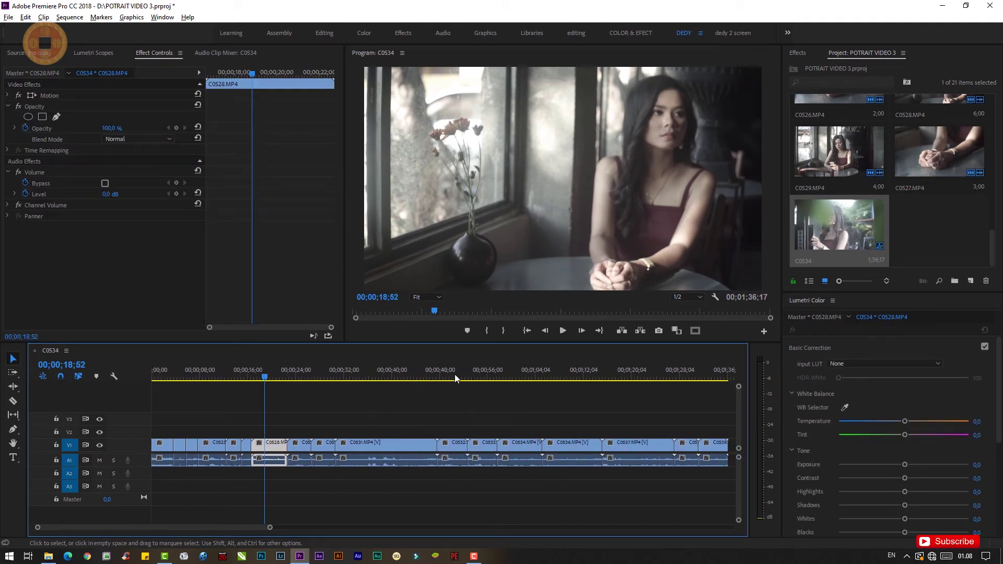
{"action": "left_click", "coordinate": [455, 366]}
{"action": "left_click", "coordinate": [408, 377]}
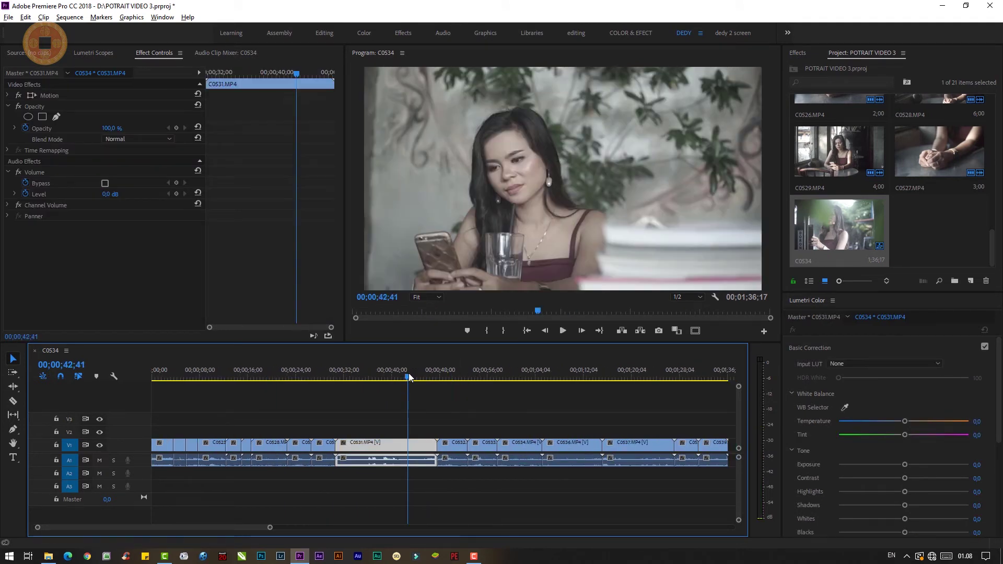
{"action": "left_click", "coordinate": [326, 372]}
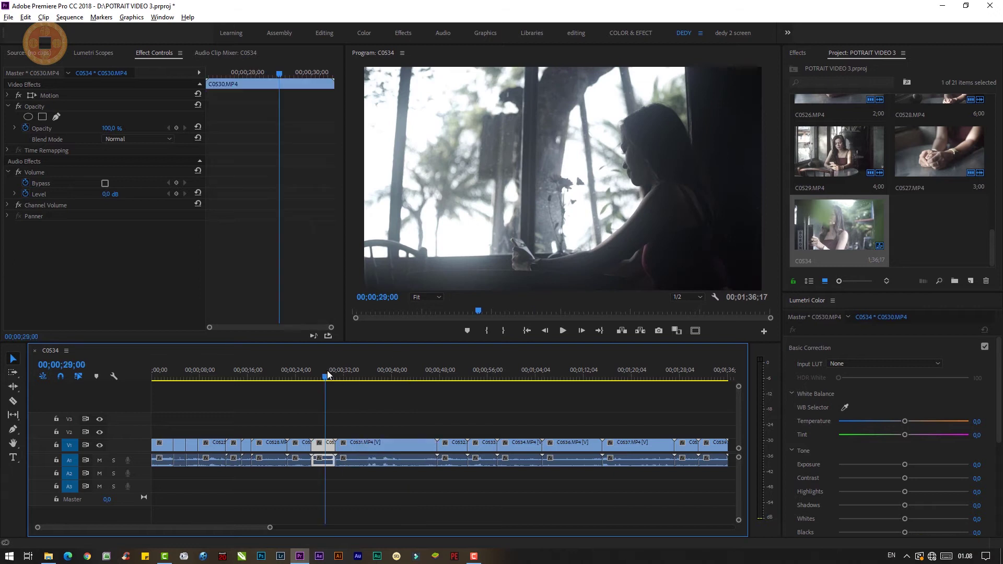
{"action": "left_click", "coordinate": [519, 370]}
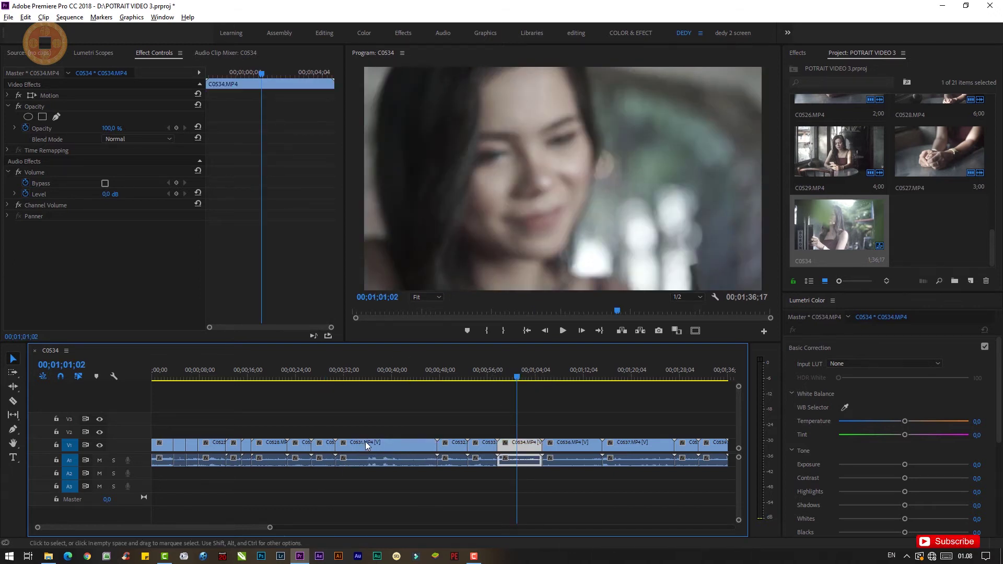
{"action": "left_click", "coordinate": [254, 371]}
{"action": "scroll", "coordinate": [269, 455], "scroll_direction": "up", "scroll_amount": 2}
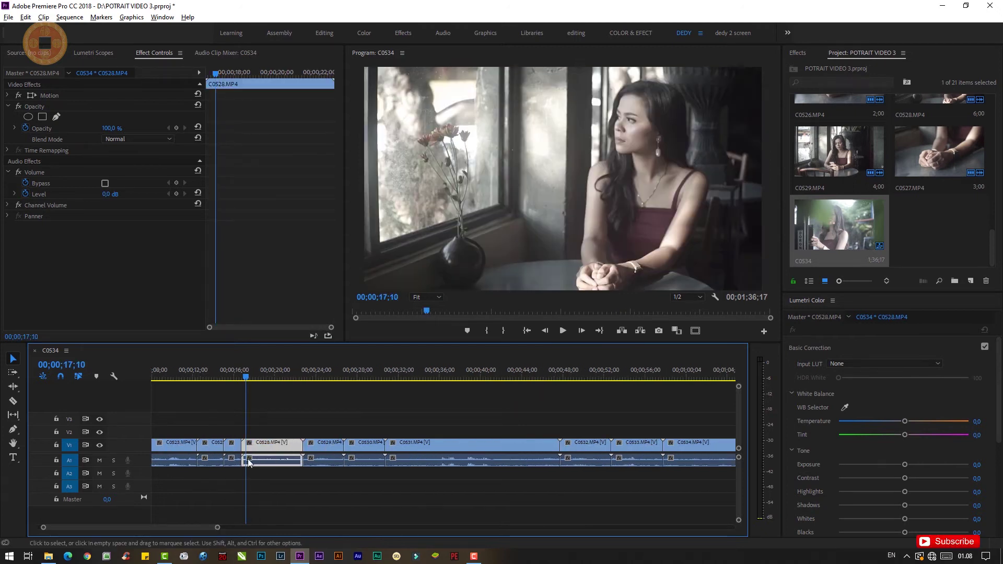
{"action": "left_click", "coordinate": [234, 369]}
{"action": "key", "text": "space"}
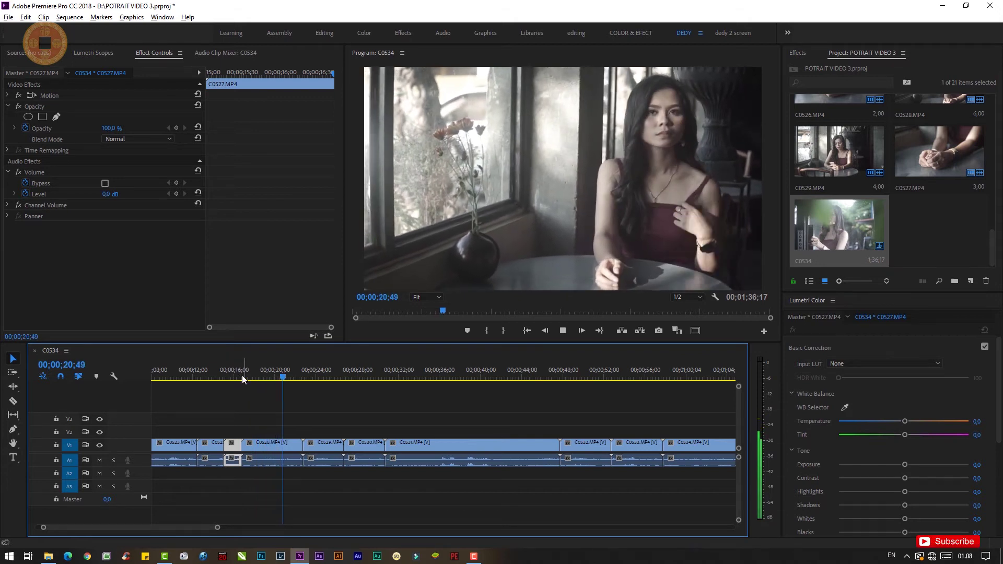
{"action": "left_click", "coordinate": [250, 371]}
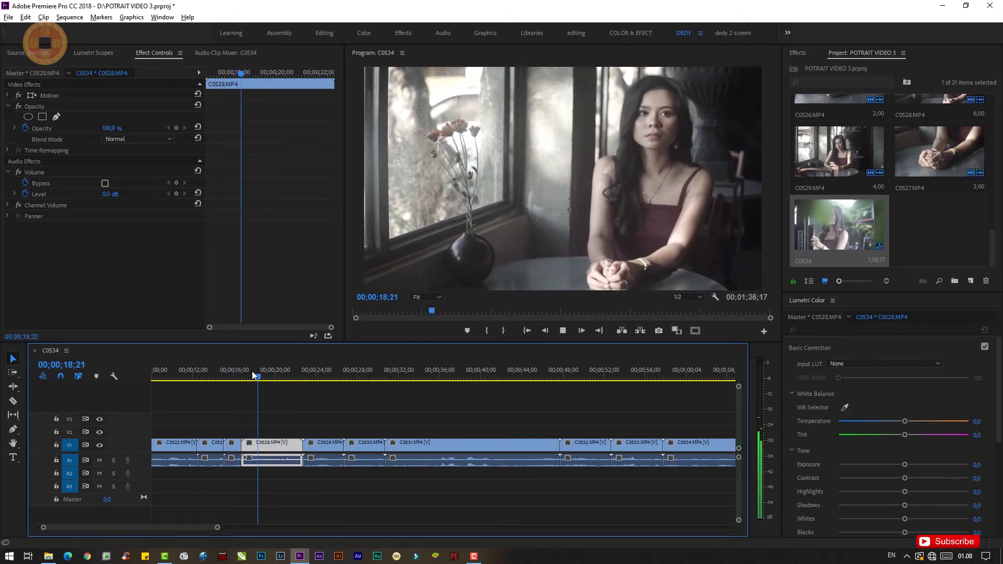
{"action": "key", "text": "space"}
{"action": "left_click", "coordinate": [242, 375]}
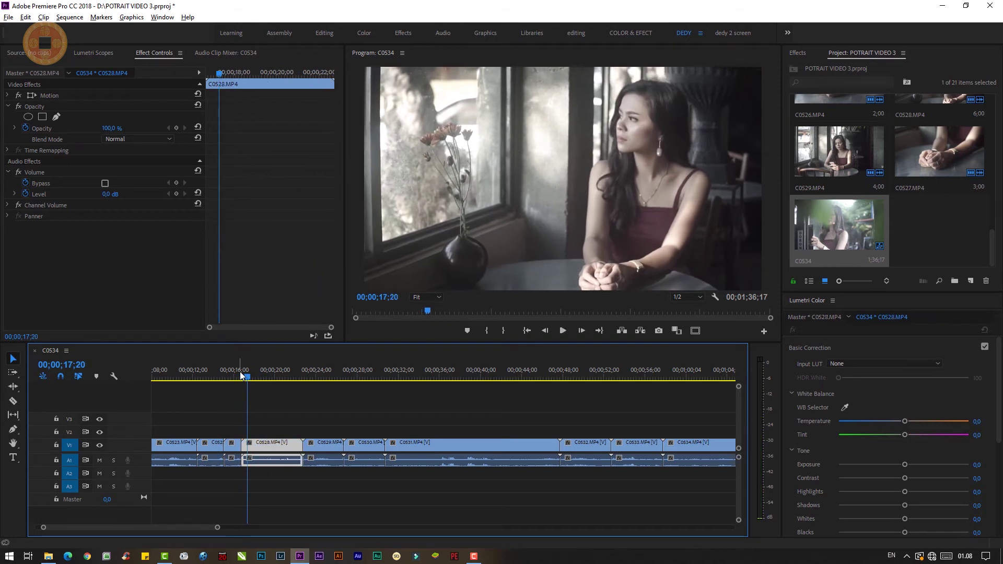
Split C0528 at the playhead and delete its unwanted piece, closing the gap
{"action": "left_click", "coordinate": [253, 444]}
{"action": "key", "text": "v"}
{"action": "key", "text": "Delete"}
{"action": "left_click", "coordinate": [277, 444]}
{"action": "key", "text": "Delete"}
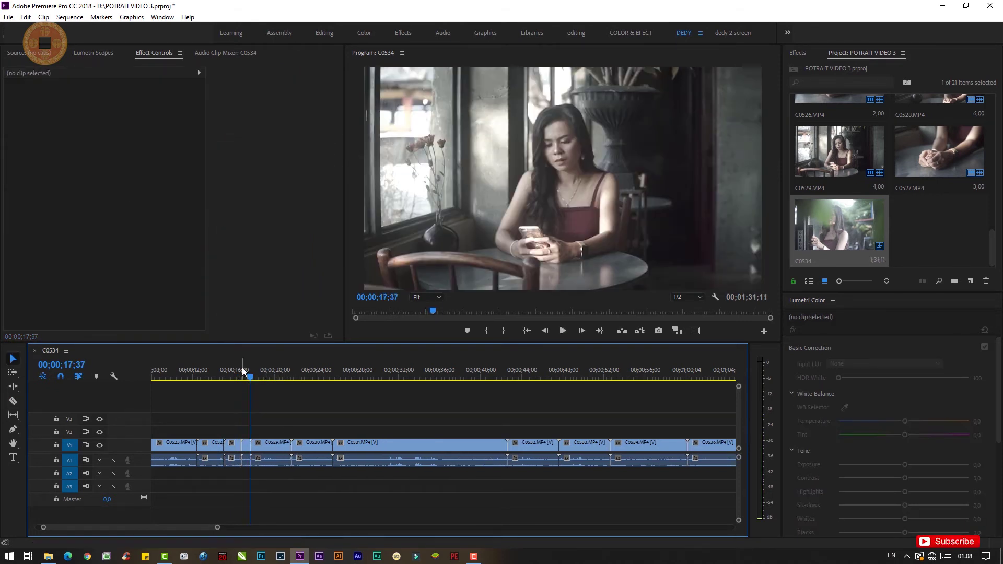
{"action": "left_click", "coordinate": [246, 376]}
{"action": "key", "text": "space"}
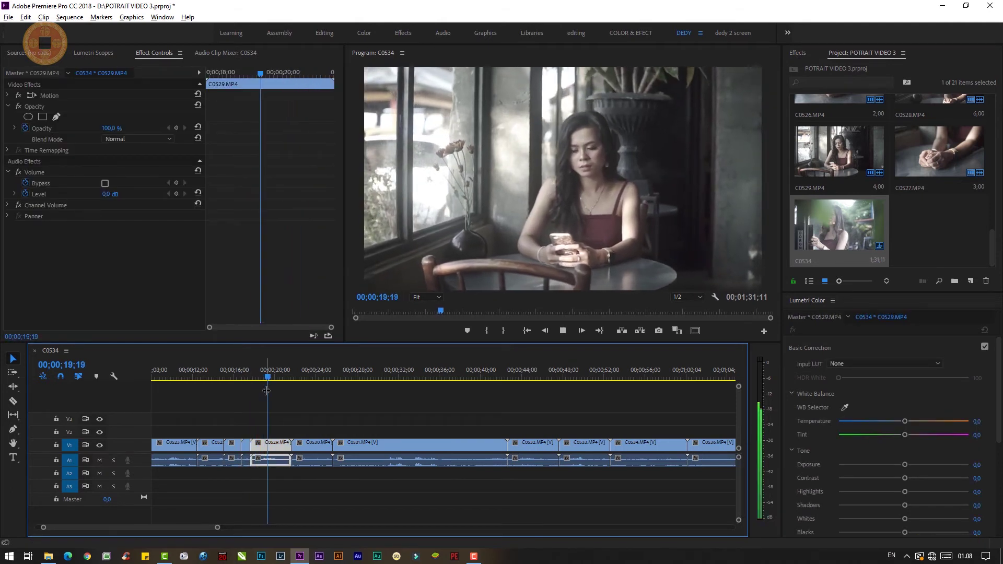
{"action": "key", "text": "space"}
Ripple-trim C0529's start to the playhead and remove the short leftover clip
{"action": "left_click", "coordinate": [266, 376]}
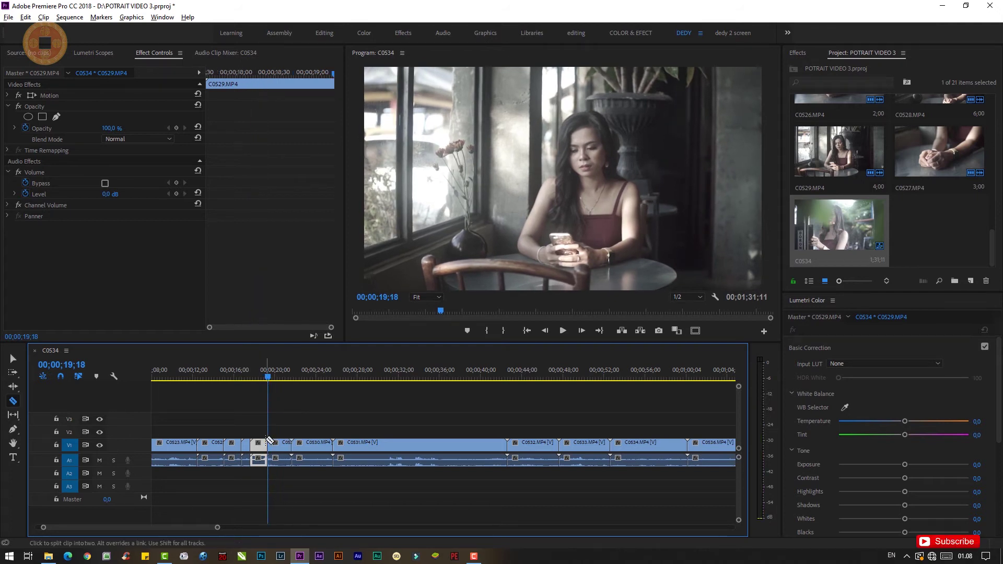
{"action": "key", "text": "q"}
{"action": "key", "text": "Up"}
{"action": "key", "text": "space"}
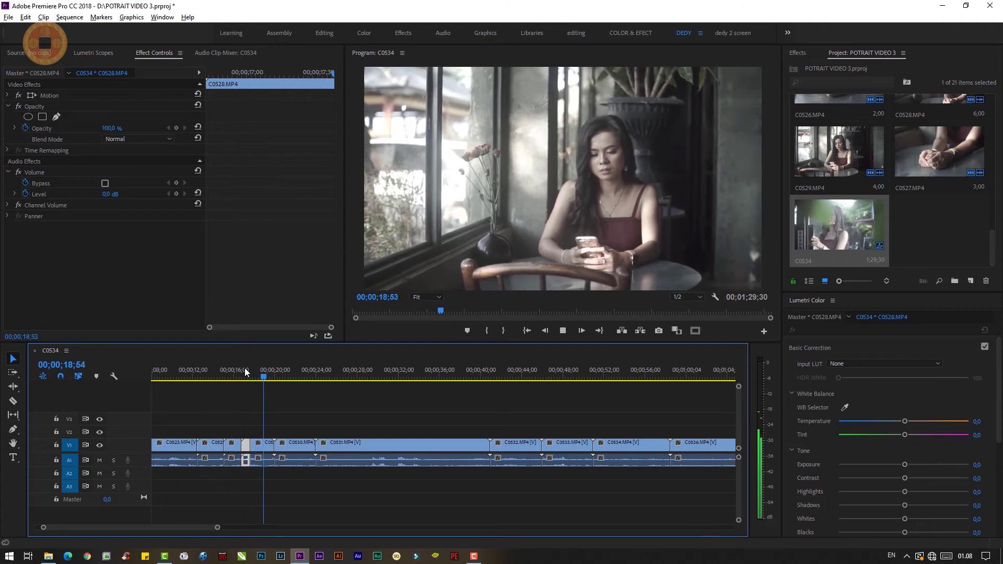
{"action": "key", "text": "space"}
{"action": "key", "text": "c"}
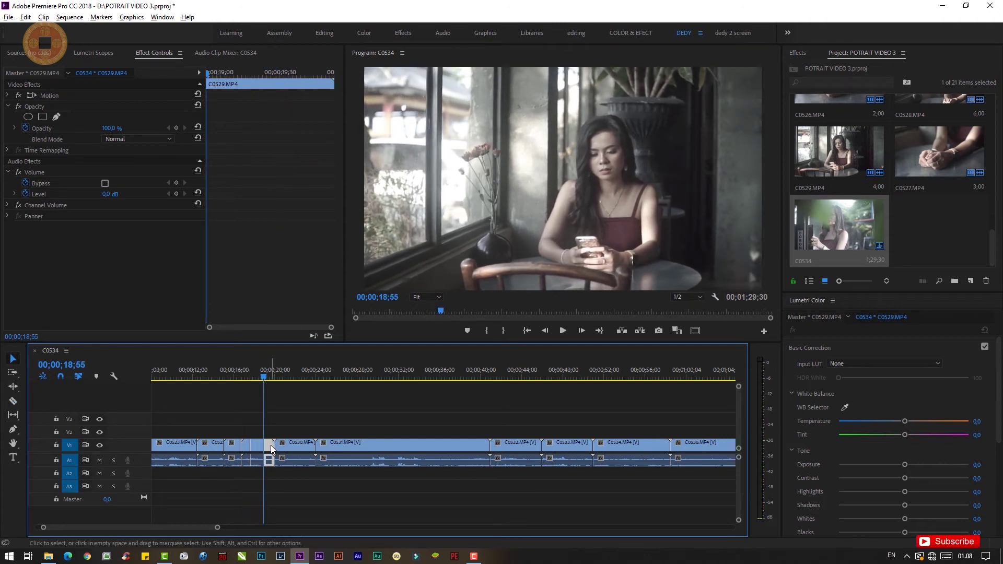
{"action": "key", "text": "shift+Delete"}
{"action": "key", "text": "space"}
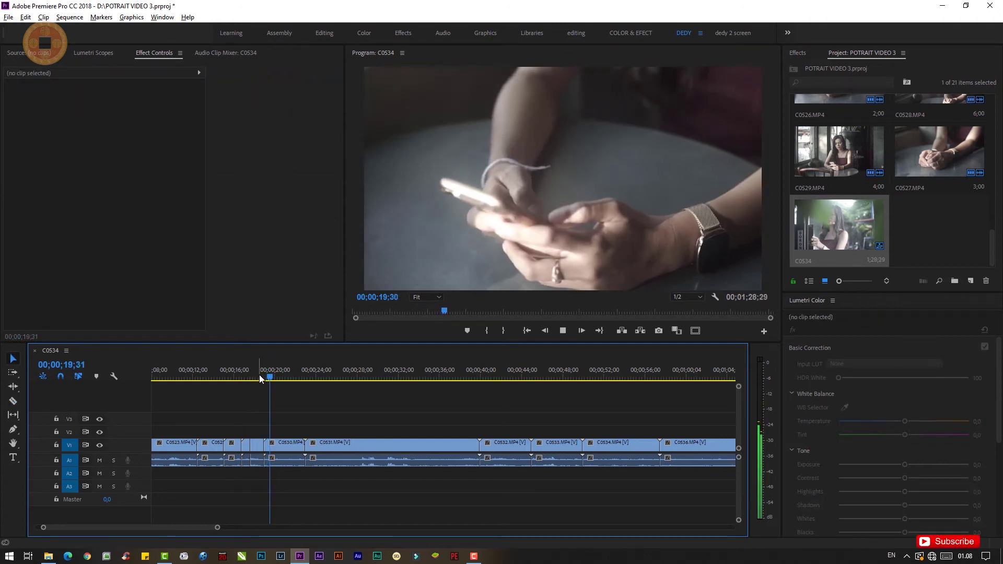
{"action": "key", "text": "space"}
Split C0530 and delete its tail so C0531 closes up behind it
{"action": "key", "text": "c"}
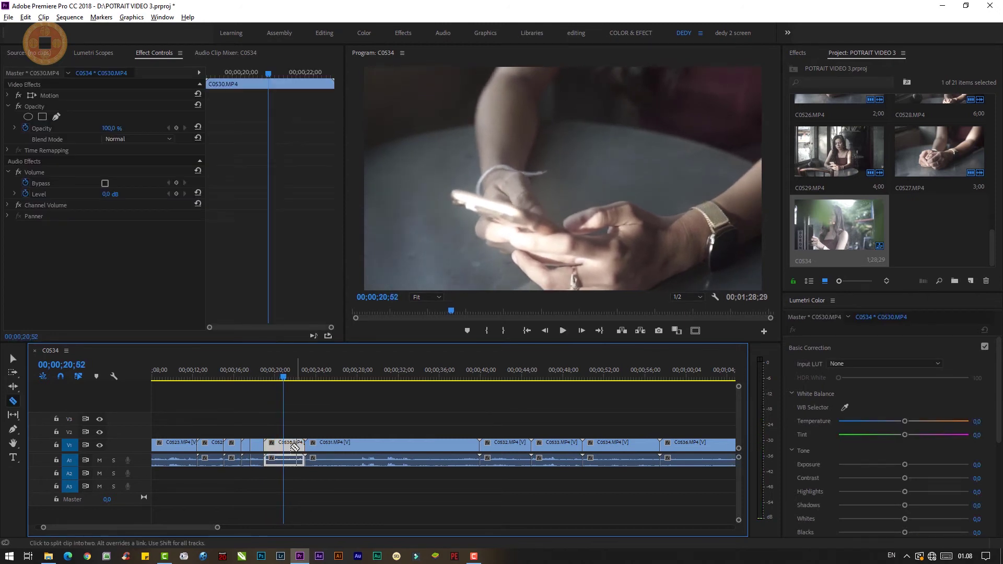
{"action": "left_click", "coordinate": [286, 447]}
{"action": "key", "text": "v"}
{"action": "left_click", "coordinate": [293, 447]}
{"action": "key", "text": "Delete"}
{"action": "left_click", "coordinate": [293, 446]}
{"action": "key", "text": "Delete"}
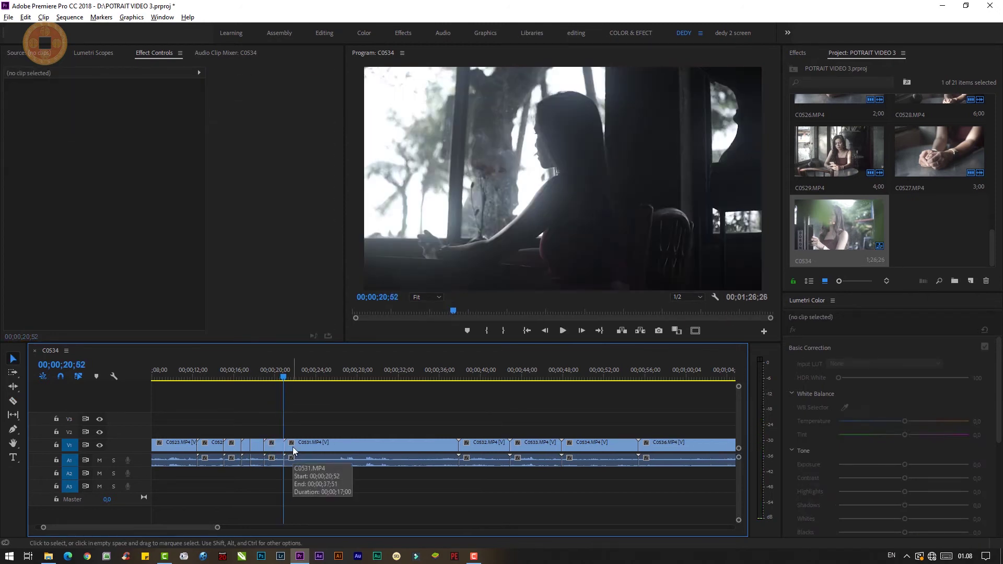
{"action": "key", "text": "space"}
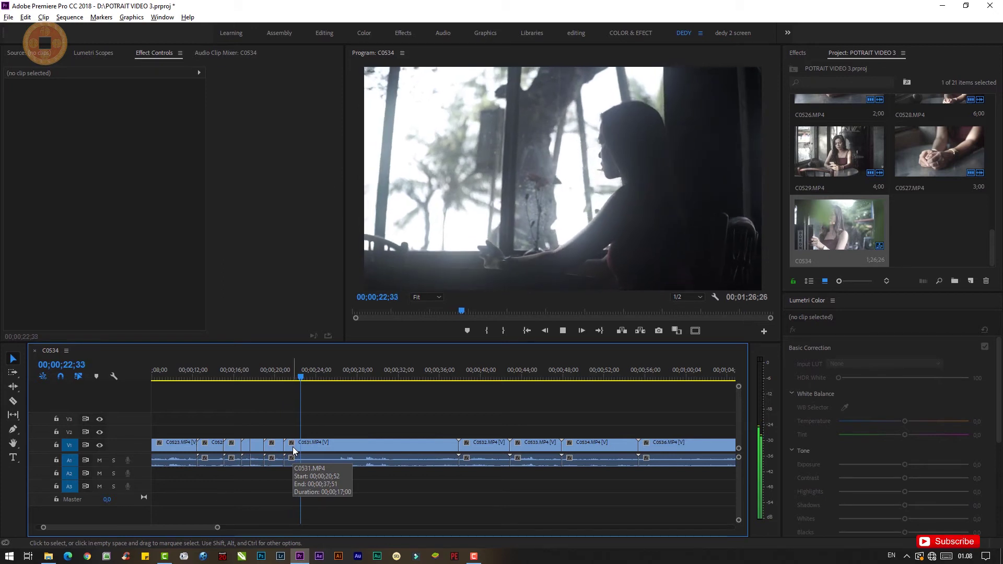
Split C0531 at about 28 seconds
{"action": "left_click", "coordinate": [292, 446]}
{"action": "left_click", "coordinate": [309, 380]}
{"action": "left_click_drag", "start_coordinate": [310, 380], "coordinate": [410, 382]}
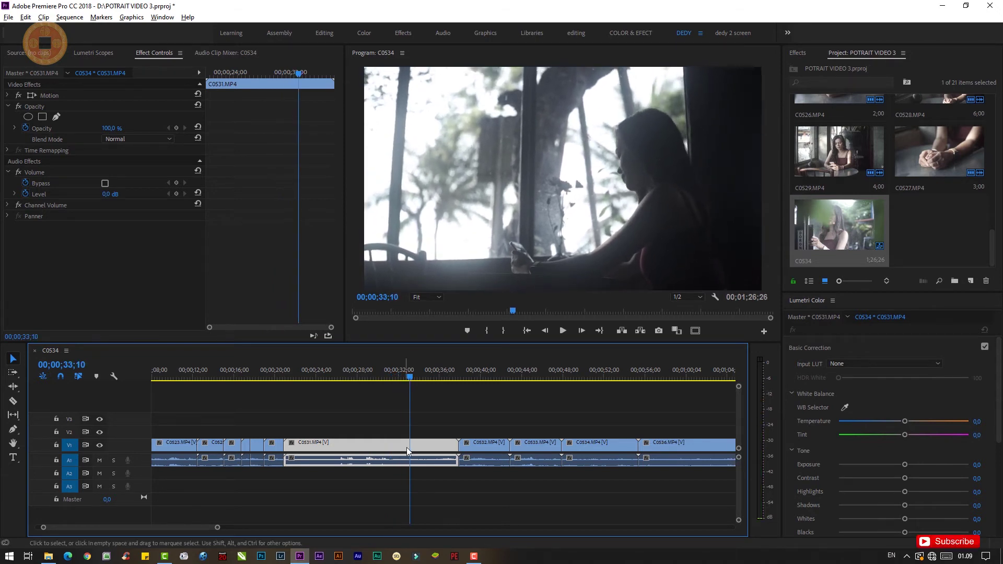
{"action": "key", "text": "ctrl+k"}
{"action": "left_click", "coordinate": [379, 447]}
{"action": "key", "text": "Delete"}
Delete C0531's unwanted opening and review the C0530 to C0531 join
{"action": "left_click", "coordinate": [379, 444]}
{"action": "key", "text": "Delete"}
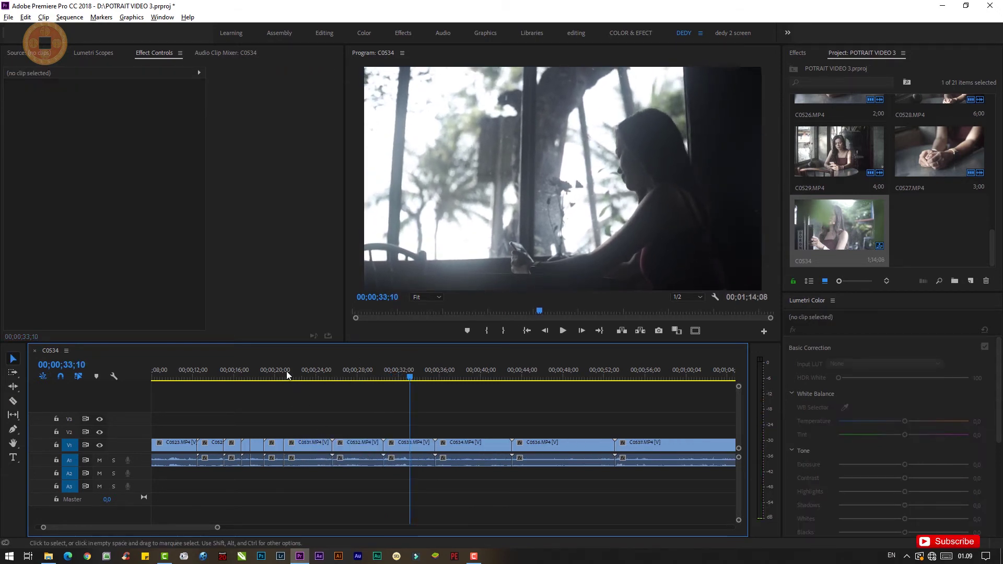
{"action": "left_click", "coordinate": [280, 369]}
{"action": "key", "text": "space"}
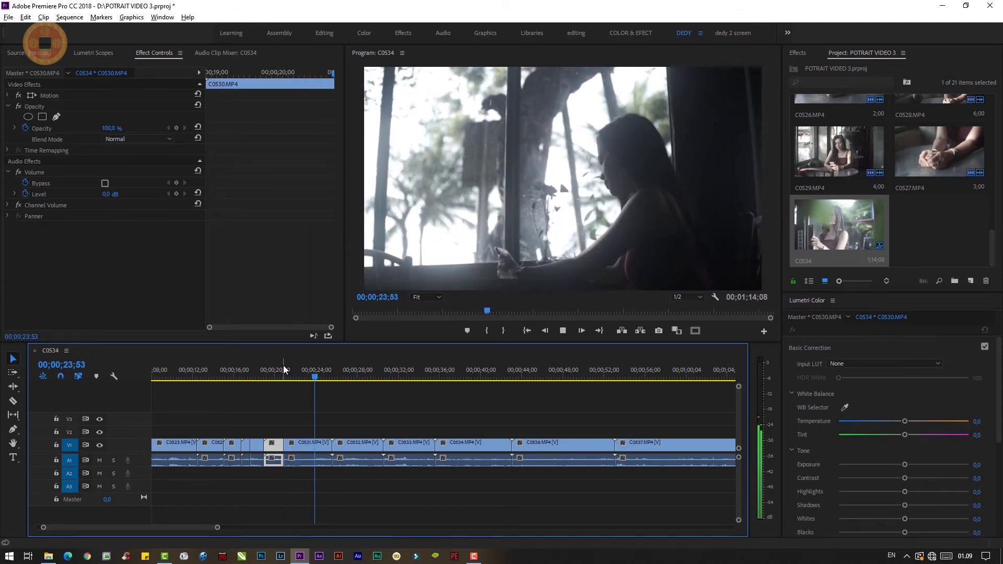
{"action": "left_click", "coordinate": [300, 369]}
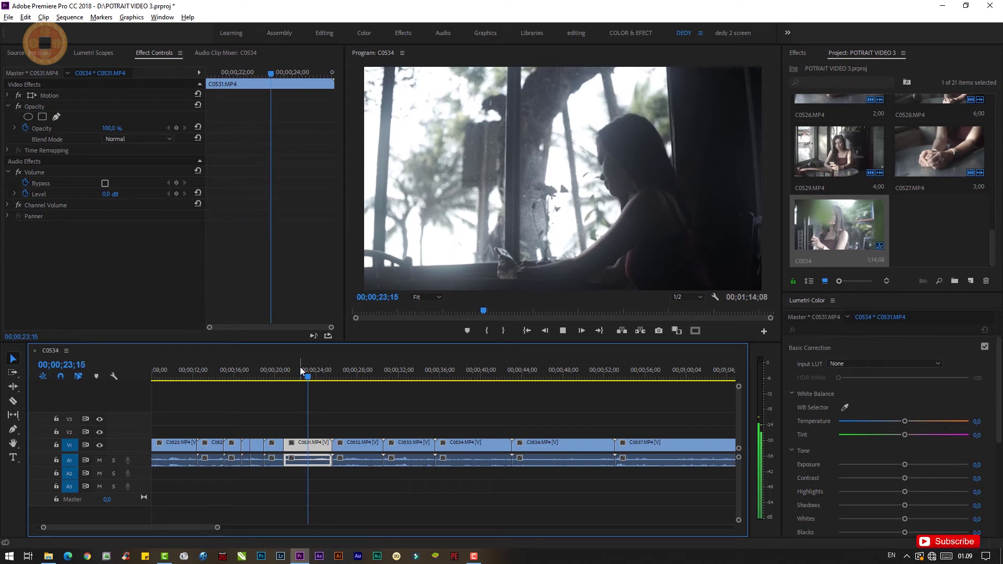
{"action": "key", "text": "space"}
Split C0531 at 23;15 and ripple-delete its end
{"action": "key", "text": "ctrl+k"}
{"action": "left_click", "coordinate": [318, 445]}
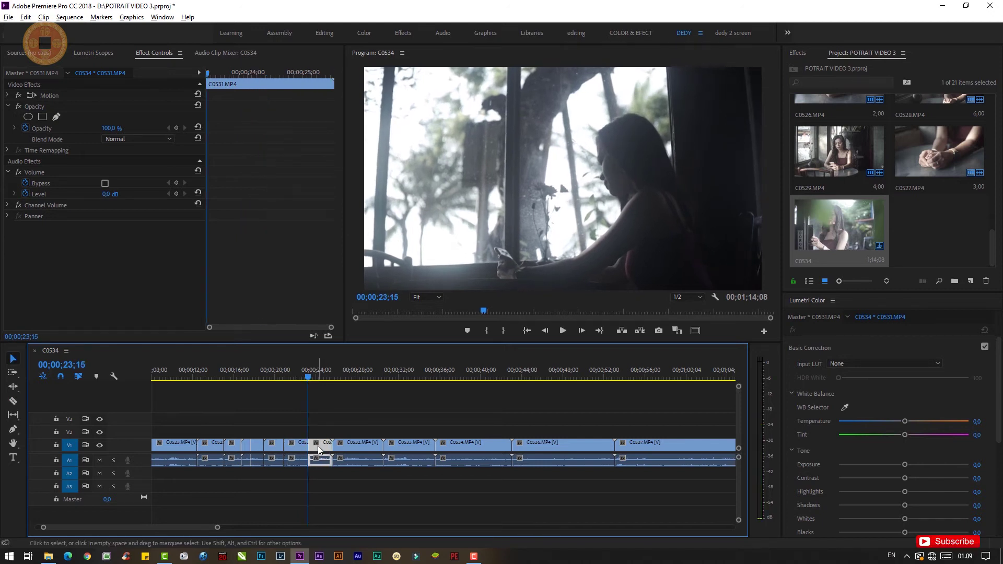
{"action": "key", "text": "shift+Delete"}
{"action": "key", "text": "space"}
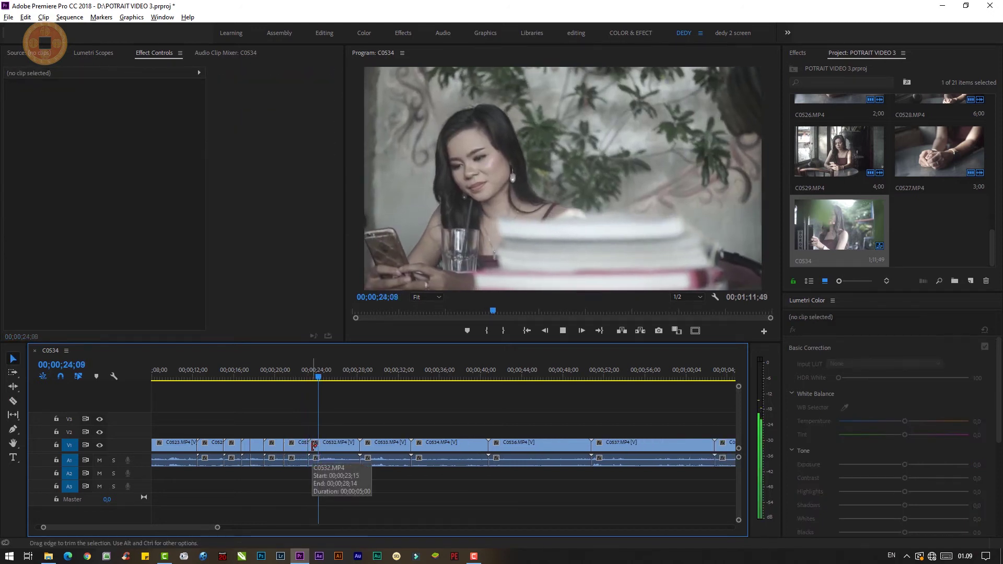
{"action": "key", "text": "space"}
Split C0532 at 24;56 and delete its tail, closing the gap to C0533
{"action": "left_click", "coordinate": [315, 445]}
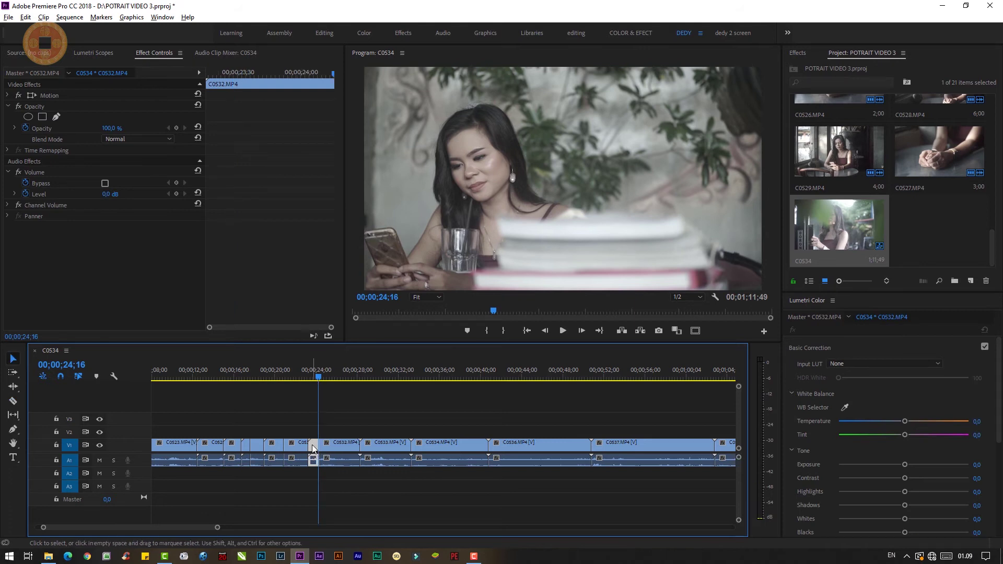
{"action": "left_click", "coordinate": [300, 371]}
{"action": "key", "text": "space"}
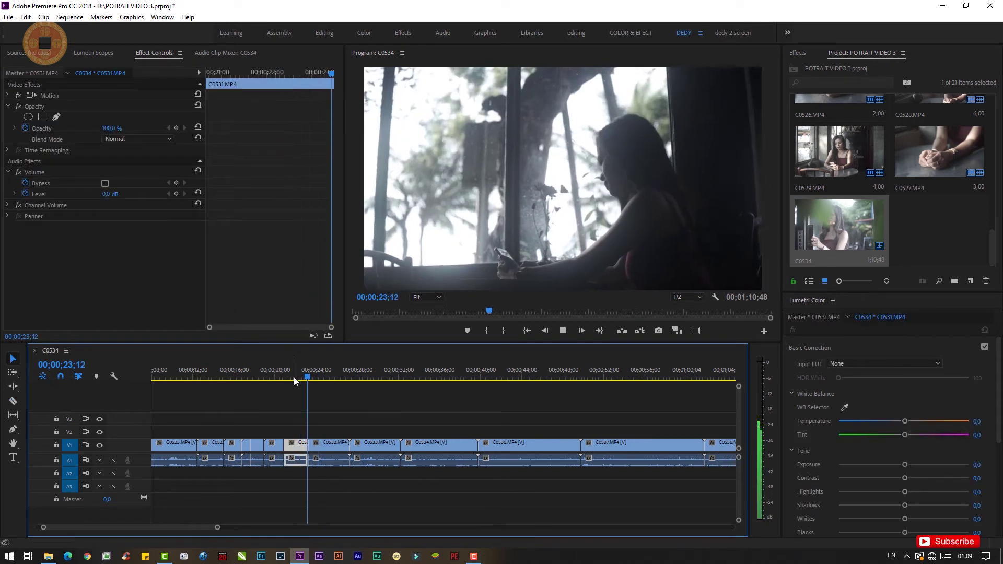
{"action": "key", "text": "space"}
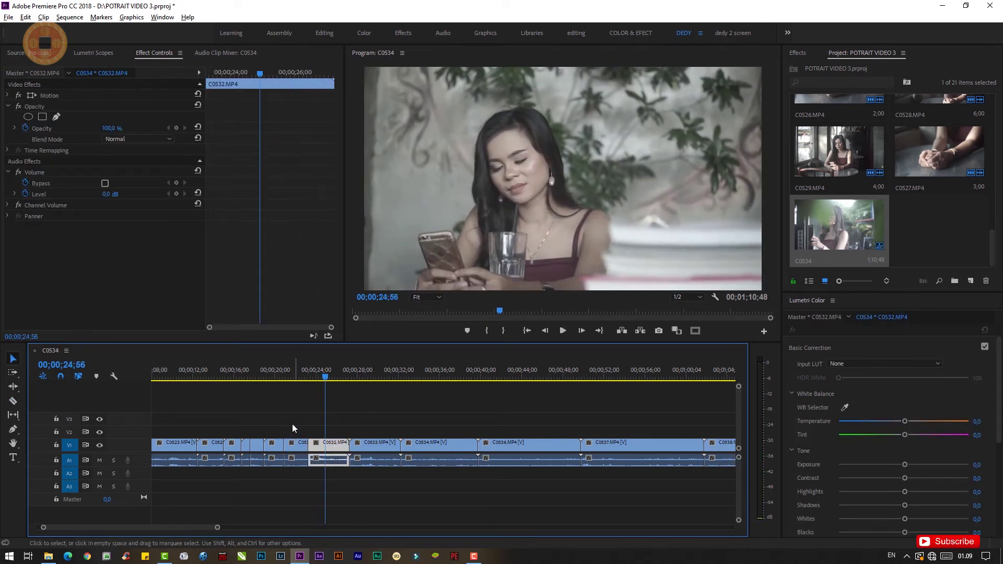
{"action": "key", "text": "c"}
{"action": "left_click", "coordinate": [334, 446]}
{"action": "key", "text": "v"}
{"action": "left_click", "coordinate": [337, 445]}
{"action": "key", "text": "Delete"}
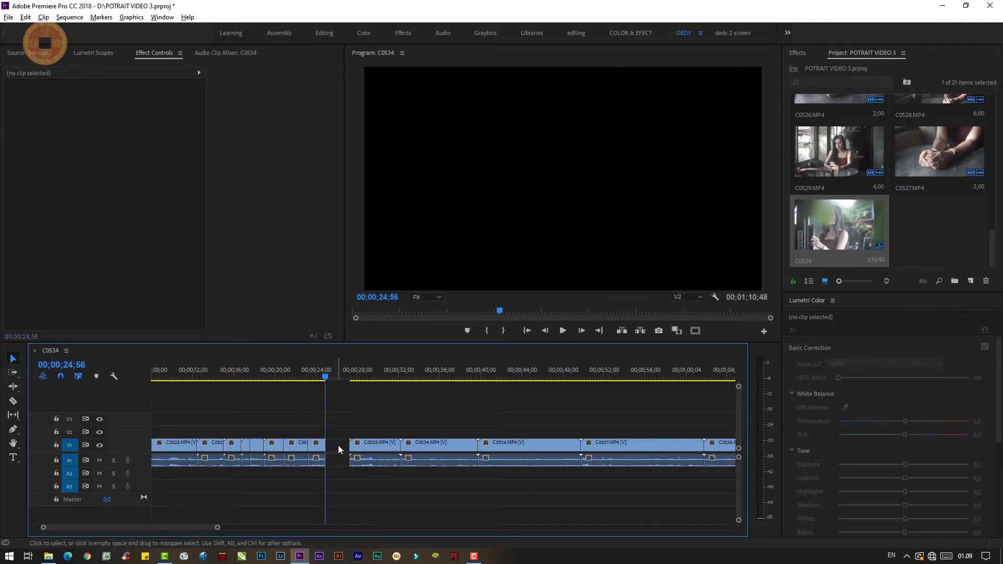
{"action": "left_click", "coordinate": [337, 445]}
{"action": "key", "text": "Delete"}
{"action": "key", "text": "space"}
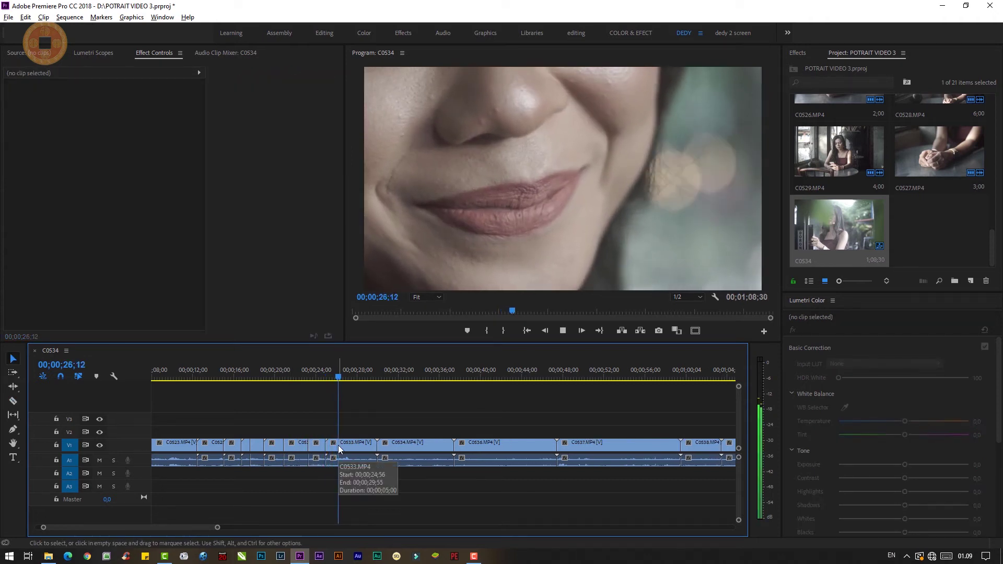
Split C0533 at 26;09 and ripple-delete the unwanted piece
{"action": "key", "text": "space"}
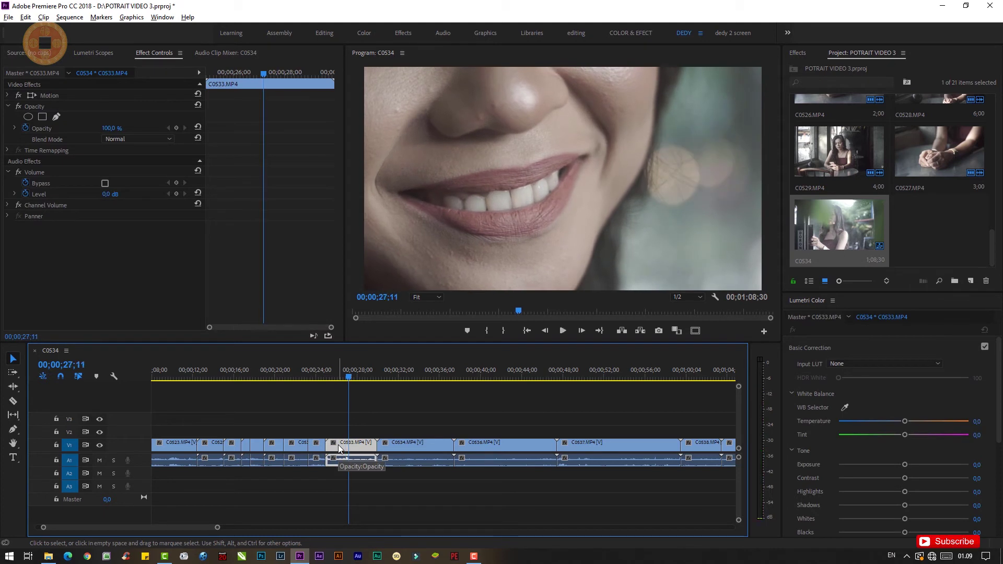
{"action": "left_click_drag", "start_coordinate": [350, 374], "coordinate": [339, 375]}
{"action": "key", "text": "c"}
{"action": "left_click", "coordinate": [339, 445]}
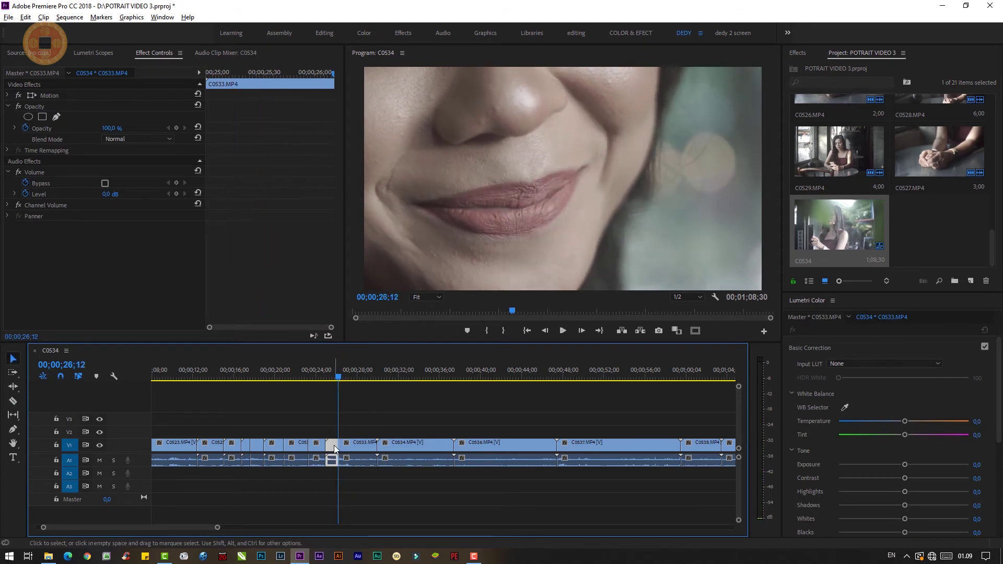
{"action": "key", "text": "shift+Delete"}
{"action": "left_click", "coordinate": [321, 375]}
{"action": "key", "text": "space"}
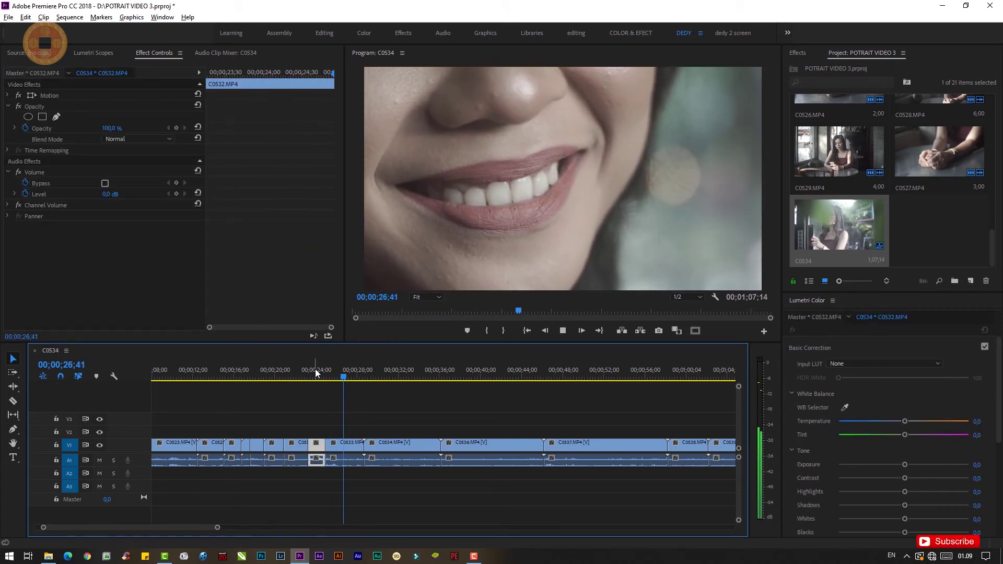
{"action": "key", "text": "space"}
Split C0533 again, ripple-delete its right-hand piece, and review the edit
{"action": "left_click", "coordinate": [343, 445]}
{"action": "key", "text": "v"}
{"action": "left_click", "coordinate": [353, 452]}
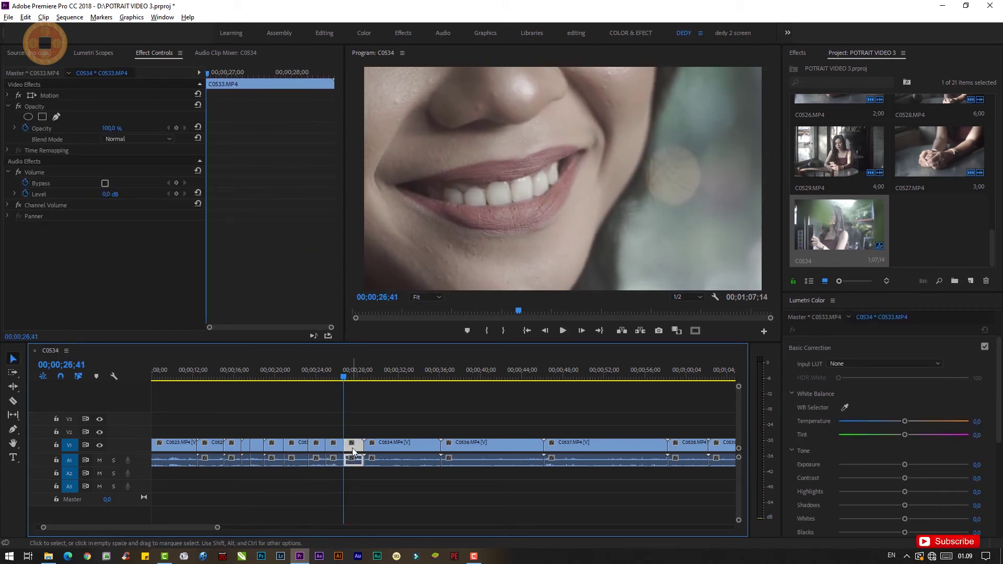
{"action": "key", "text": "shift+Delete"}
{"action": "left_click", "coordinate": [340, 375]}
{"action": "key", "text": "space"}
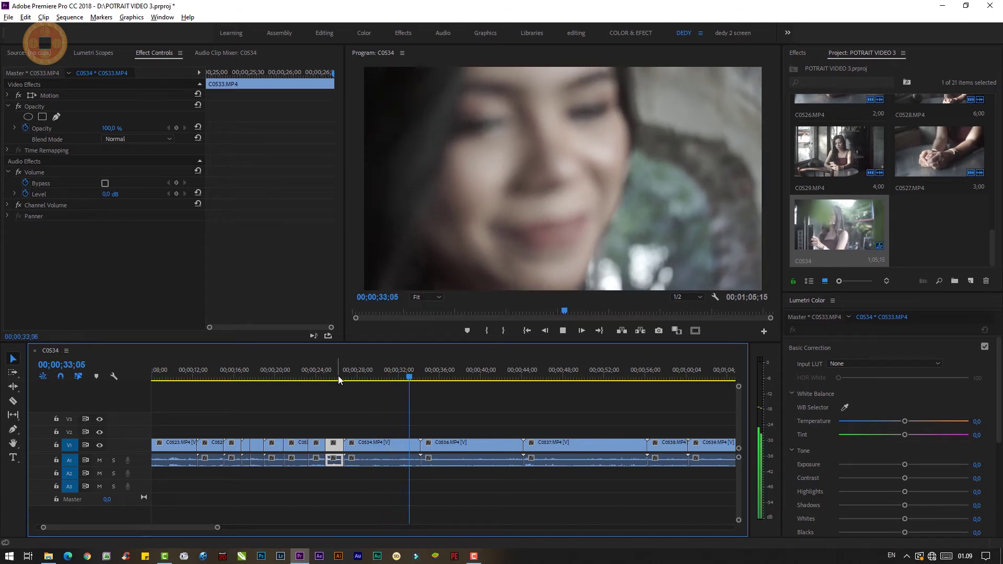
Delete clip C0534 from the sequence and close the gap
{"action": "left_click", "coordinate": [365, 445]}
{"action": "key", "text": "Delete"}
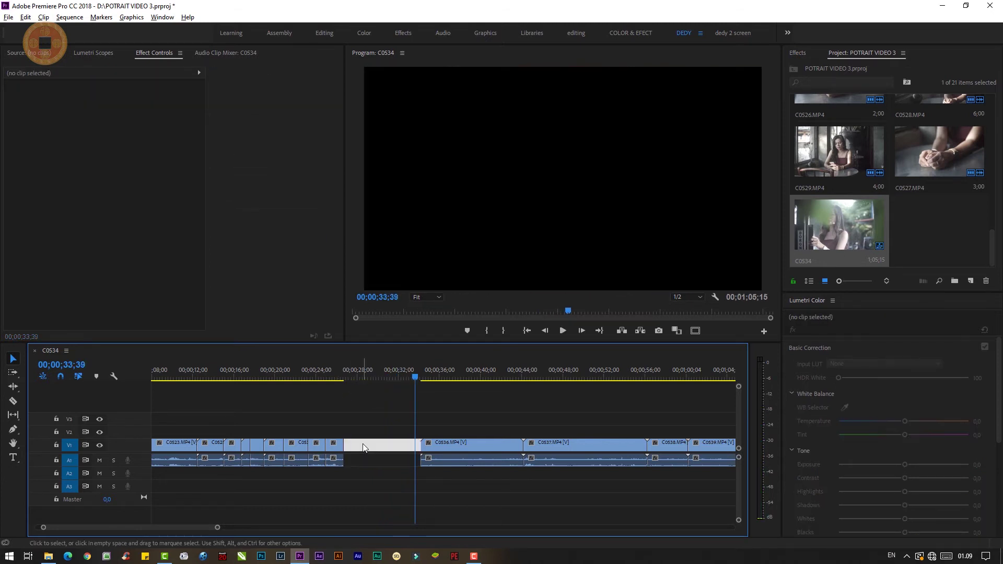
{"action": "key", "text": "Delete"}
{"action": "left_click", "coordinate": [337, 369]}
{"action": "key", "text": "space"}
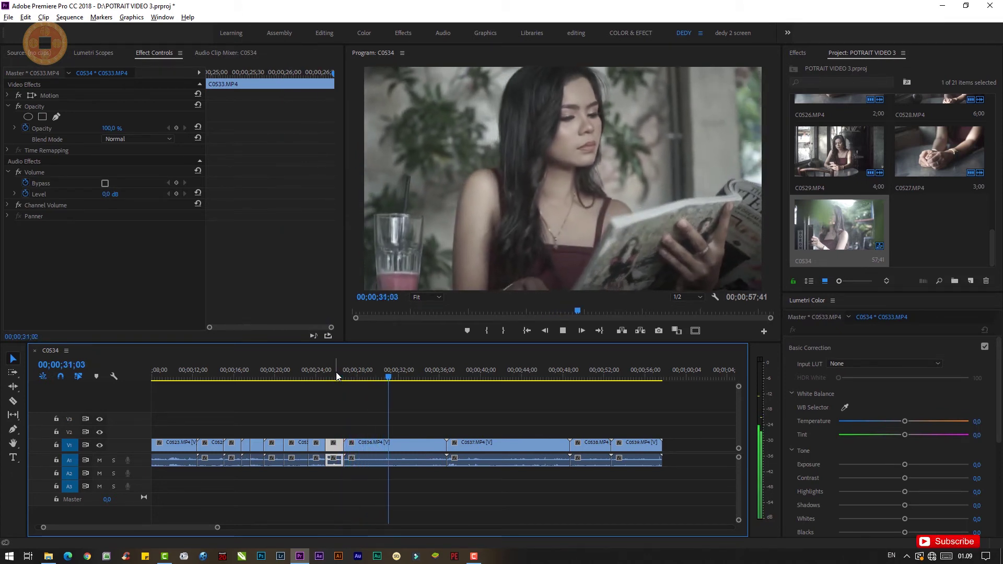
{"action": "key", "text": "space"}
Split C0536 at the playhead and delete its tail, closing the gap
{"action": "key", "text": "ctrl+k"}
{"action": "left_click", "coordinate": [409, 447]}
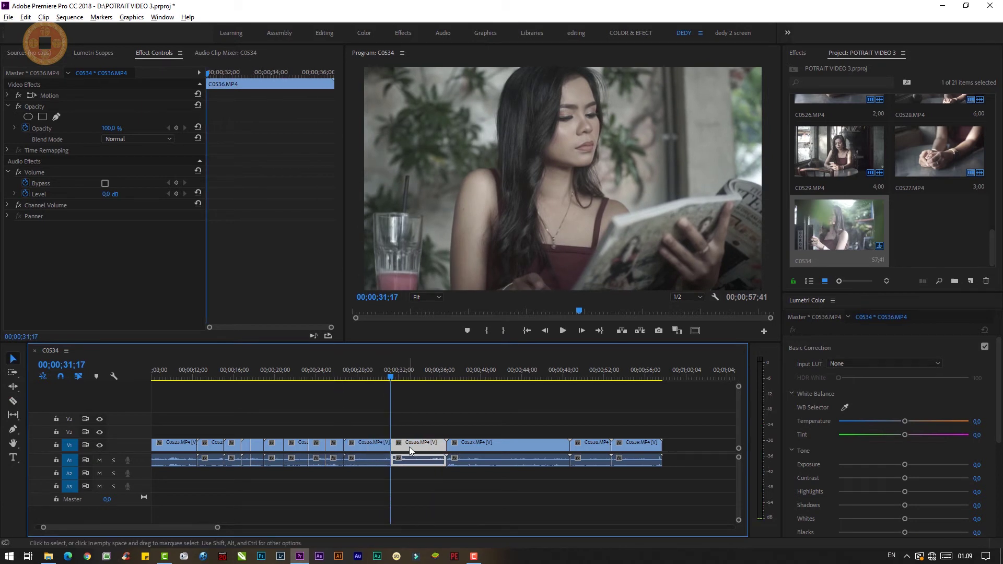
{"action": "key", "text": "Delete"}
{"action": "left_click", "coordinate": [409, 447]}
{"action": "key", "text": "Delete"}
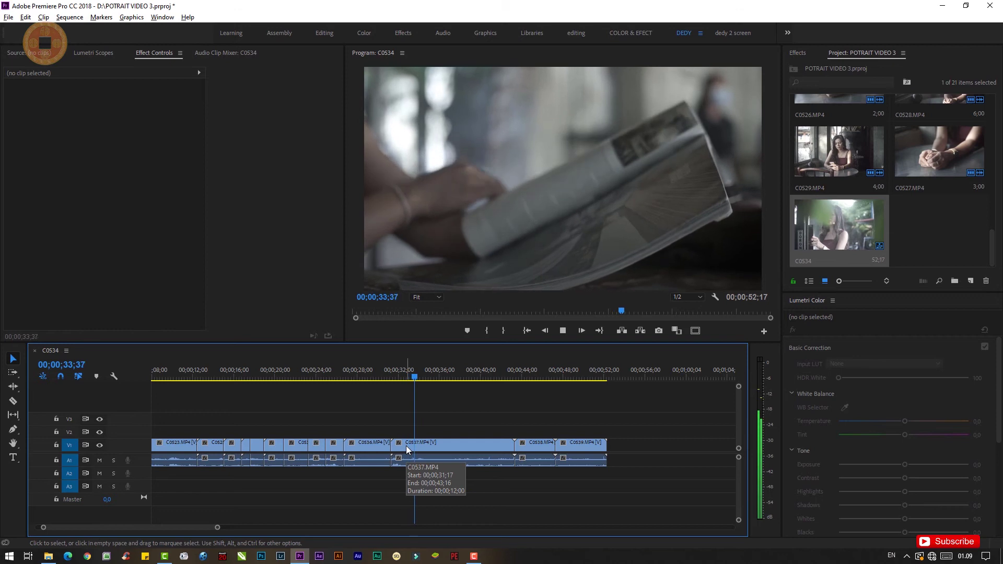
Split C0537 where it should end and delete the unwanted end
{"action": "key", "text": "space"}
{"action": "key", "text": "ctrl+k"}
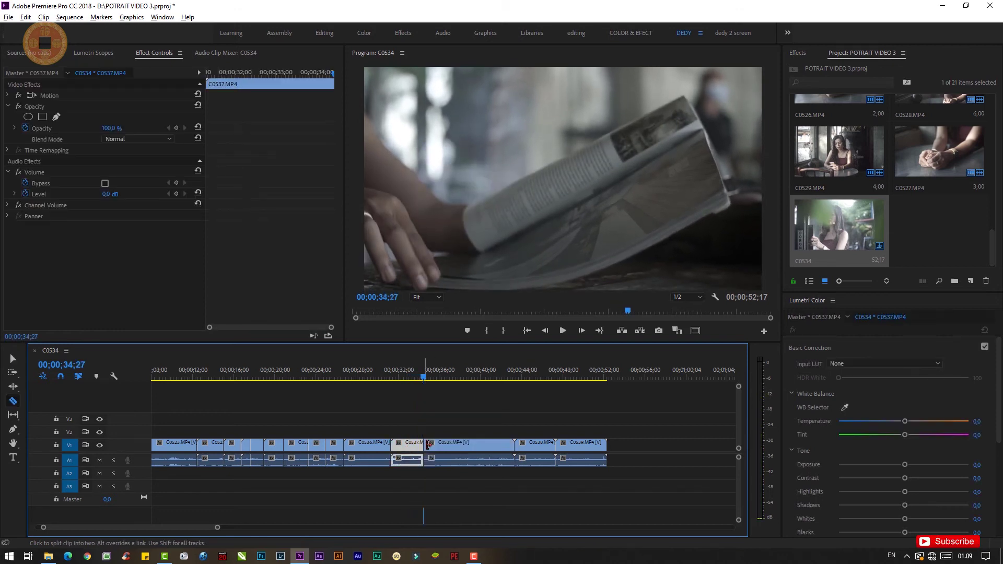
{"action": "left_click", "coordinate": [436, 447]}
{"action": "key", "text": "Delete"}
{"action": "left_click", "coordinate": [431, 445]}
{"action": "key", "text": "Delete"}
Split C0538 at 36;47, then ripple-delete C0538 from the sequence
{"action": "key", "text": "space"}
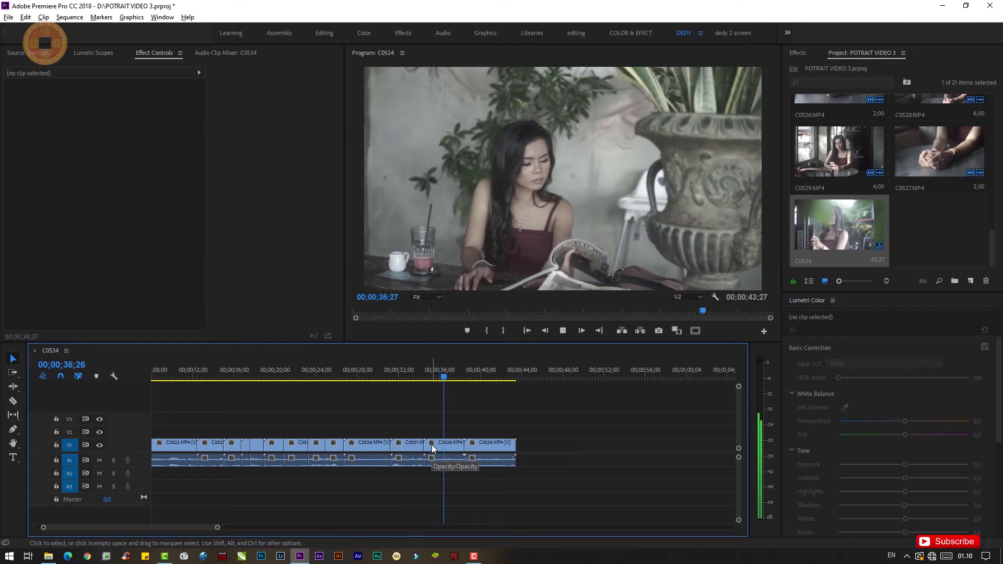
{"action": "key", "text": "space"}
{"action": "left_click", "coordinate": [432, 445]}
{"action": "key", "text": "ctrl+k"}
{"action": "left_click", "coordinate": [455, 448]}
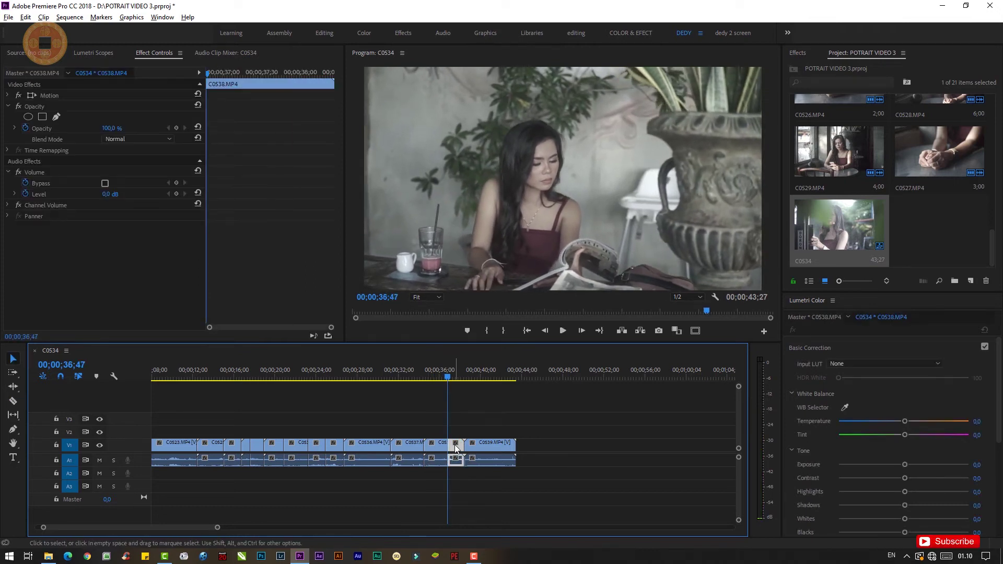
{"action": "key", "text": "shift+Delete"}
{"action": "key", "text": "space"}
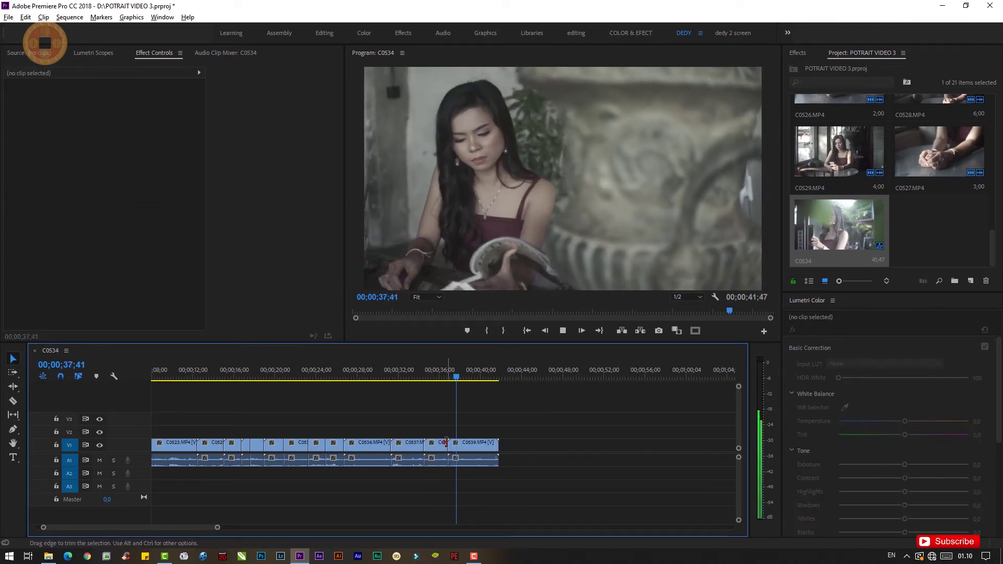
{"action": "left_click", "coordinate": [437, 447]}
{"action": "left_click", "coordinate": [436, 375]}
{"action": "key", "text": "space"}
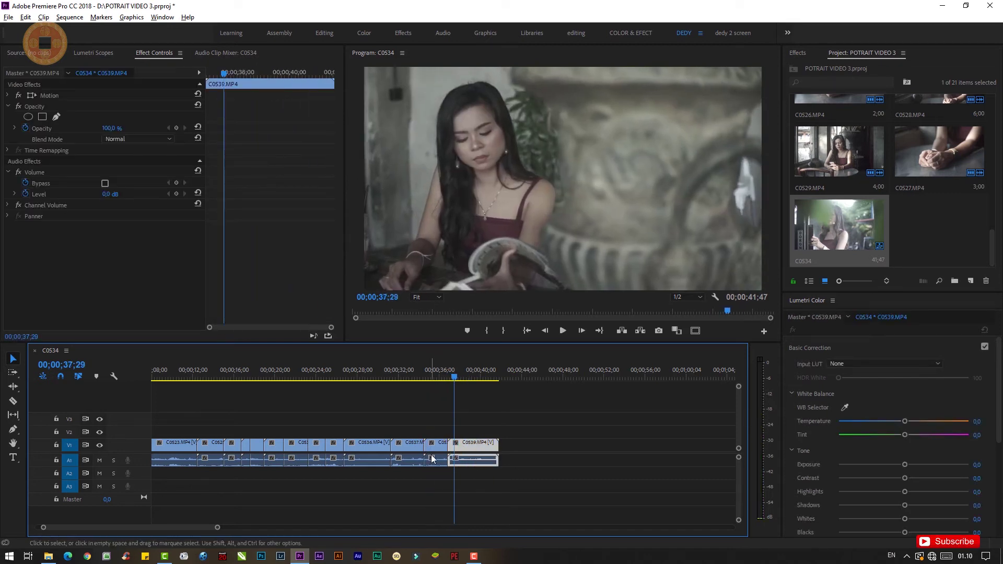
{"action": "key", "text": "shift+Delete"}
Delete the rest of C0539 after 36;42 and fit the sequence in view
{"action": "left_click", "coordinate": [412, 371]}
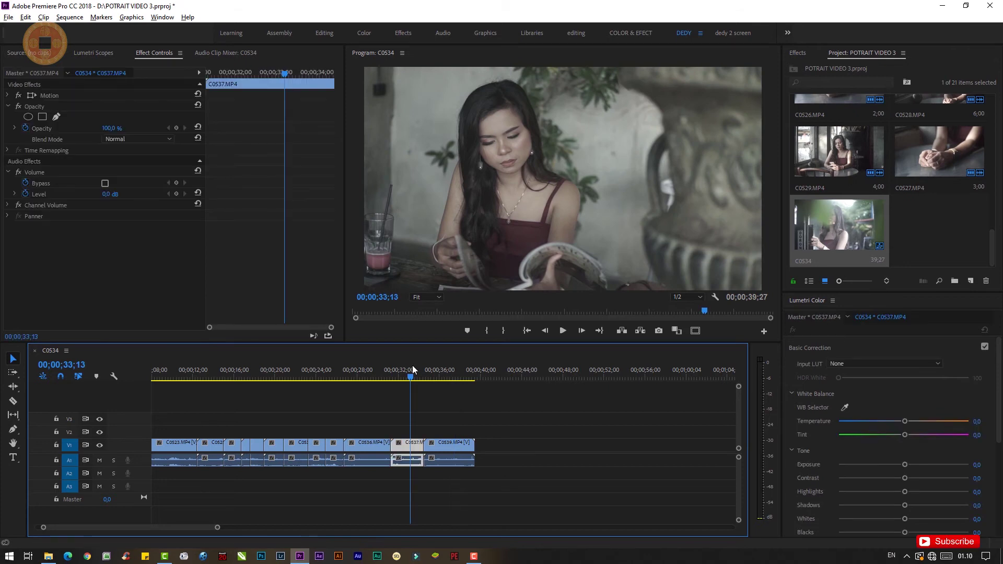
{"action": "key", "text": "space"}
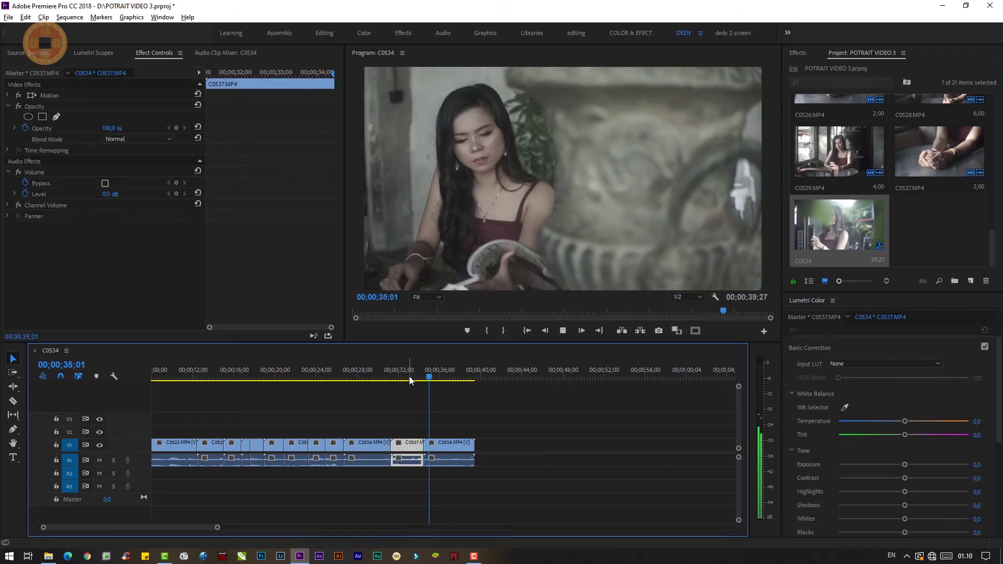
{"action": "key", "text": "space"}
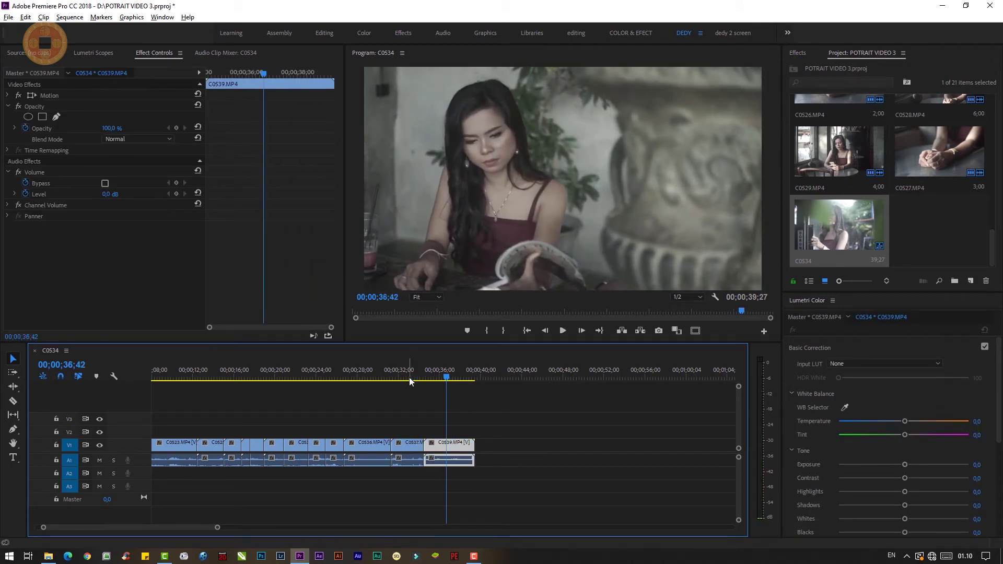
{"action": "left_click", "coordinate": [465, 450]}
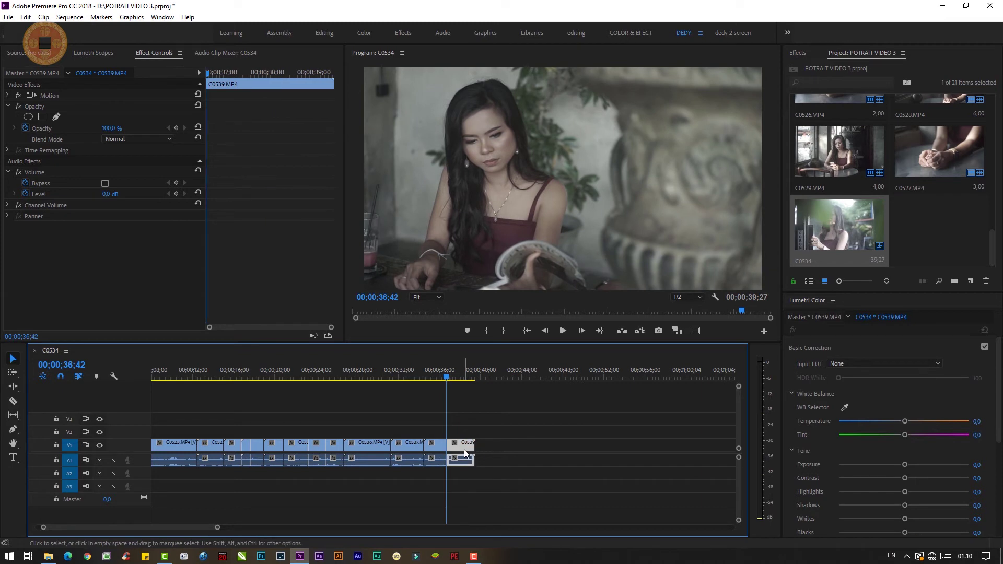
{"action": "key", "text": "Delete"}
{"action": "key", "text": "backslash"}
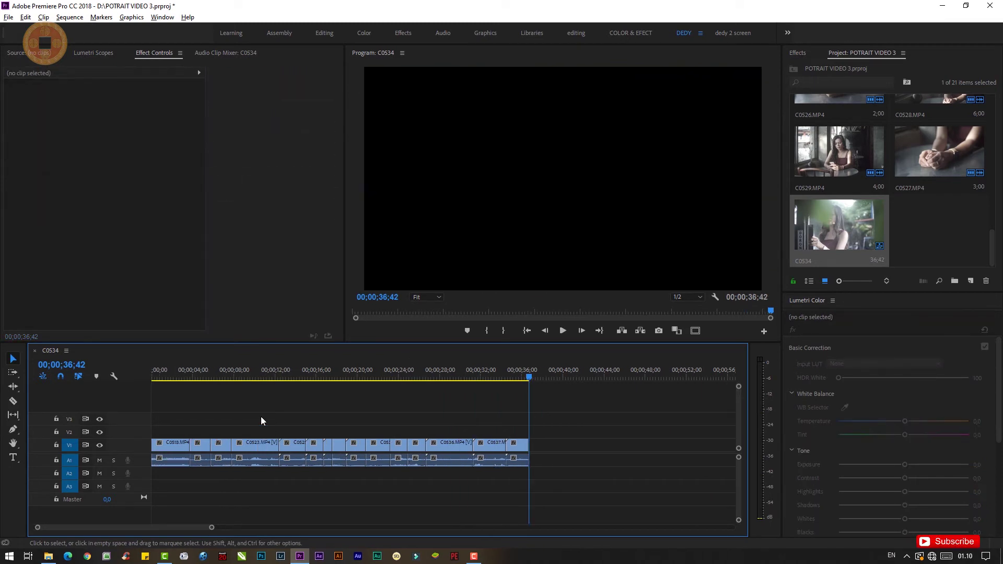
{"action": "left_click_drag", "start_coordinate": [239, 372], "coordinate": [126, 394]}
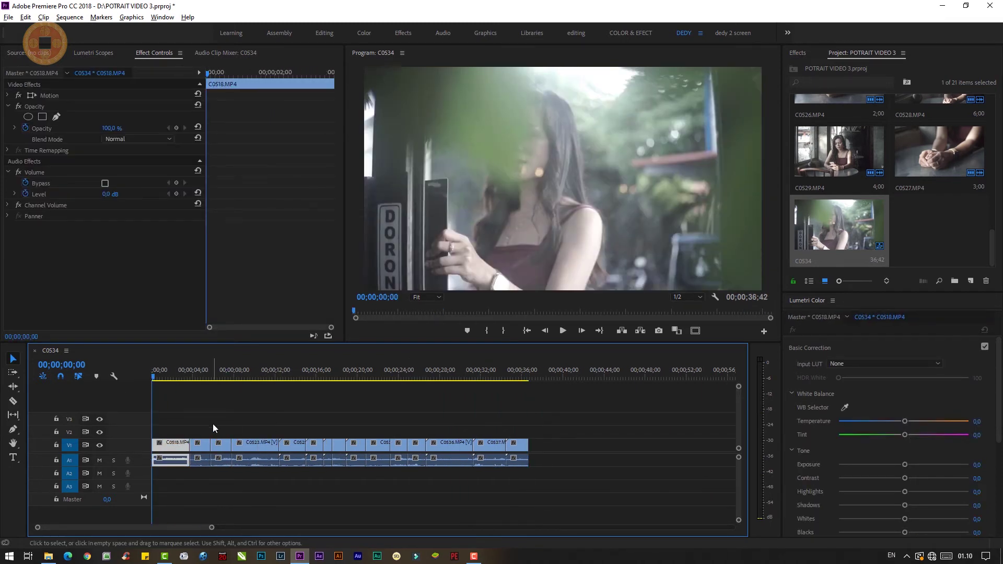
{"action": "key", "text": "space"}
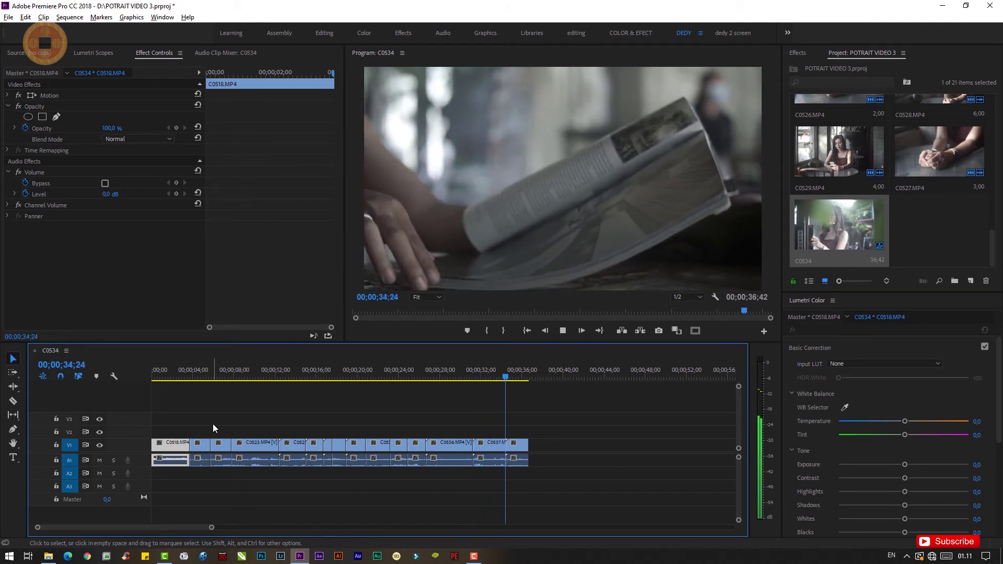
{"action": "key", "text": "space"}
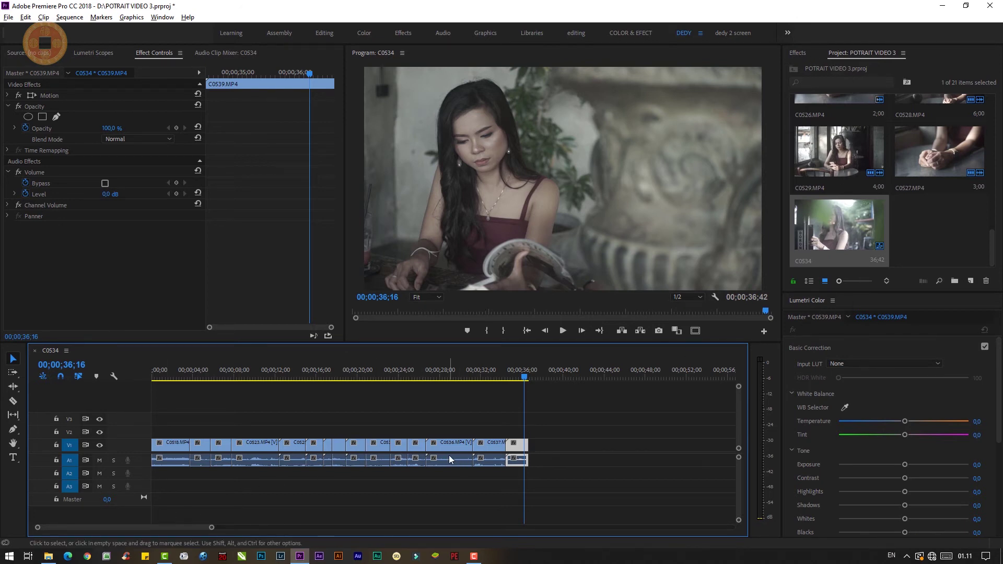
{"action": "key", "text": "Up"}
Park the playhead at 03;12 in C0518, zoom the timeline in, and bring up the Effects panel
{"action": "left_click", "coordinate": [184, 372]}
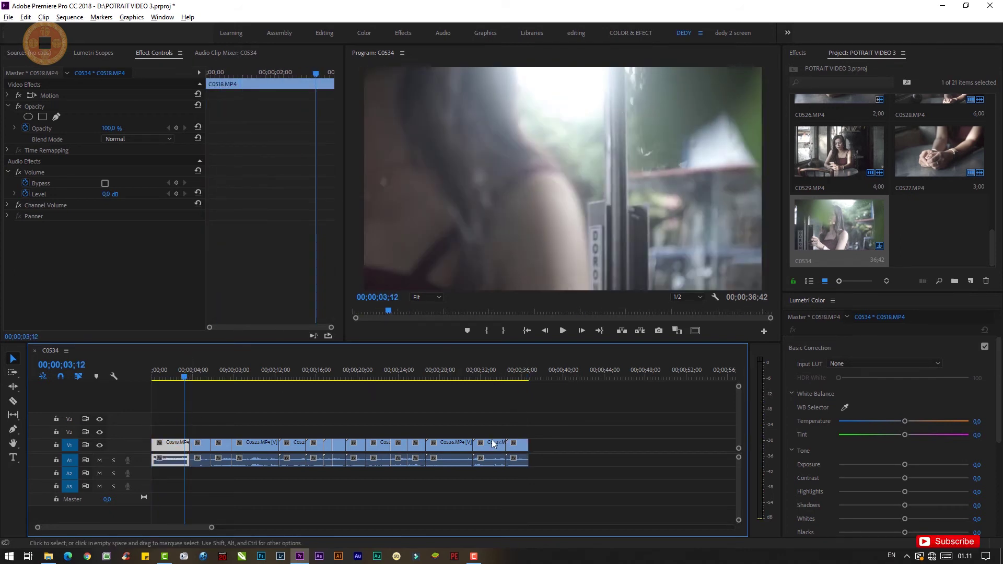
{"action": "scroll", "coordinate": [178, 457], "scroll_direction": "up", "scroll_amount": 5}
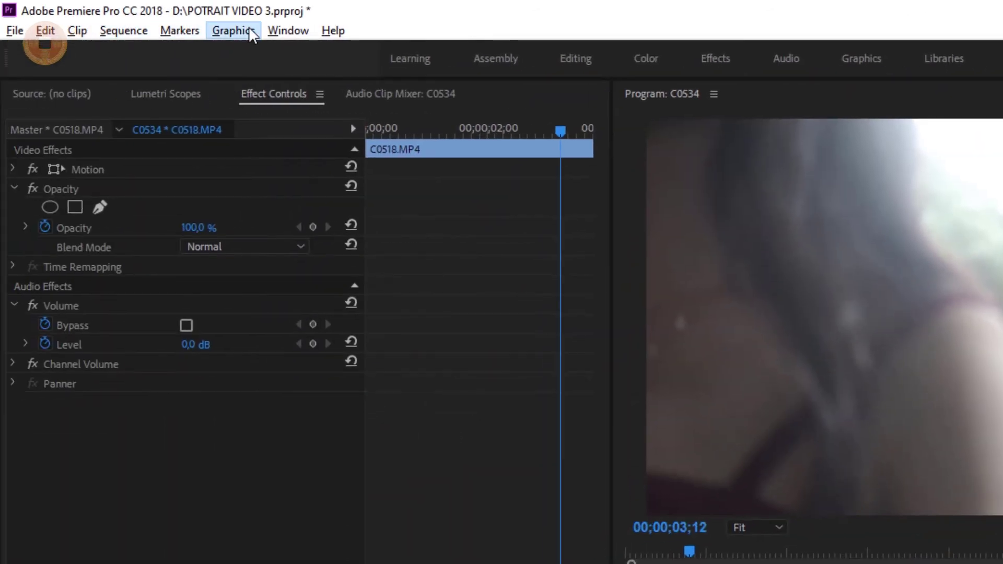
{"action": "left_click", "coordinate": [234, 30]}
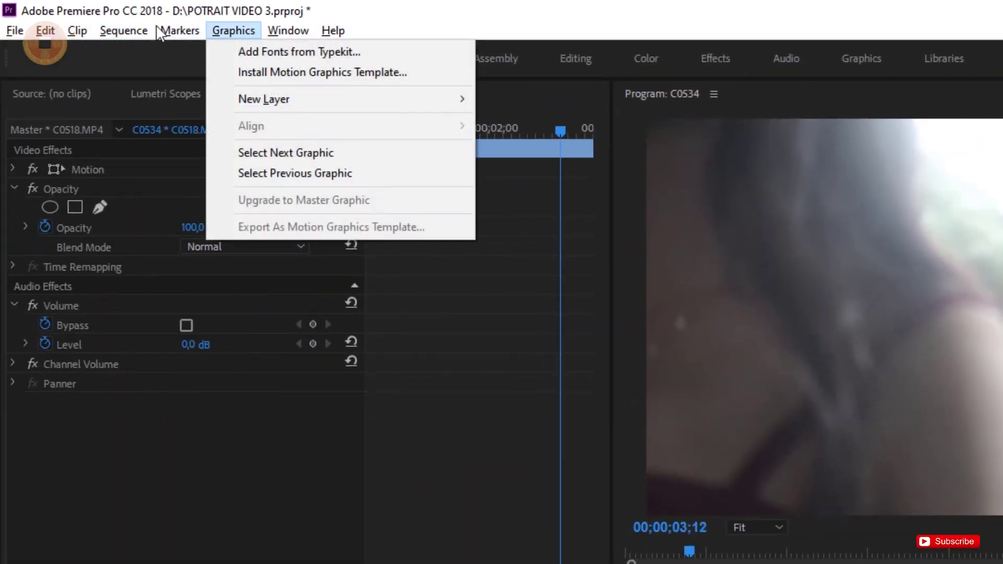
{"action": "mouse_move", "coordinate": [279, 38]}
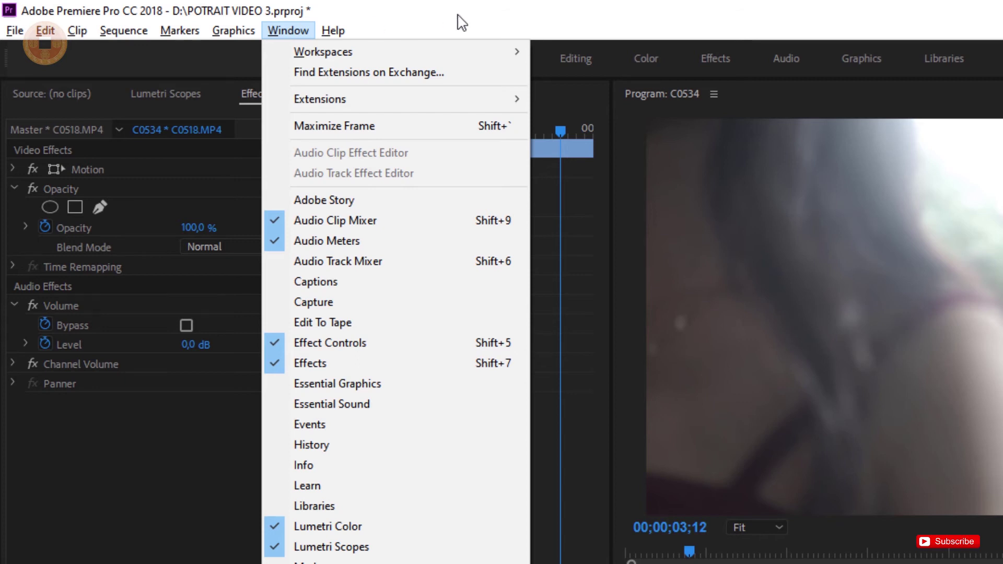
{"action": "key", "text": "Escape"}
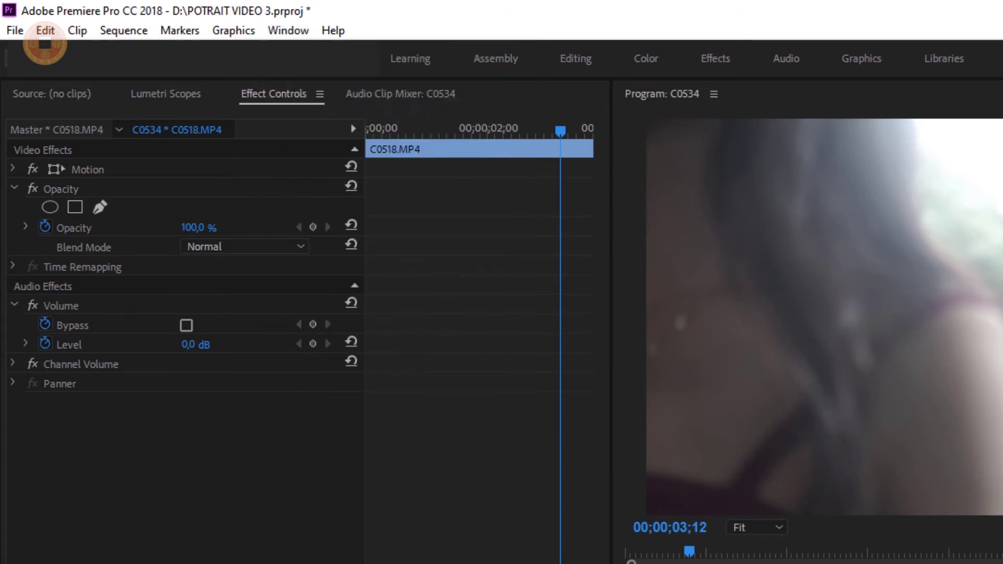
{"action": "left_click", "coordinate": [289, 32]}
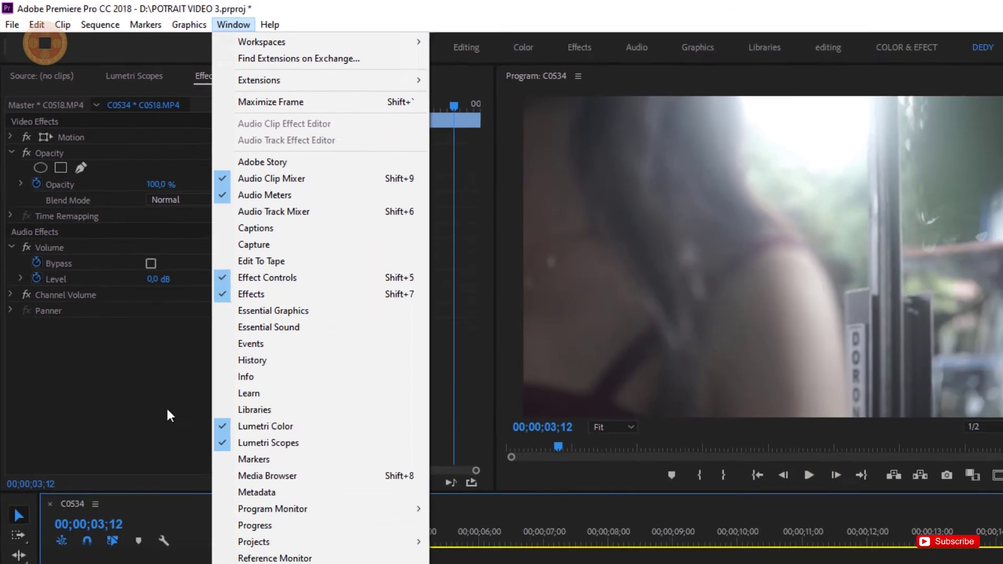
{"action": "left_click", "coordinate": [407, 375]}
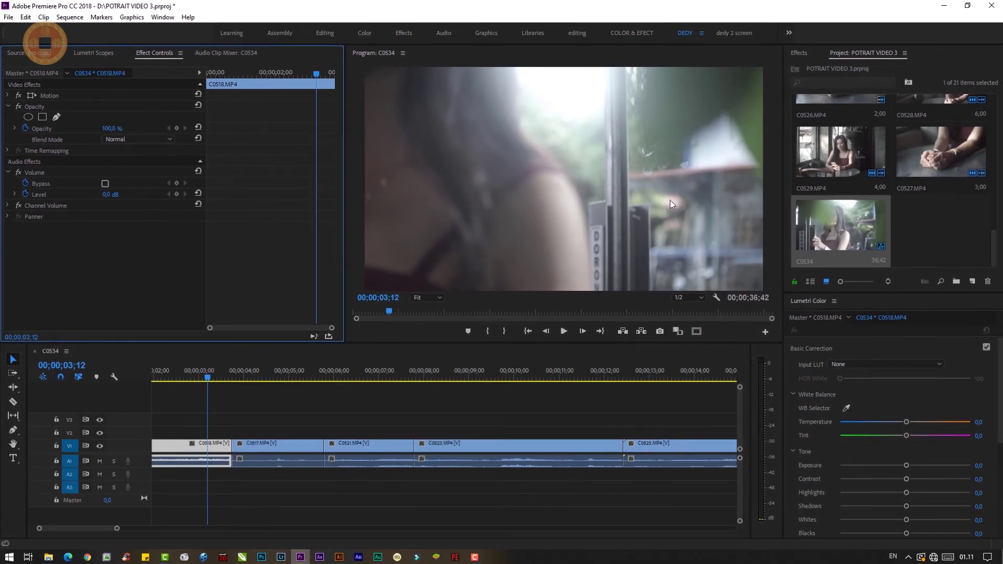
Drag Cross Dissolve from Video Transitions > Dissolve onto the C0518/C0517 cut
{"action": "left_click", "coordinate": [797, 53]}
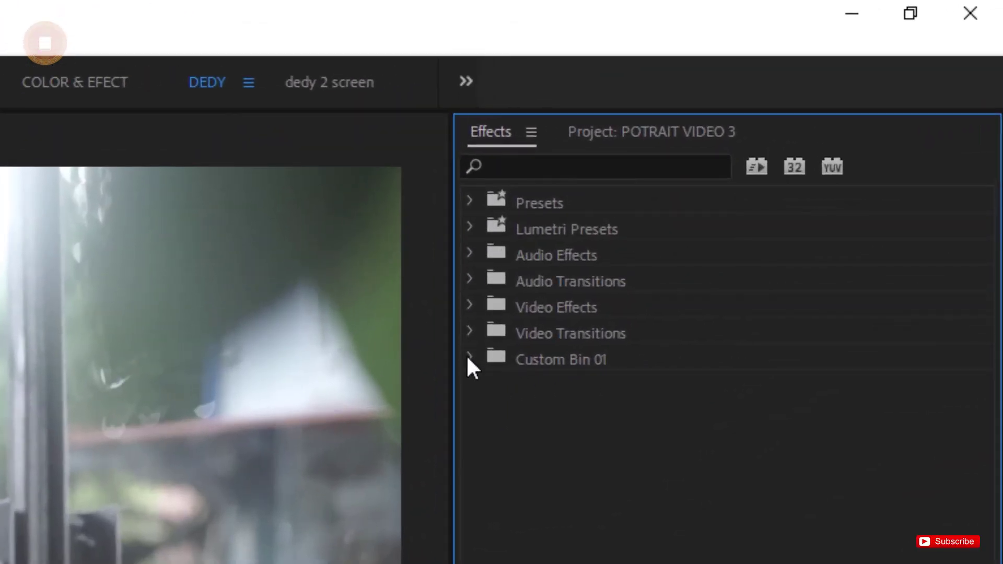
{"action": "left_click", "coordinate": [471, 333]}
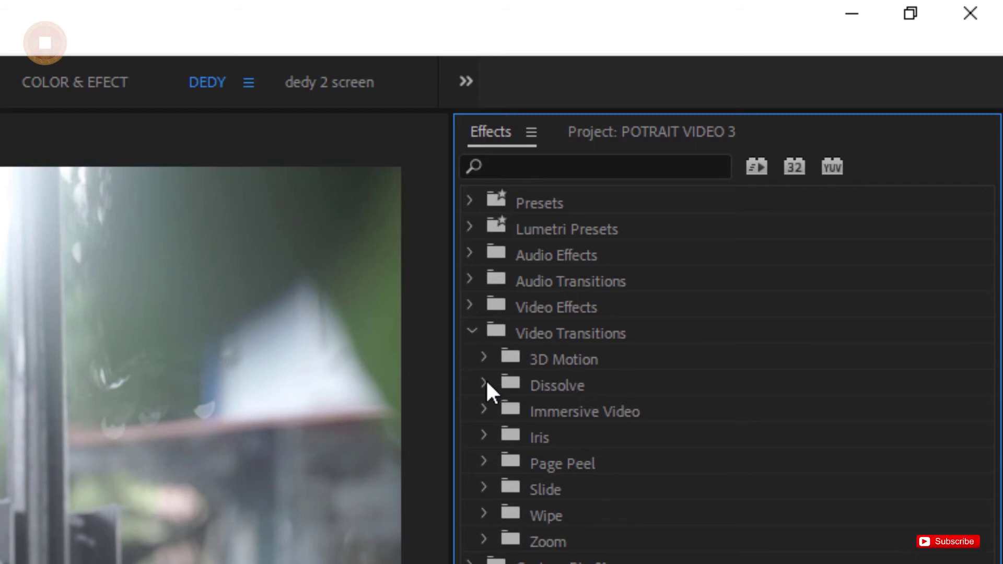
{"action": "left_click", "coordinate": [486, 384]}
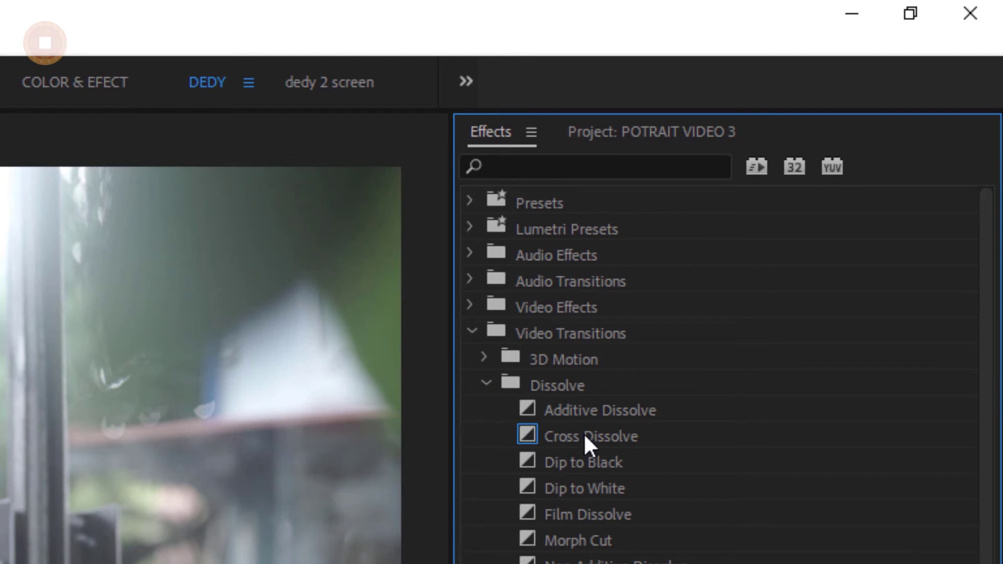
{"action": "left_click_drag", "start_coordinate": [575, 435], "coordinate": [232, 457]}
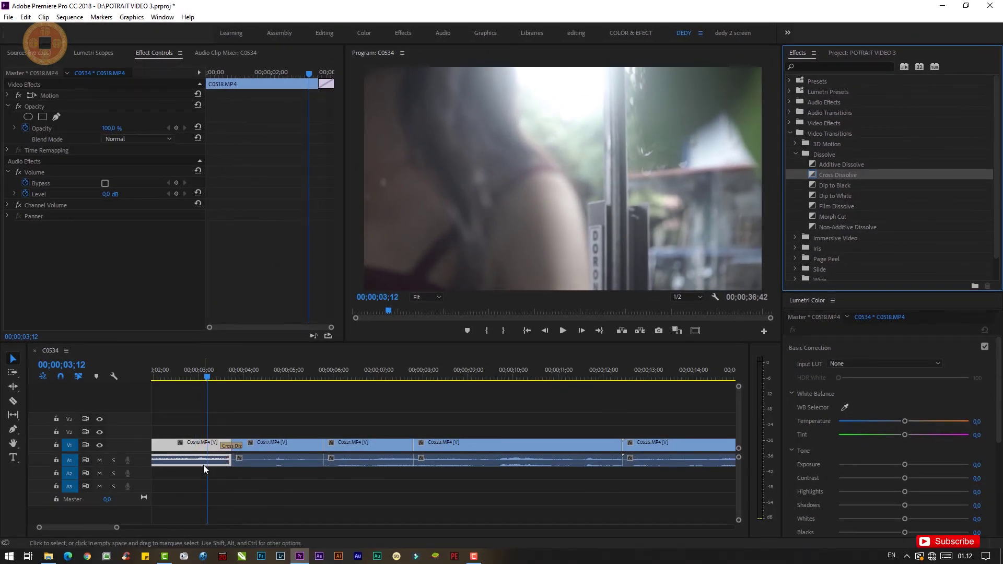
Preview the new dissolve from about 03;27, playing it through twice
{"action": "key", "text": "space"}
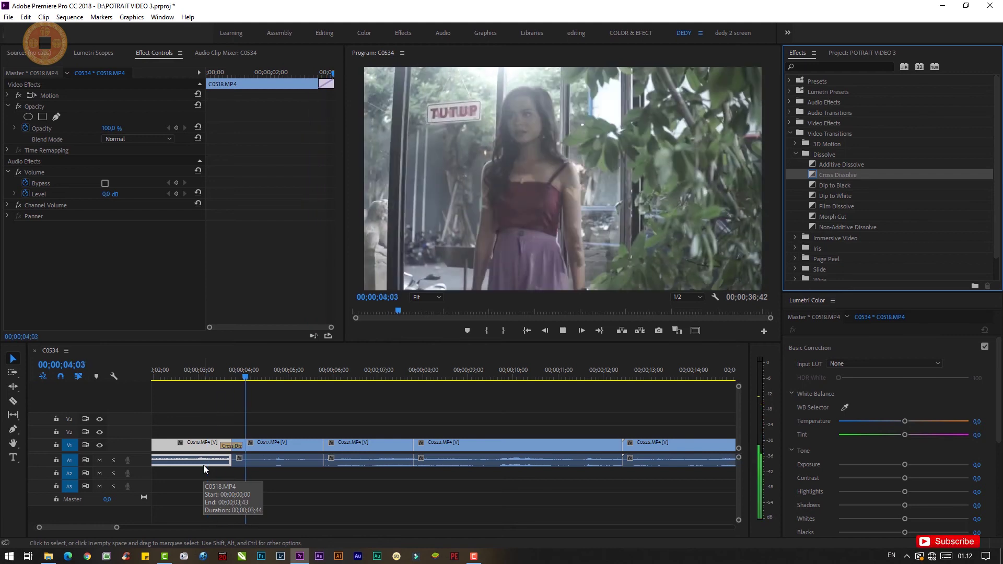
{"action": "left_click", "coordinate": [220, 373]}
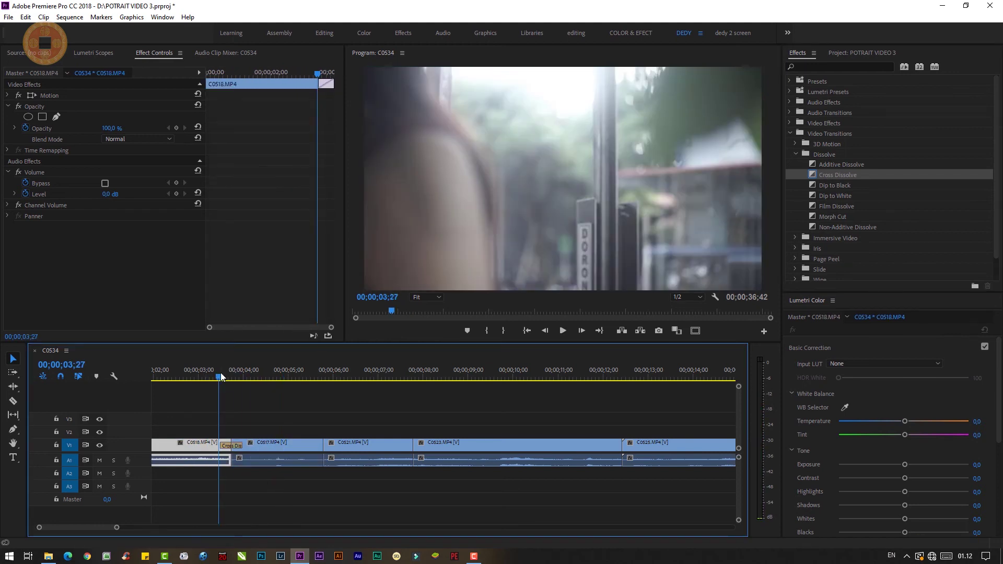
{"action": "left_click_drag", "start_coordinate": [220, 377], "coordinate": [222, 378]}
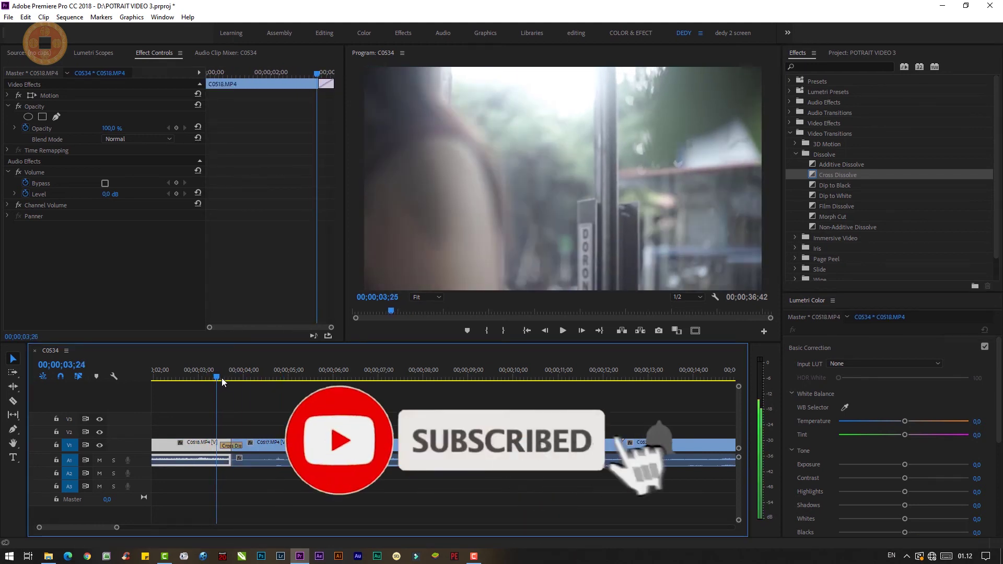
{"action": "key", "text": "space"}
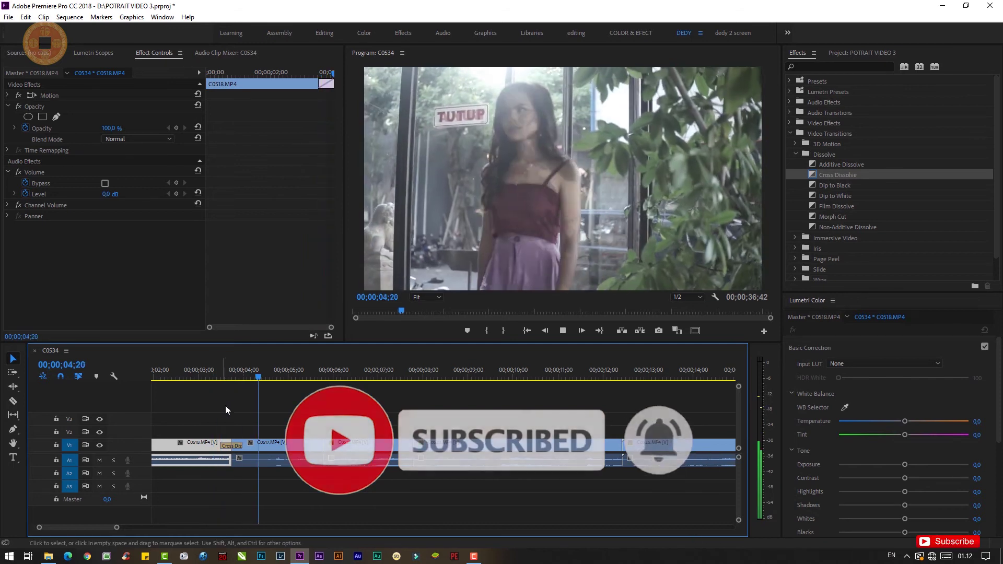
{"action": "key", "text": "space"}
Select the Cross Dissolve and drag its edge to lengthen it to about one second
{"action": "left_click", "coordinate": [231, 446]}
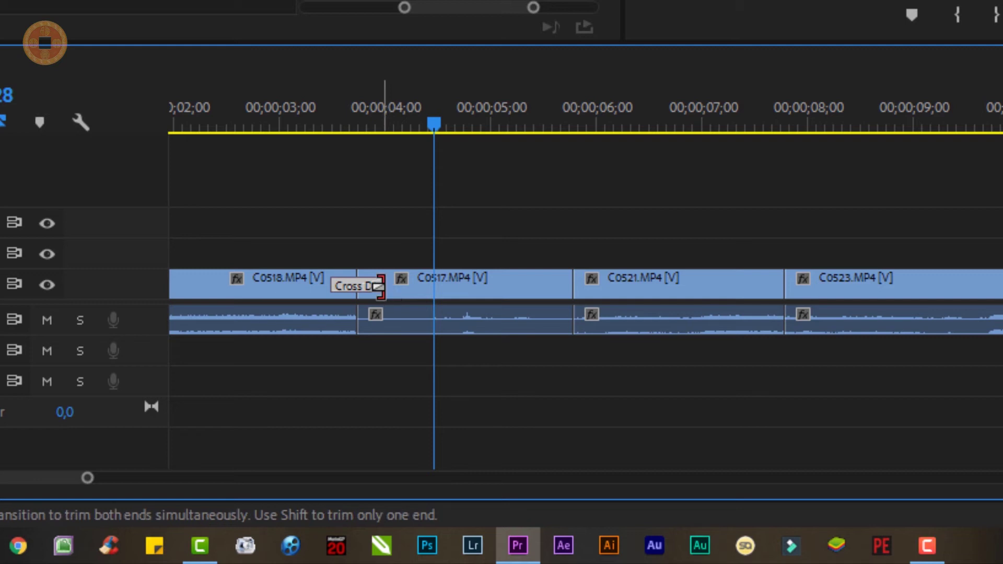
{"action": "left_click_drag", "start_coordinate": [380, 287], "coordinate": [407, 287]}
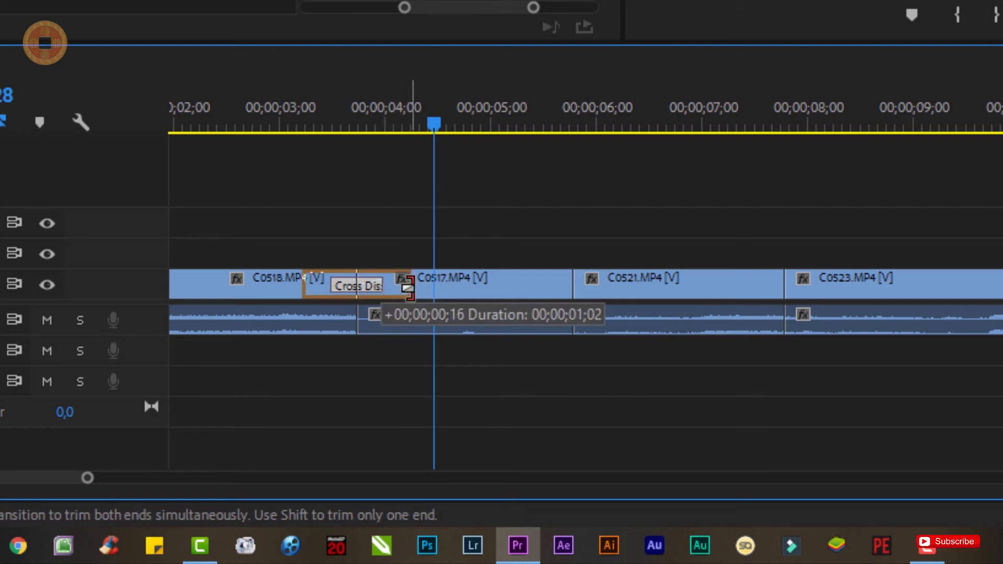
{"action": "left_click_drag", "start_coordinate": [407, 287], "coordinate": [424, 287]}
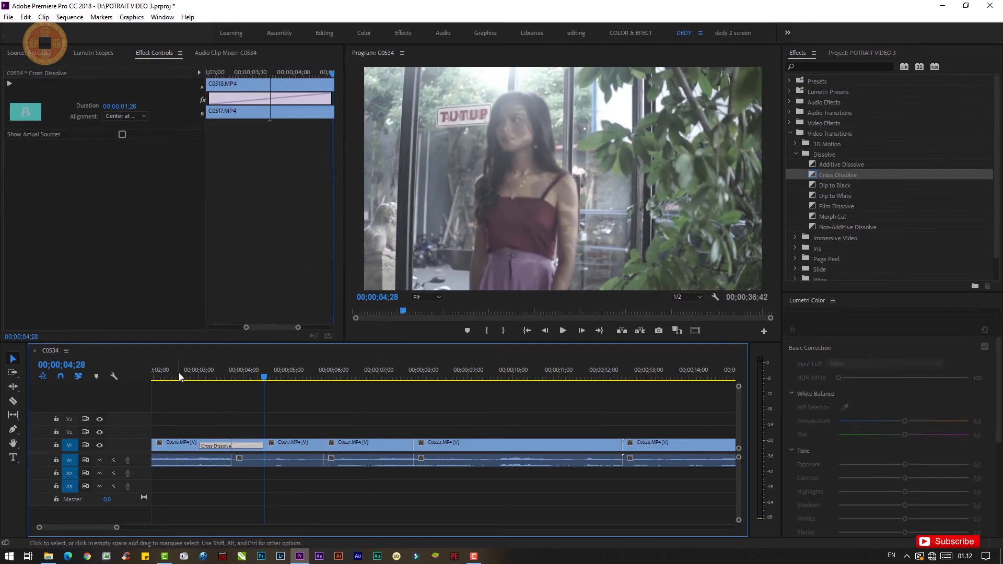
Play the sequence from just before the dissolve to review the longer transition
{"action": "left_click", "coordinate": [179, 375]}
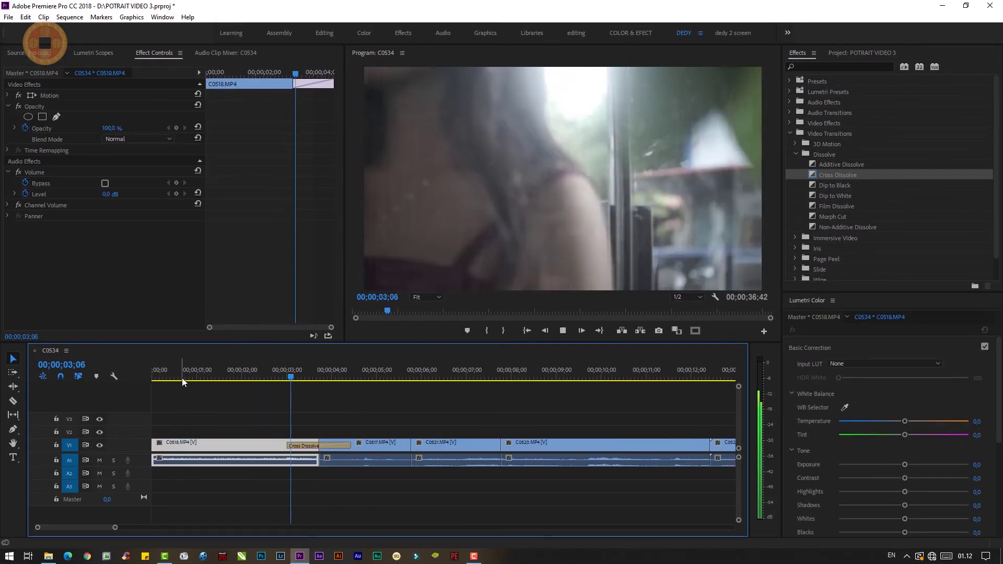
{"action": "left_click", "coordinate": [271, 372]}
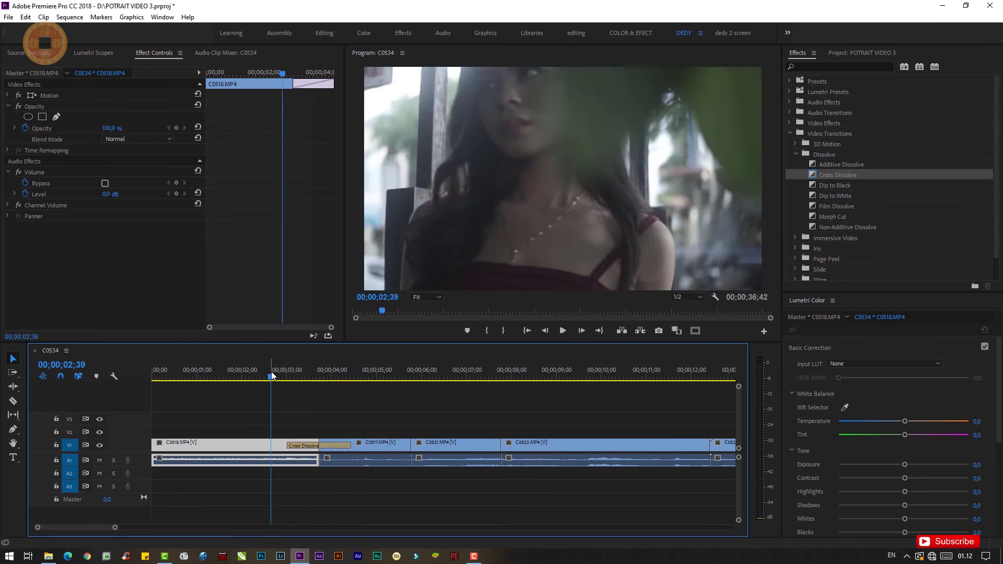
{"action": "key", "text": "space"}
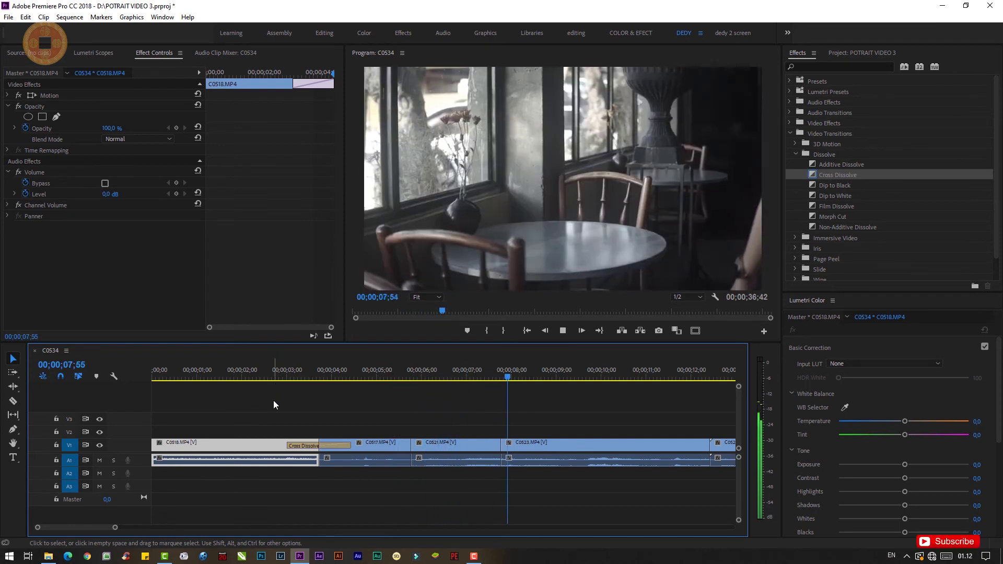
{"action": "key", "text": "space"}
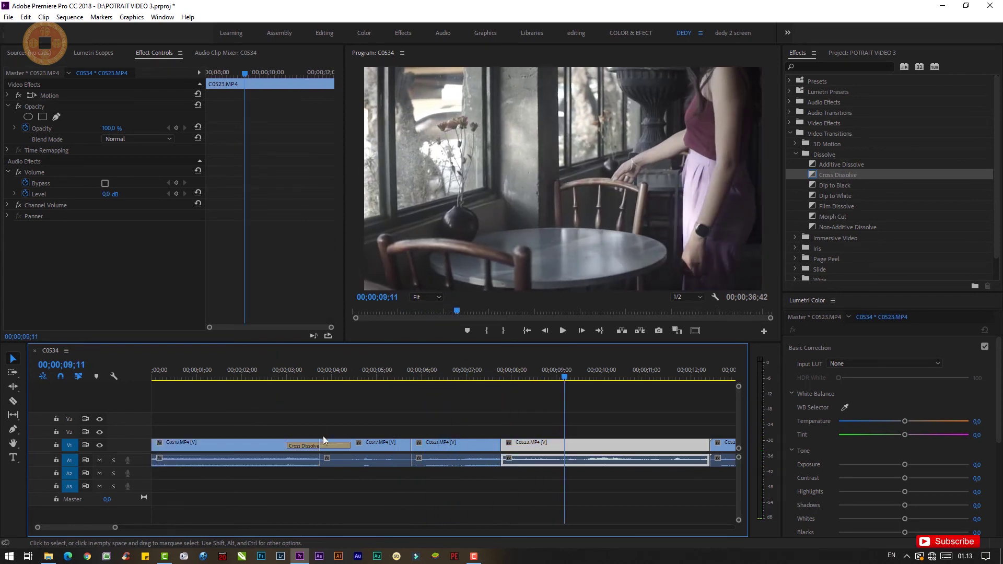
Collapse Dissolve and Video Transitions, zoom the timeline out twice, and pick the Type Tool
{"action": "left_click", "coordinate": [795, 154]}
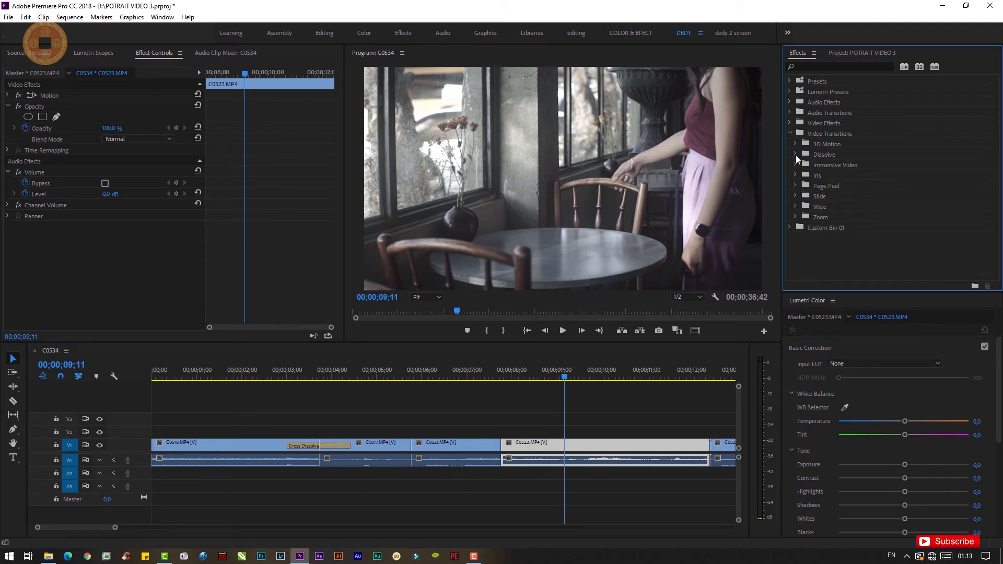
{"action": "left_click", "coordinate": [789, 133]}
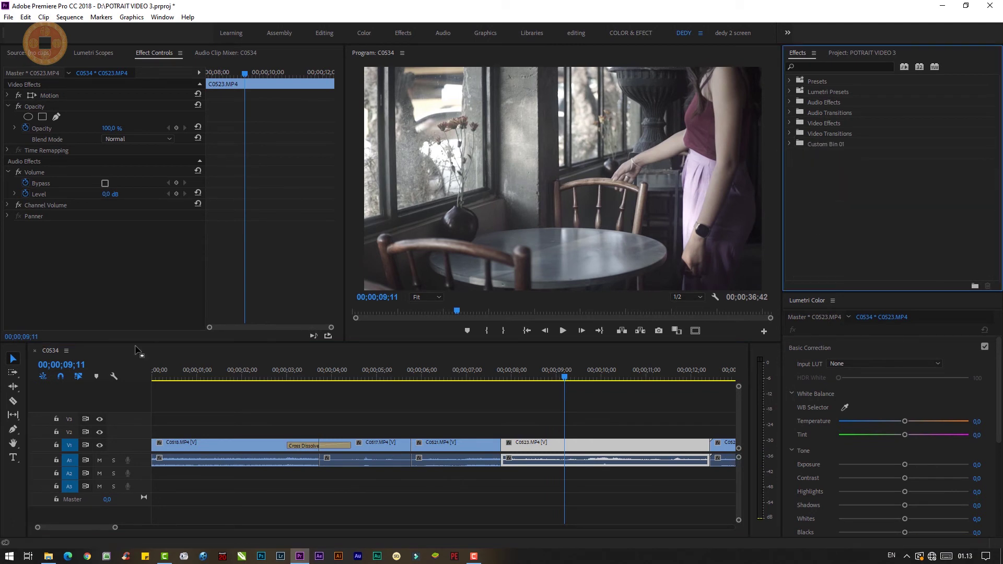
{"action": "key", "text": "minus"}
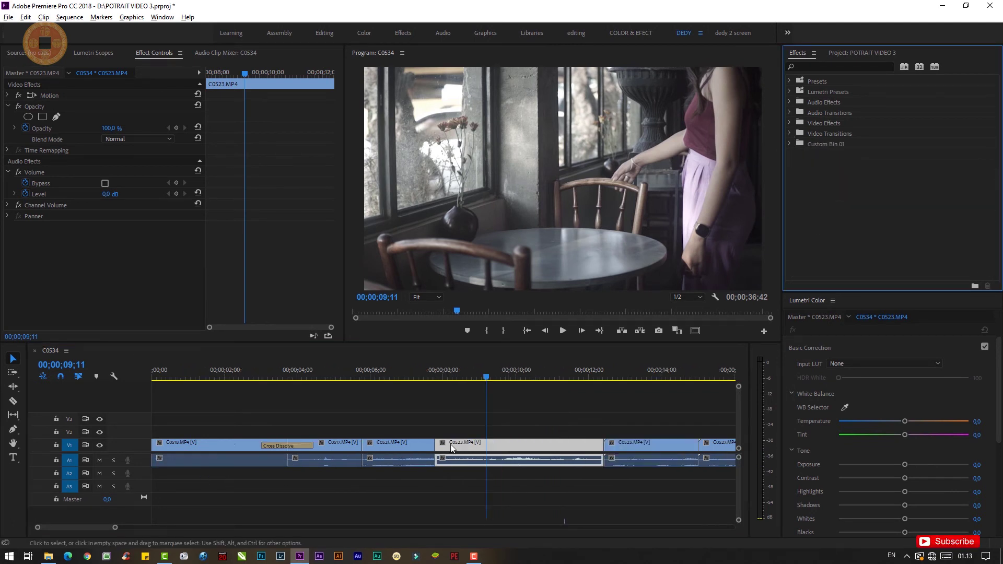
{"action": "key", "text": "minus"}
{"action": "key", "text": "minus"}
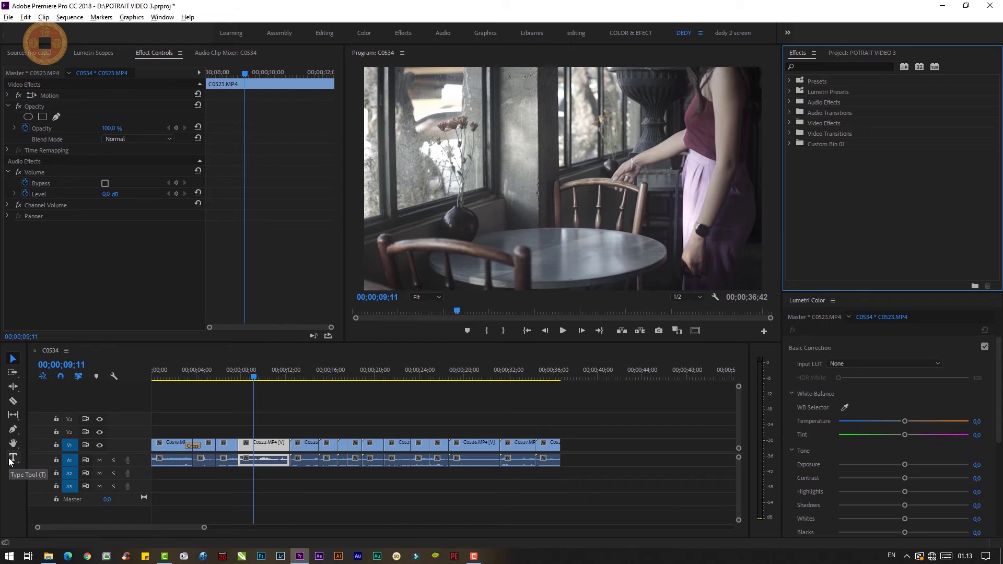
{"action": "left_click", "coordinate": [10, 460]}
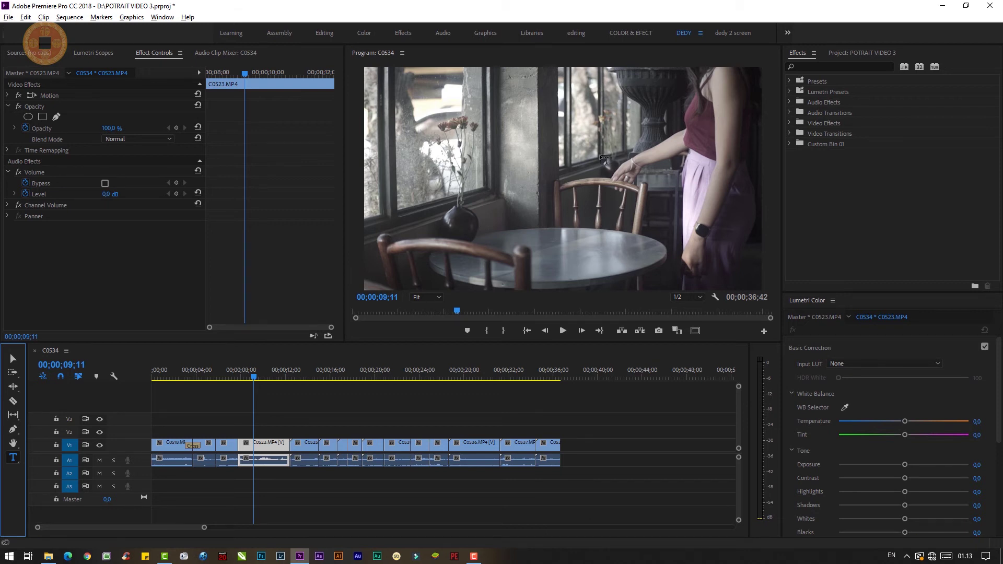
Type the person's name as a new title in the Program monitor and drag it toward the frame centre
{"action": "left_click", "coordinate": [507, 151]}
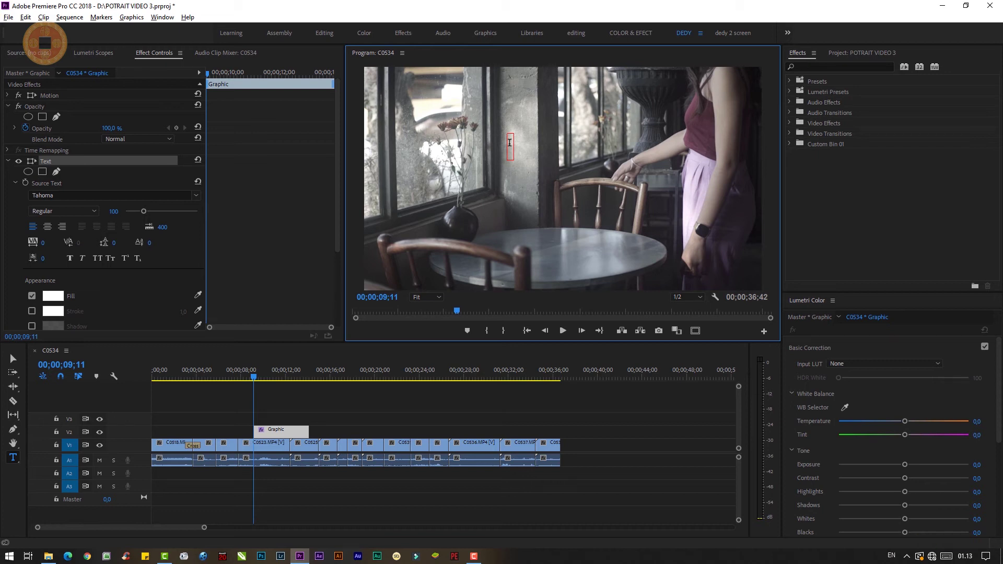
{"action": "type", "text": "aYU"}
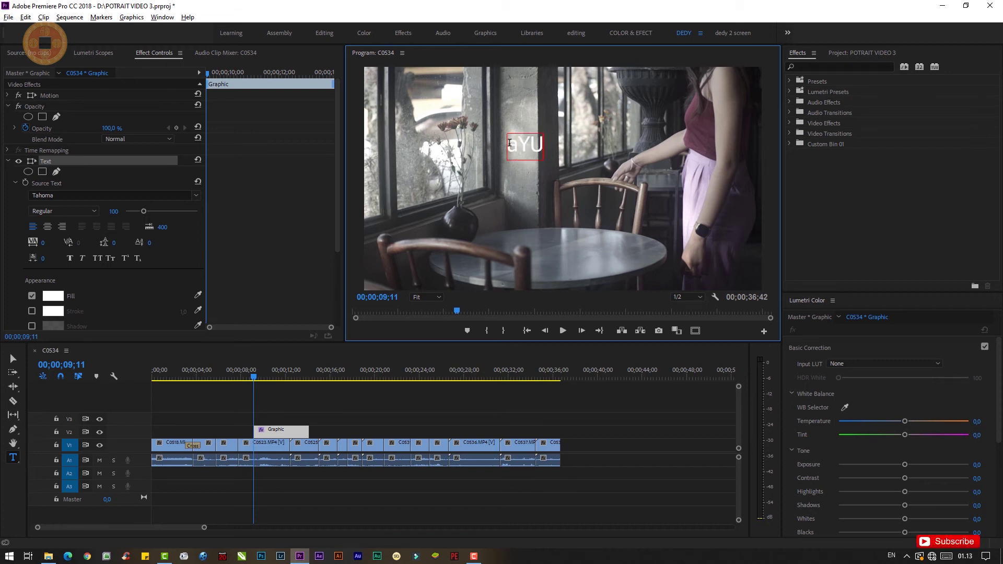
{"action": "key", "text": "BackSpace"}
{"action": "key", "text": "BackSpace"}
{"action": "key", "text": "BackSpace"}
{"action": "type", "text": "Ay"}
{"action": "type", "text": "u Candr"}
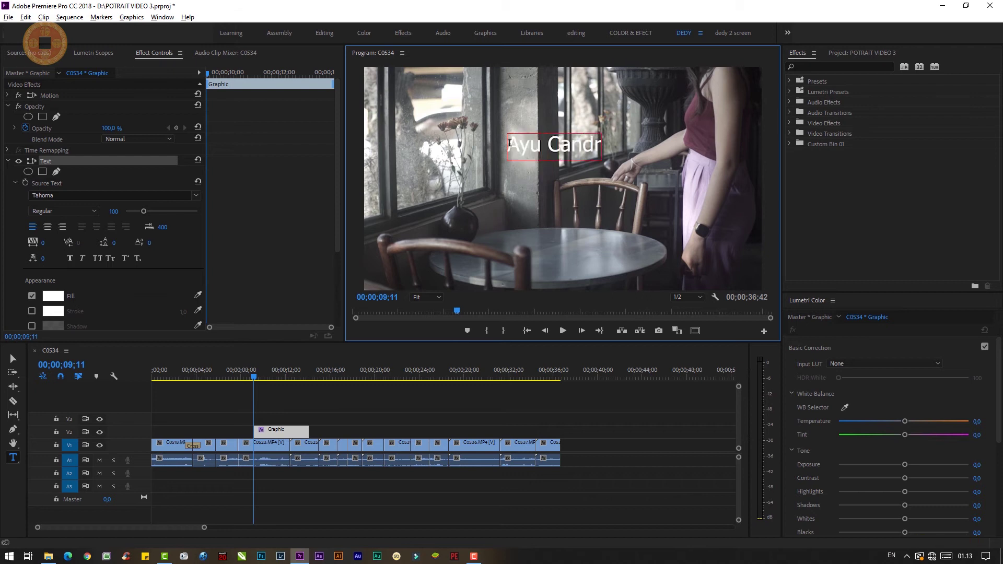
{"action": "type", "text": "a"}
{"action": "left_click", "coordinate": [12, 359]}
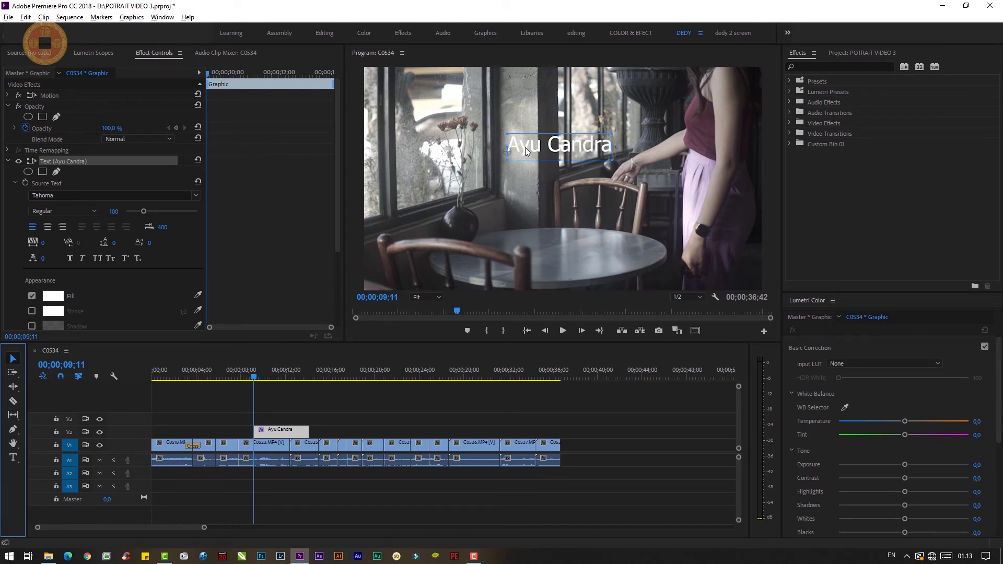
{"action": "mouse_move", "coordinate": [525, 149]}
{"action": "left_mouse_down"}
{"action": "mouse_move", "coordinate": [484, 240]}
{"action": "mouse_move", "coordinate": [519, 183]}
{"action": "left_mouse_up"}
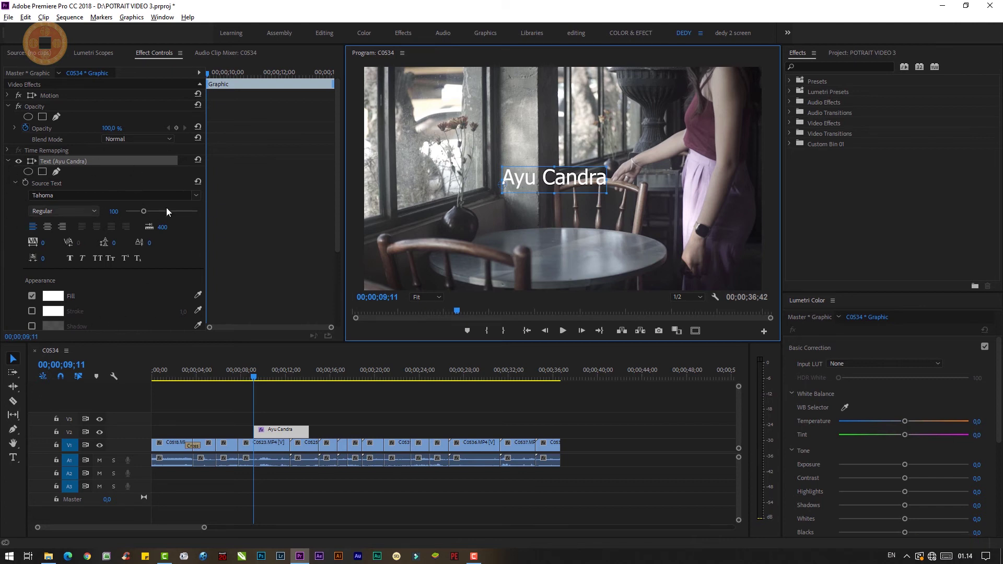
Set the title's font to Scriptina from the Source Text font dropdown
{"action": "left_click", "coordinate": [195, 197]}
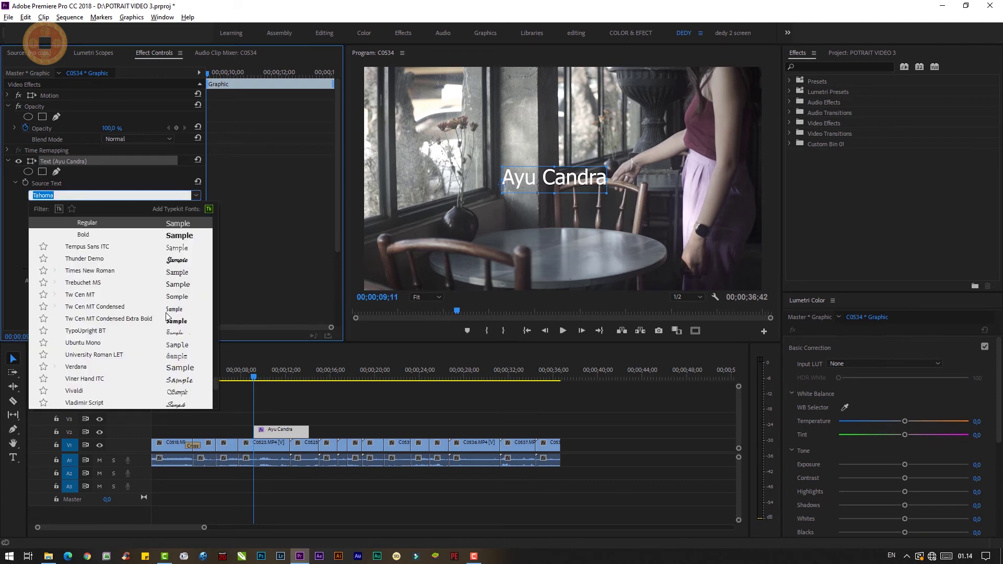
{"action": "scroll", "coordinate": [172, 321], "scroll_direction": "down", "scroll_amount": 2}
{"action": "scroll", "coordinate": [172, 324], "scroll_direction": "down", "scroll_amount": 1}
{"action": "scroll", "coordinate": [172, 325], "scroll_direction": "down", "scroll_amount": 3}
{"action": "scroll", "coordinate": [173, 324], "scroll_direction": "up", "scroll_amount": 3}
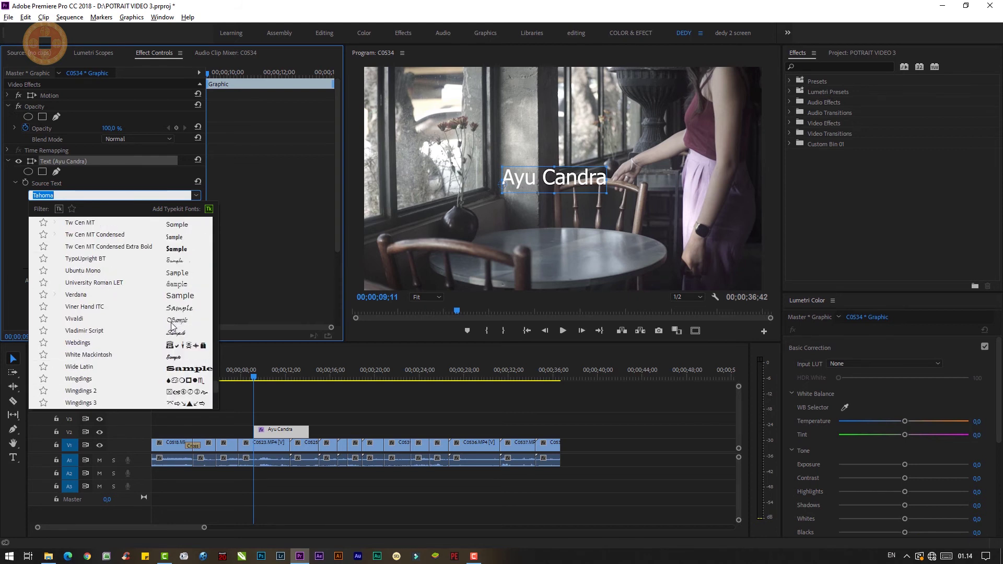
{"action": "scroll", "coordinate": [175, 326], "scroll_direction": "up", "scroll_amount": 5}
{"action": "scroll", "coordinate": [176, 329], "scroll_direction": "up", "scroll_amount": 5}
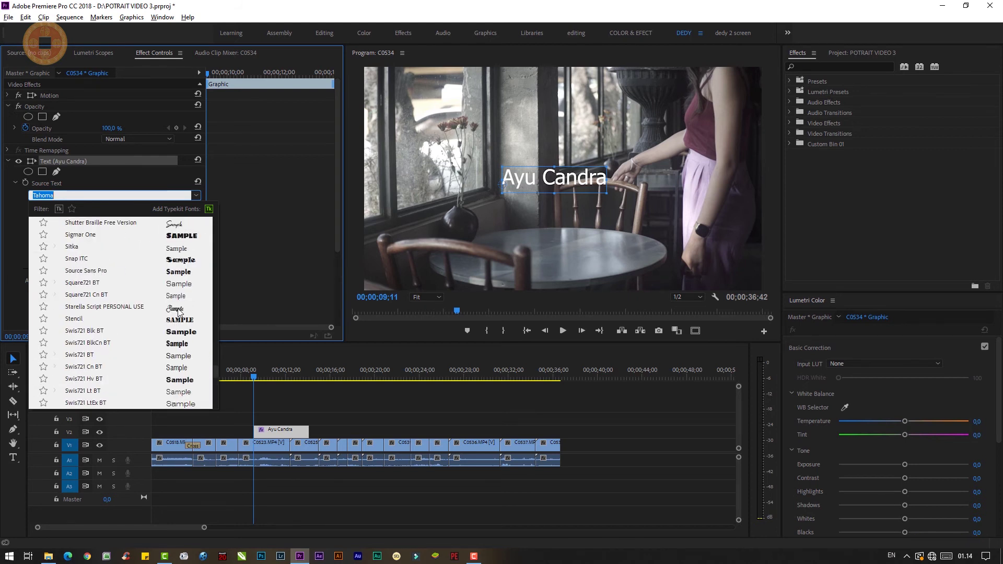
{"action": "scroll", "coordinate": [181, 319], "scroll_direction": "up", "scroll_amount": 4}
{"action": "left_click", "coordinate": [176, 250]}
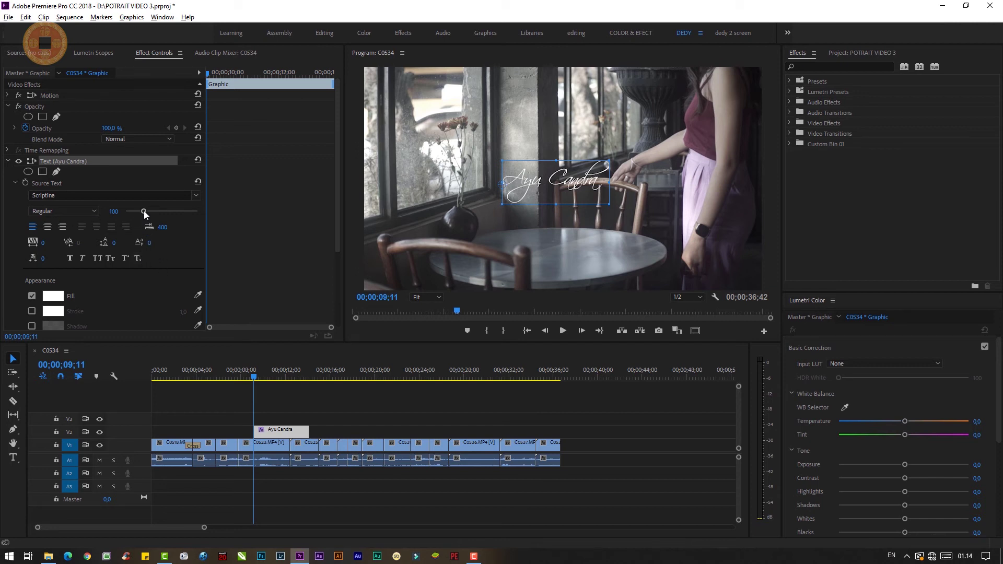
Adjust the title's font size to 124
{"action": "left_click_drag", "start_coordinate": [144, 212], "coordinate": [149, 211]}
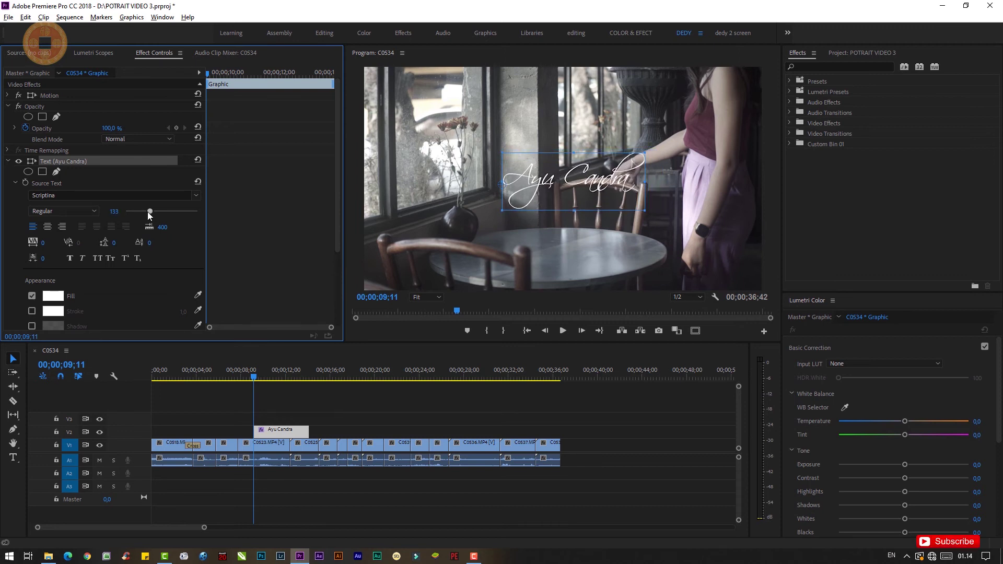
{"action": "left_click_drag", "start_coordinate": [149, 211], "coordinate": [147, 212]}
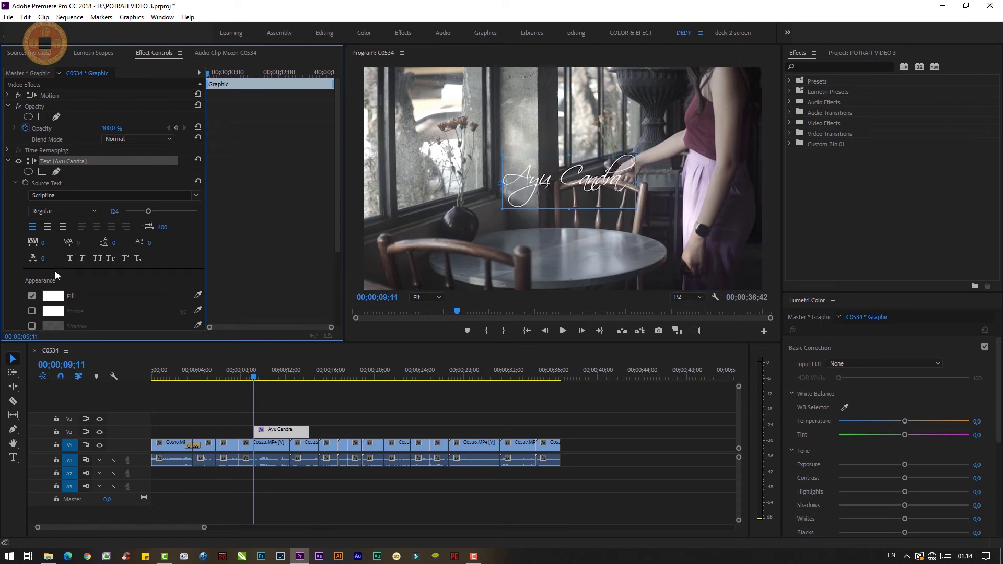
{"action": "scroll", "coordinate": [17, 290], "scroll_direction": "down", "scroll_amount": 5}
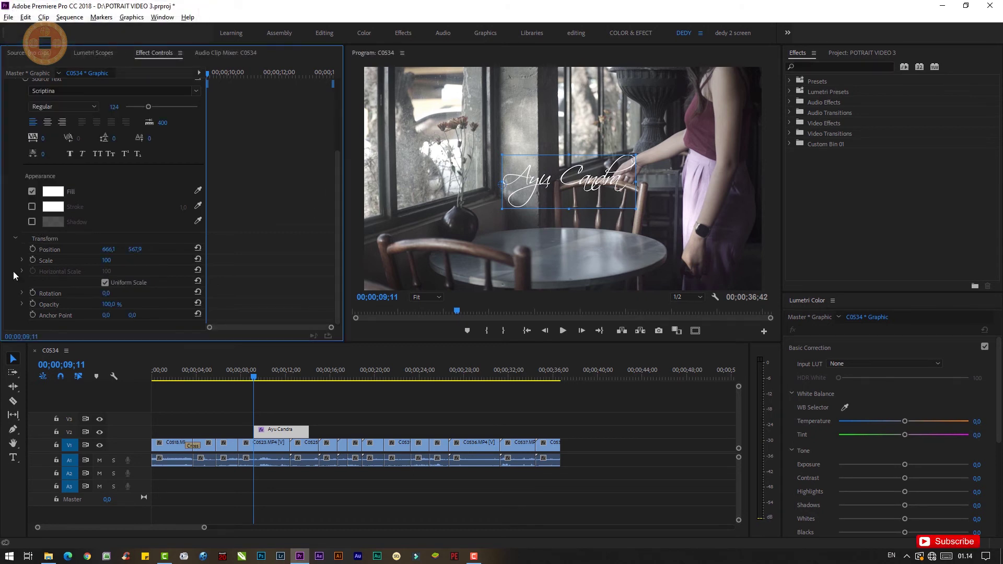
{"action": "scroll", "coordinate": [14, 275], "scroll_direction": "down", "scroll_amount": 1}
Nudge the title left to Position X 587.1 and move its clip from V2 to V3
{"action": "left_click_drag", "start_coordinate": [539, 180], "coordinate": [524, 181]}
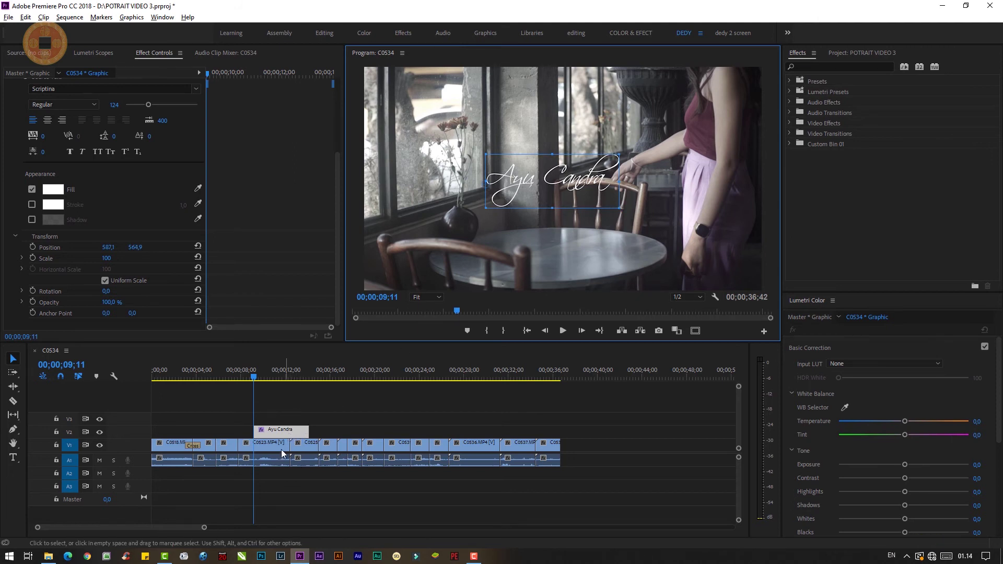
{"action": "left_click_drag", "start_coordinate": [299, 431], "coordinate": [301, 422]}
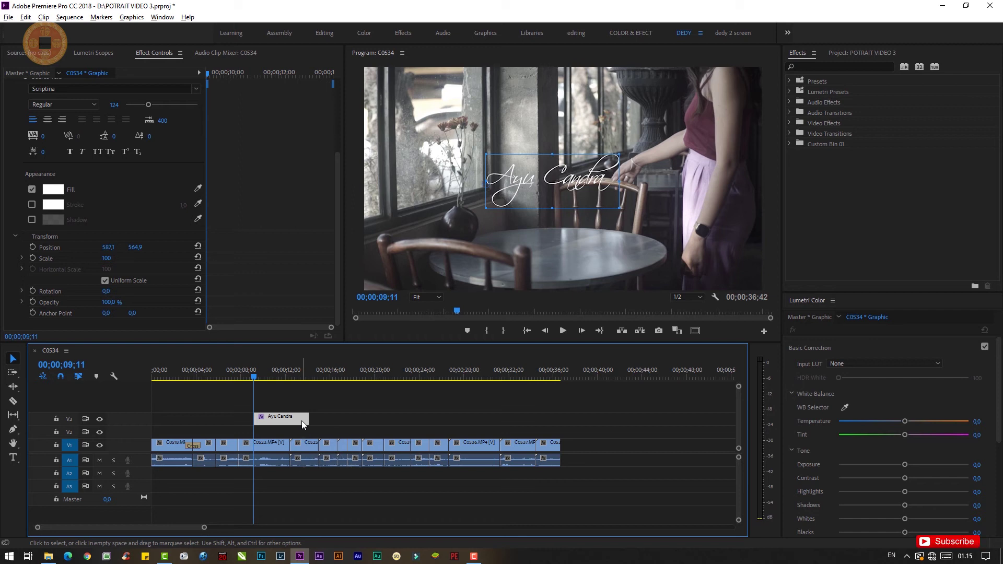
Reposition the title clip on V3, trim it to about 3 seconds, and preview it
{"action": "mouse_move", "coordinate": [302, 421]}
{"action": "left_mouse_down"}
{"action": "mouse_move", "coordinate": [231, 422]}
{"action": "mouse_move", "coordinate": [256, 422]}
{"action": "left_mouse_up"}
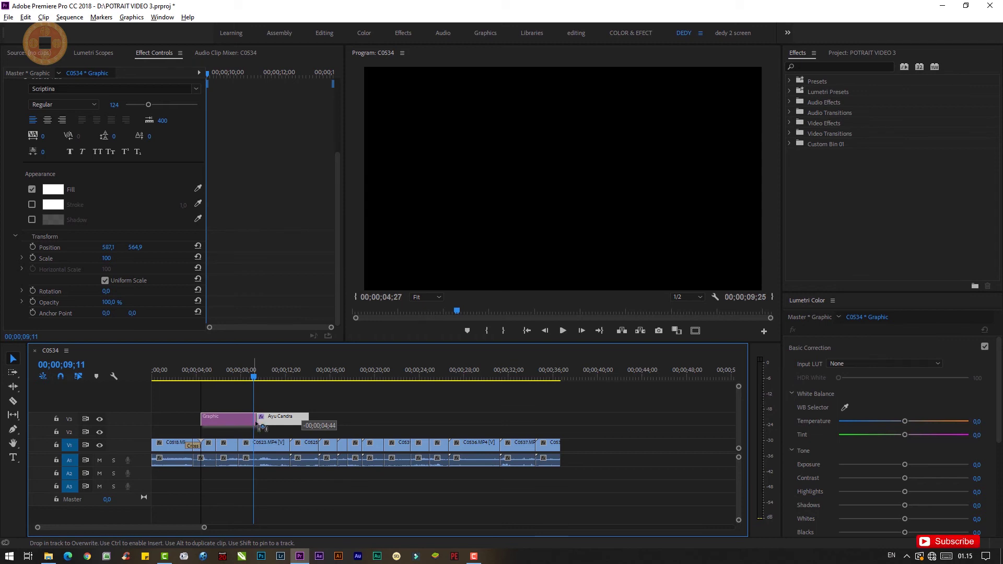
{"action": "left_click_drag", "start_coordinate": [260, 427], "coordinate": [225, 417]}
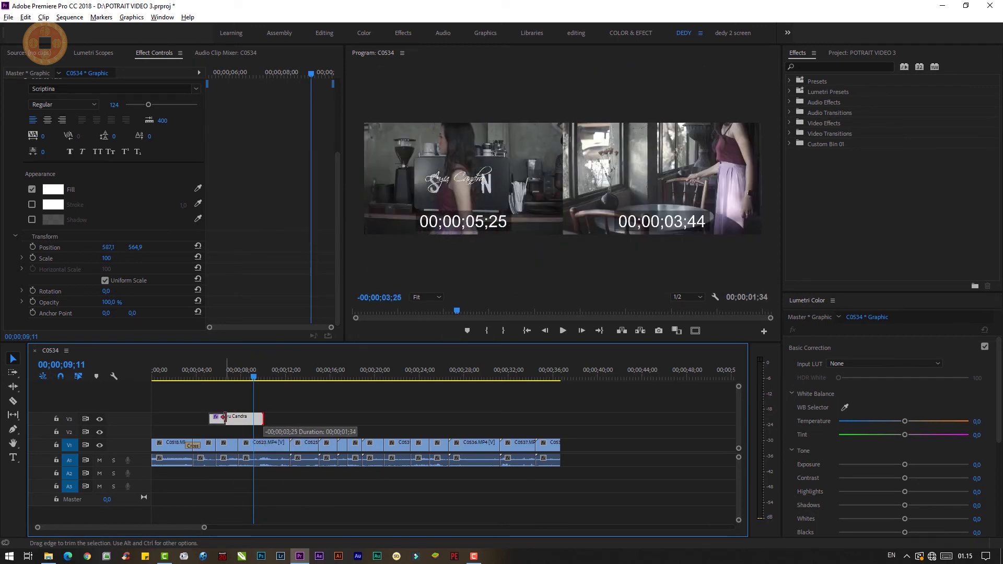
{"action": "left_click_drag", "start_coordinate": [225, 417], "coordinate": [325, 419]}
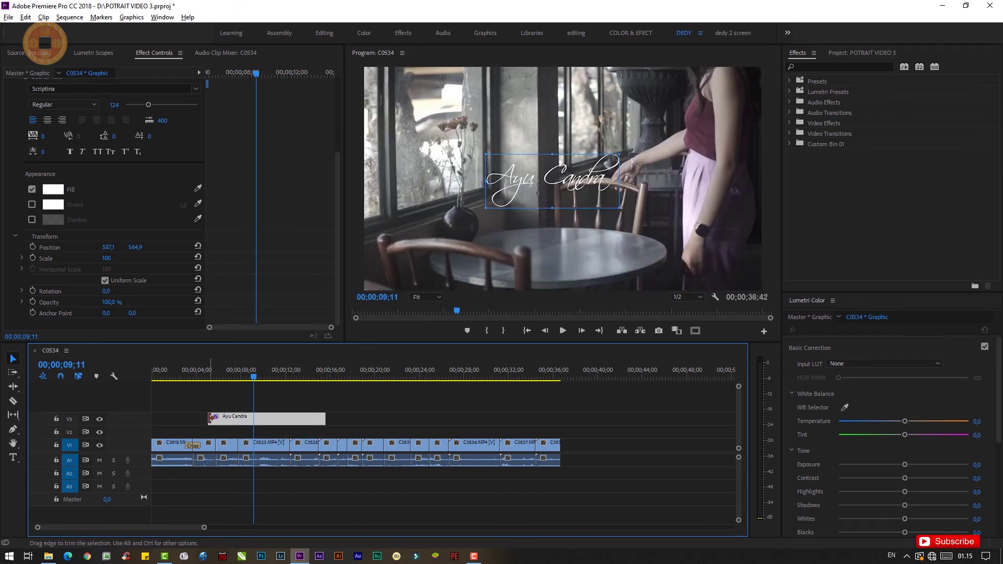
{"action": "left_click_drag", "start_coordinate": [211, 418], "coordinate": [211, 418]}
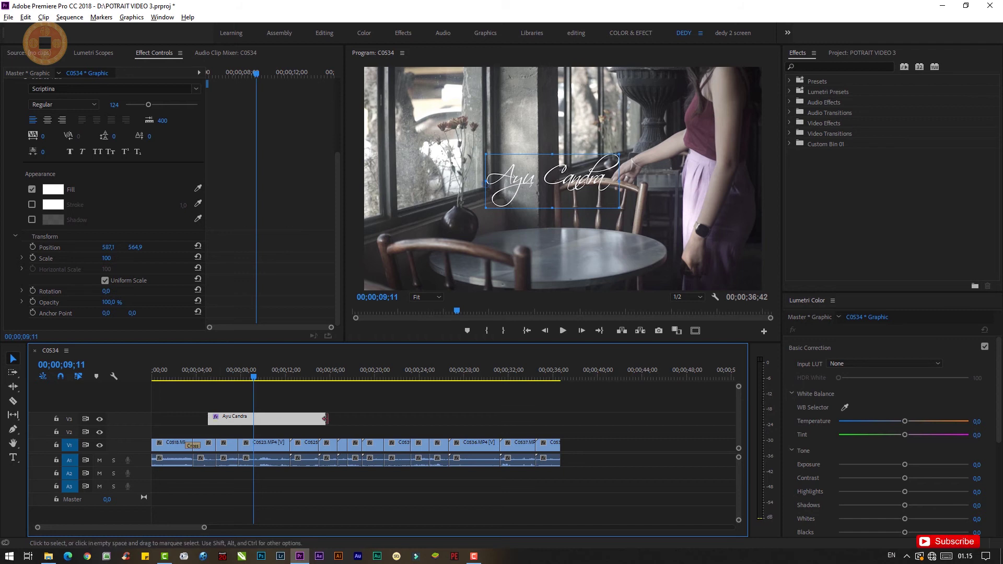
{"action": "left_click_drag", "start_coordinate": [325, 419], "coordinate": [238, 418]}
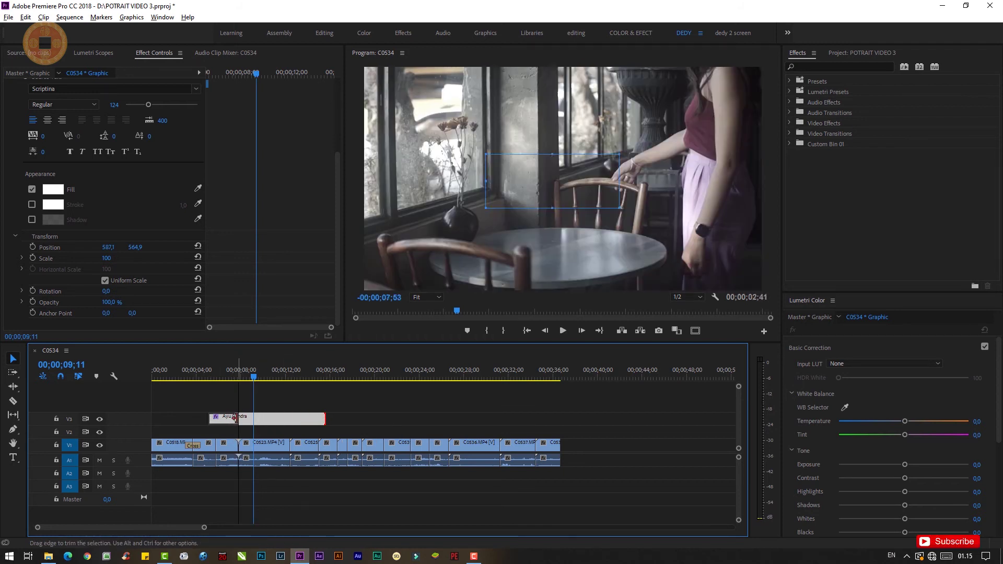
{"action": "left_click", "coordinate": [204, 374]}
{"action": "key", "text": "space"}
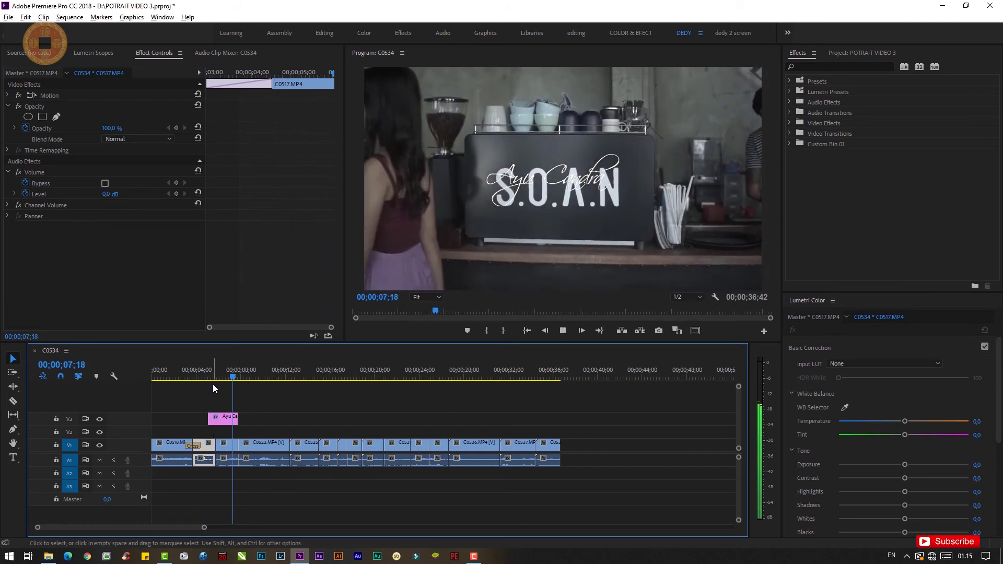
{"action": "key", "text": "space"}
Shift the title clip to start near 12 seconds and play it back to check timing
{"action": "left_click_drag", "start_coordinate": [219, 422], "coordinate": [258, 422]}
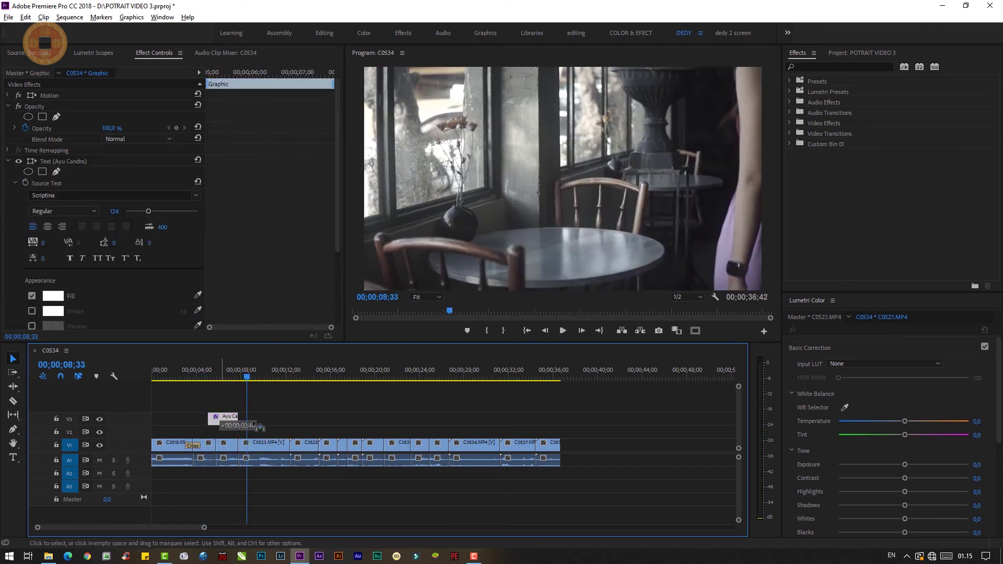
{"action": "key", "text": "space"}
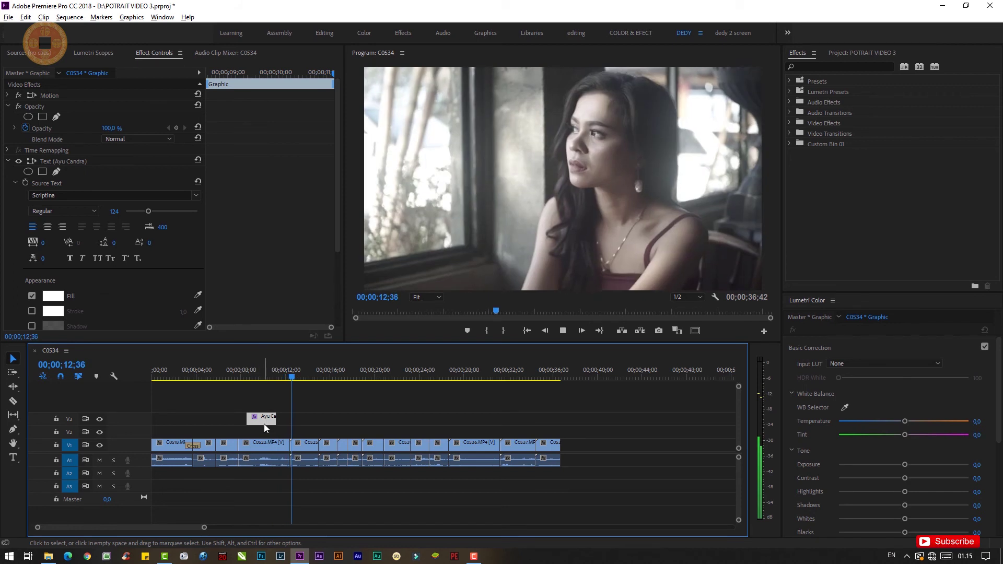
{"action": "left_click_drag", "start_coordinate": [261, 421], "coordinate": [305, 420]}
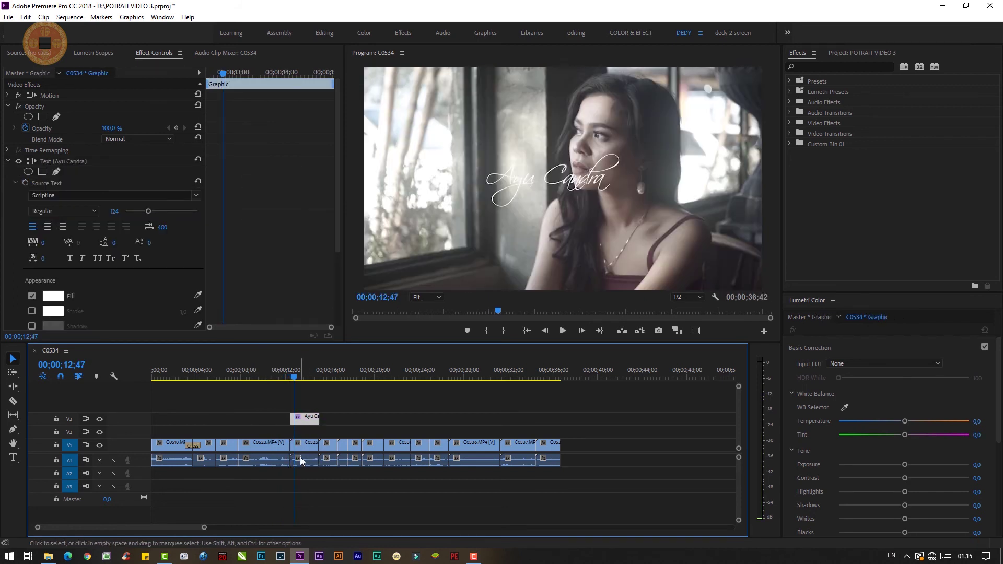
{"action": "left_click", "coordinate": [277, 371]}
{"action": "key", "text": "space"}
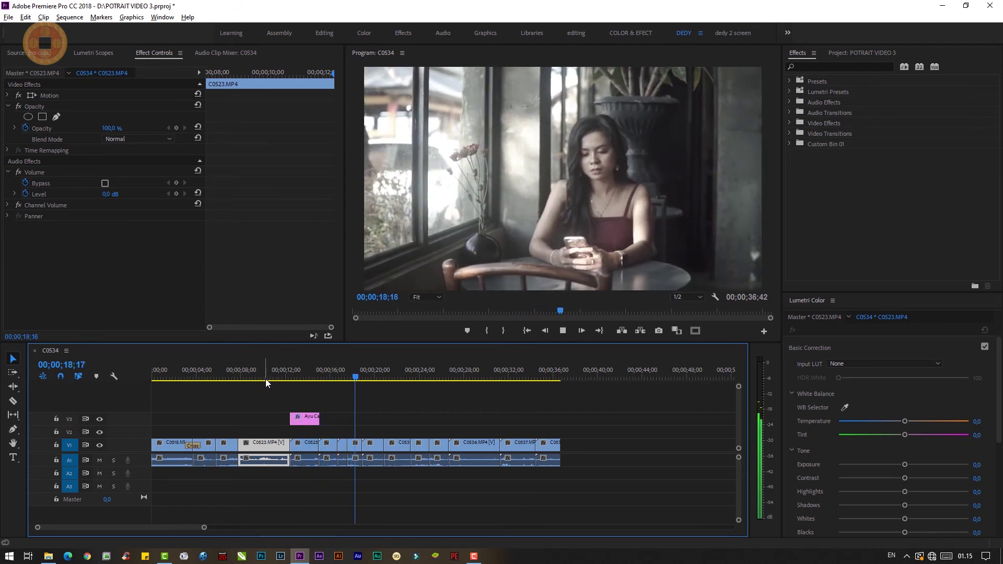
Stop playback, park the playhead at 13;33 on the title frame, and bring File Explorer forward
{"action": "key", "text": "space"}
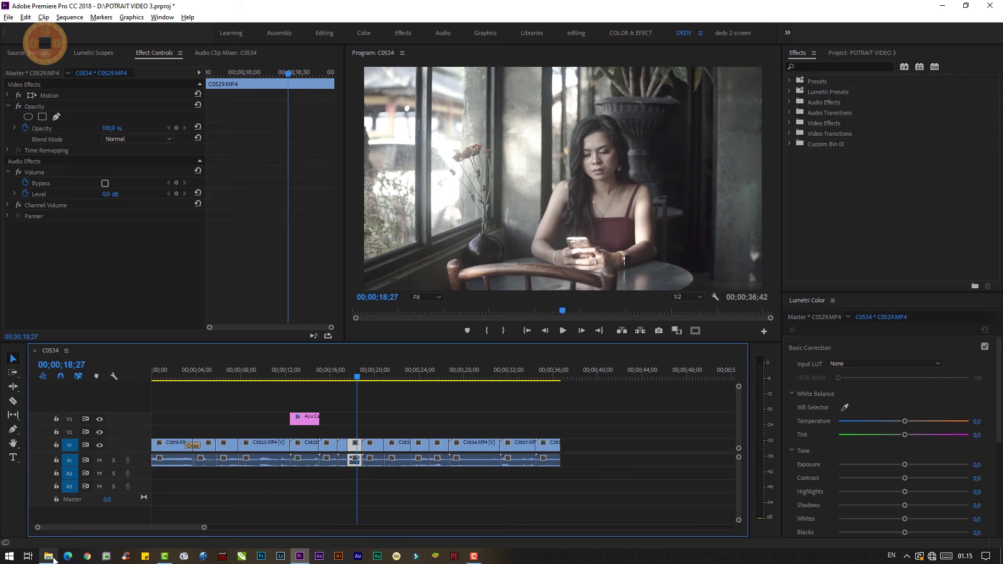
{"action": "mouse_move", "coordinate": [52, 560]}
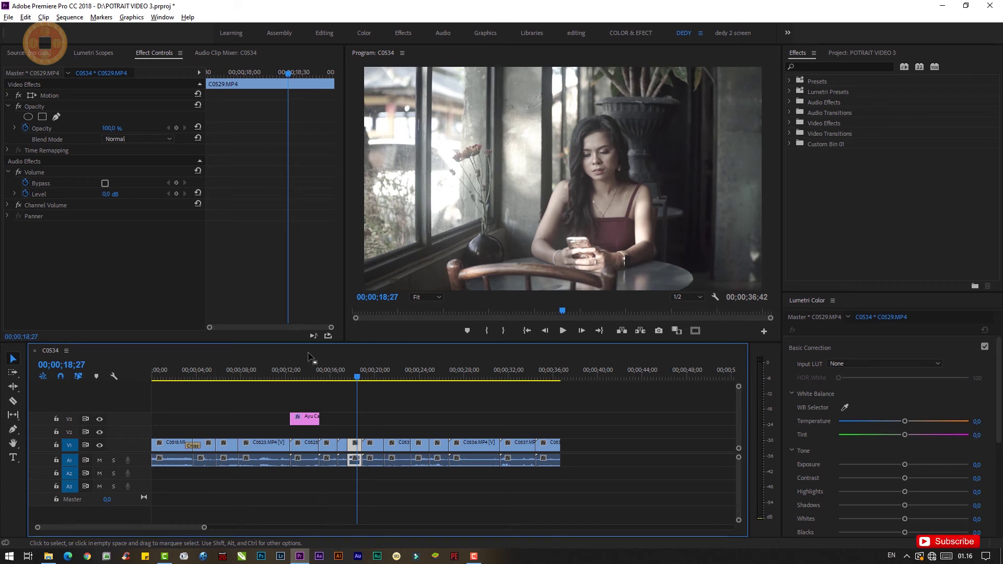
{"action": "left_click", "coordinate": [309, 375]}
{"action": "left_click", "coordinate": [304, 376]}
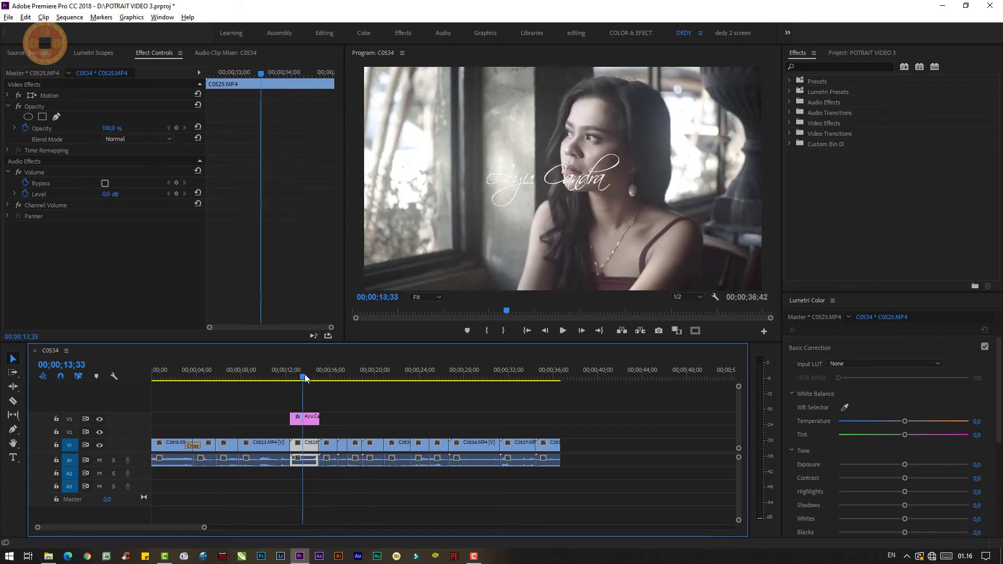
{"action": "left_click", "coordinate": [48, 556]}
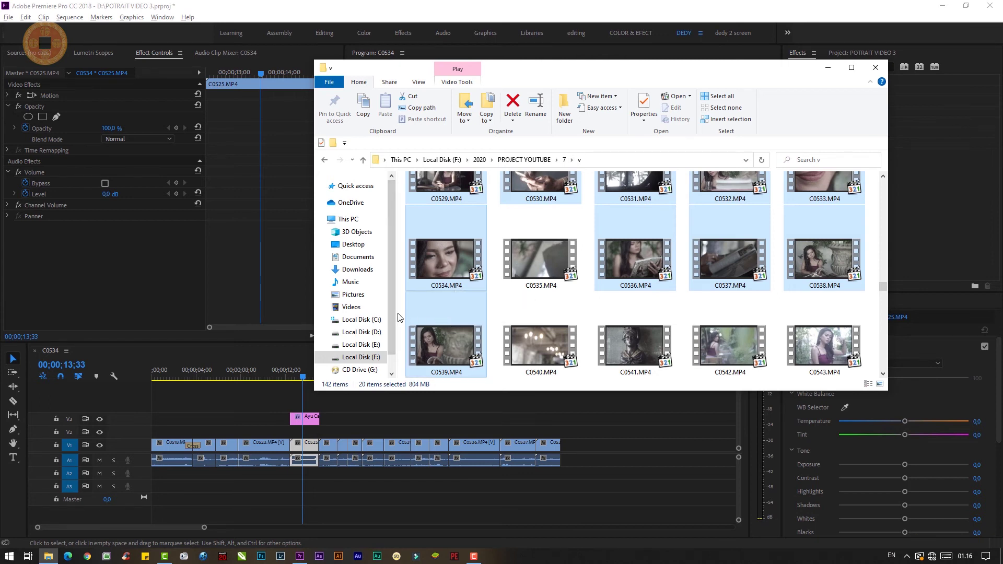
Open the Music folder inside Downloads in File Explorer
{"action": "left_click", "coordinate": [355, 269]}
{"action": "scroll", "coordinate": [471, 282], "scroll_direction": "down", "scroll_amount": 5}
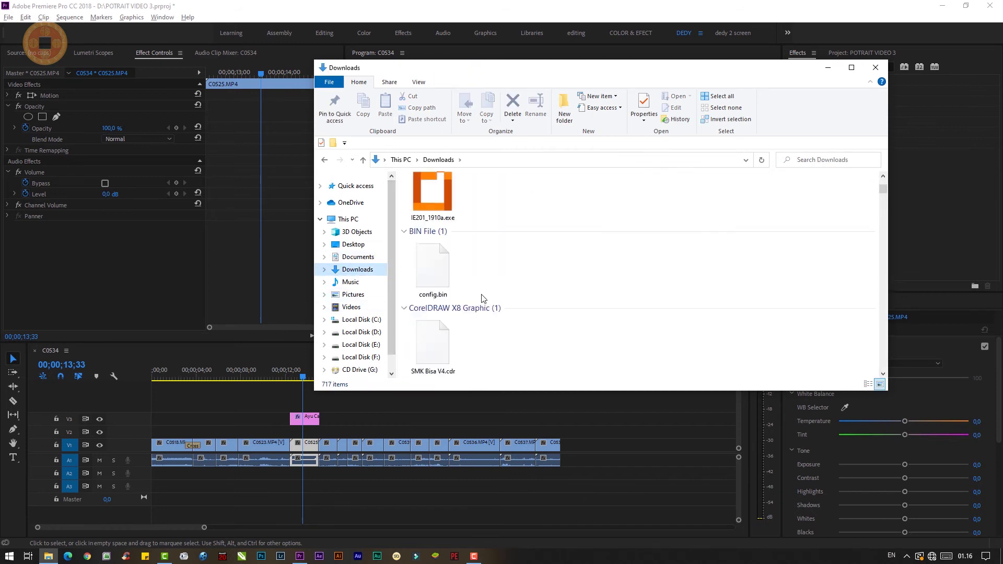
{"action": "scroll", "coordinate": [478, 294], "scroll_direction": "down", "scroll_amount": 10}
{"action": "scroll", "coordinate": [522, 298], "scroll_direction": "up", "scroll_amount": 5}
{"action": "scroll", "coordinate": [526, 300], "scroll_direction": "down", "scroll_amount": 2}
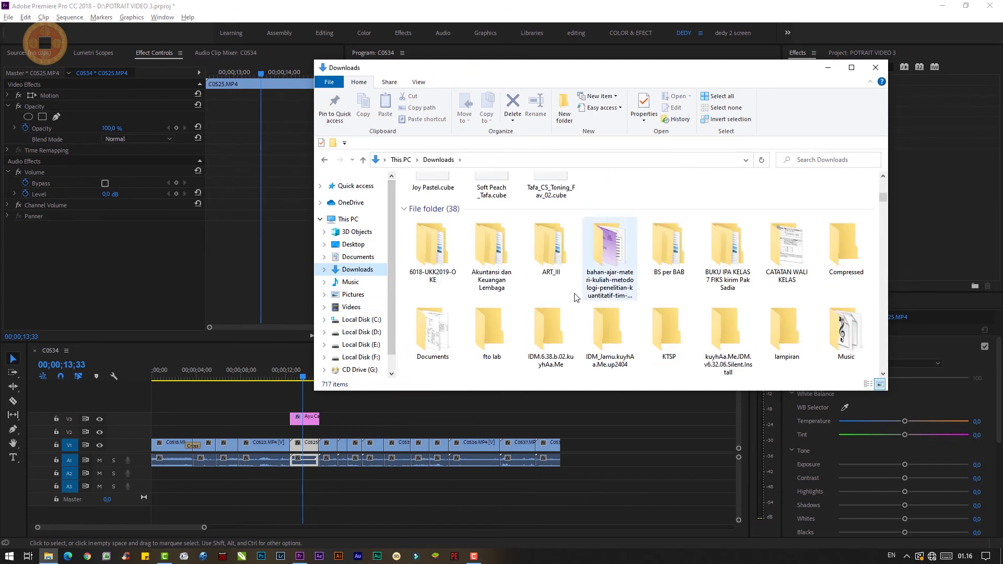
{"action": "left_click", "coordinate": [365, 273]}
{"action": "scroll", "coordinate": [538, 302], "scroll_direction": "down", "scroll_amount": 5}
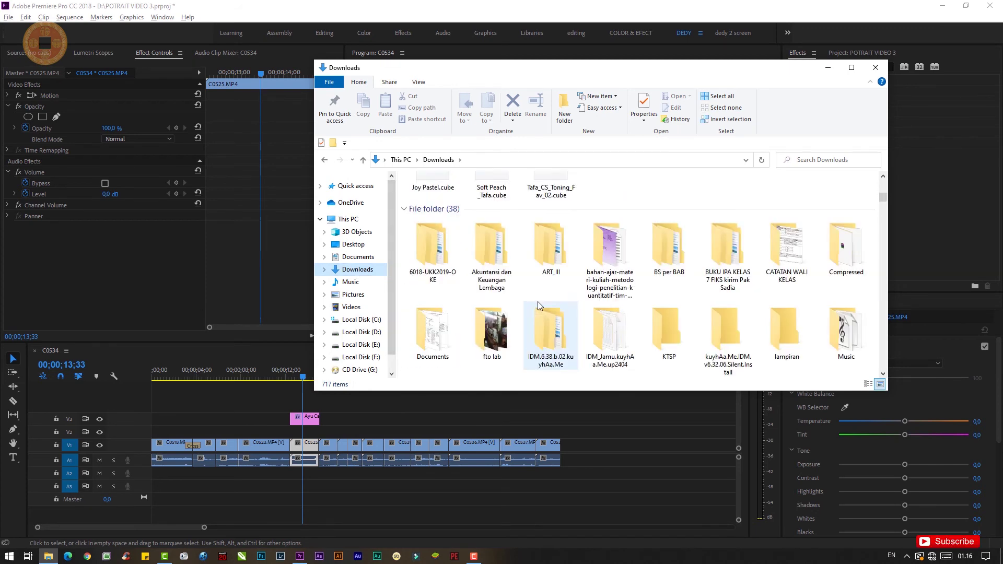
{"action": "scroll", "coordinate": [538, 302], "scroll_direction": "down", "scroll_amount": 2}
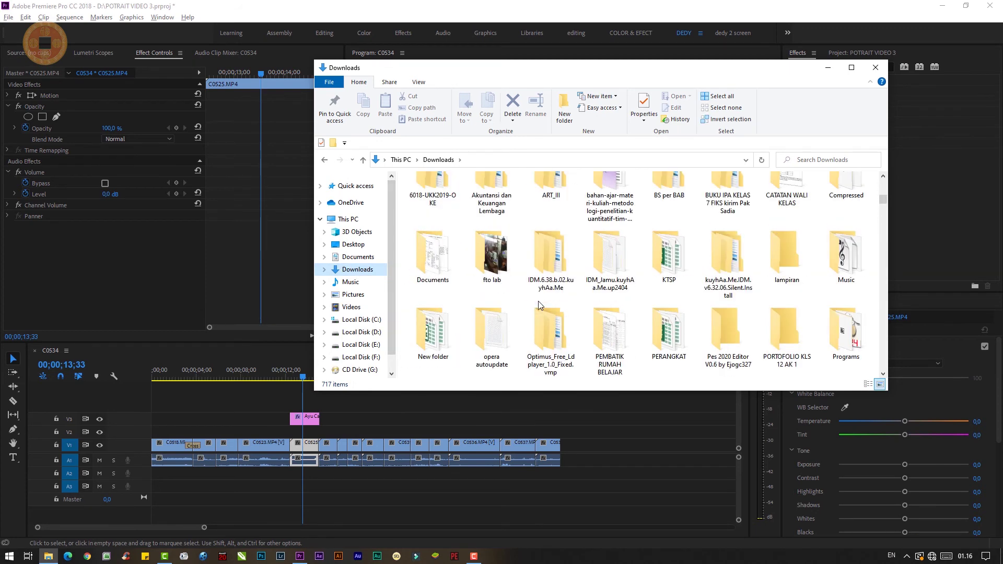
{"action": "left_click", "coordinate": [844, 256]}
{"action": "key", "text": "ctrl+shift+6"}
{"action": "key", "text": "Return"}
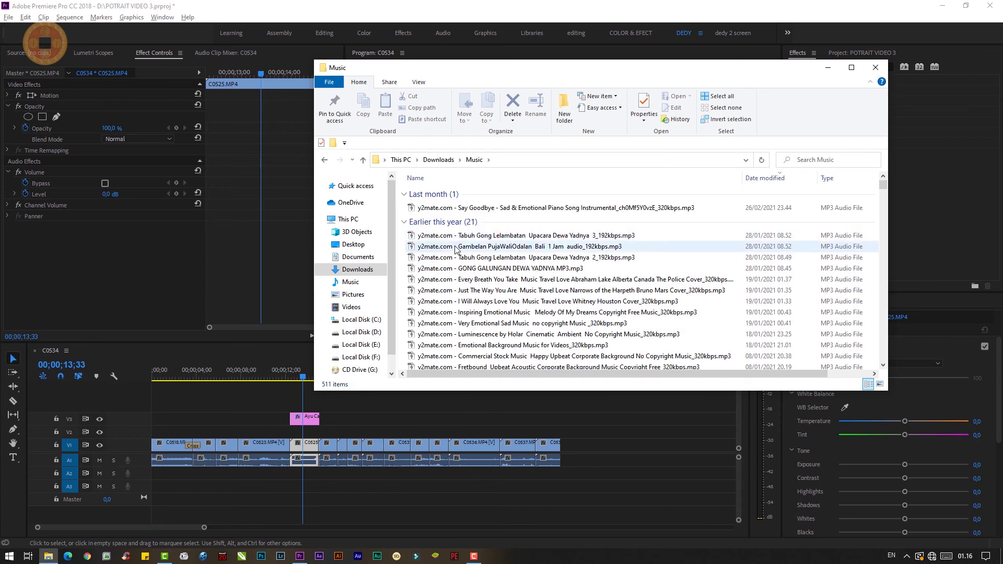
Drag the Emotional Background Music for Videos mp3 onto Premiere's A3 audio track
{"action": "left_click", "coordinate": [448, 208]}
{"action": "scroll", "coordinate": [502, 261], "scroll_direction": "down", "scroll_amount": 1}
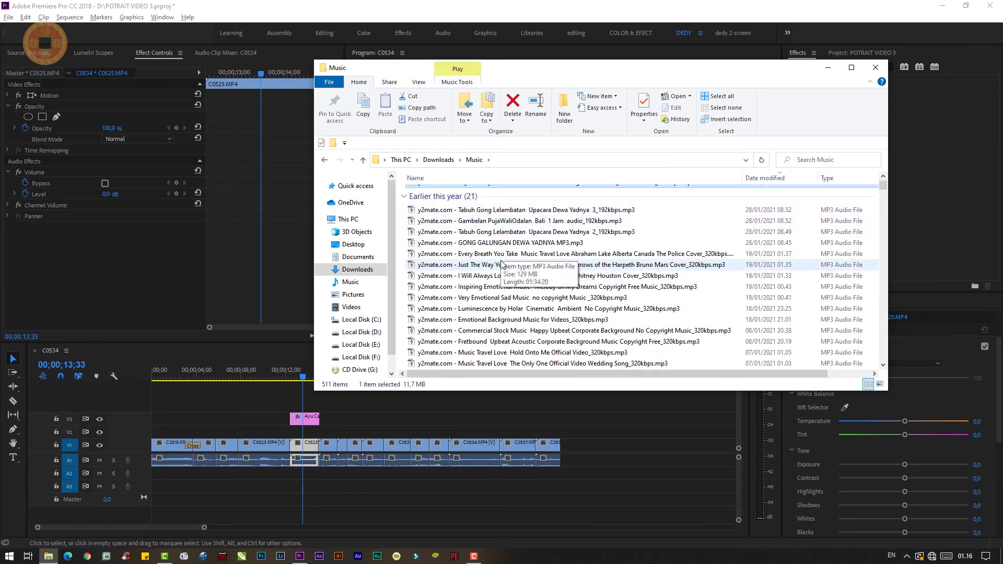
{"action": "scroll", "coordinate": [501, 262], "scroll_direction": "up", "scroll_amount": 1}
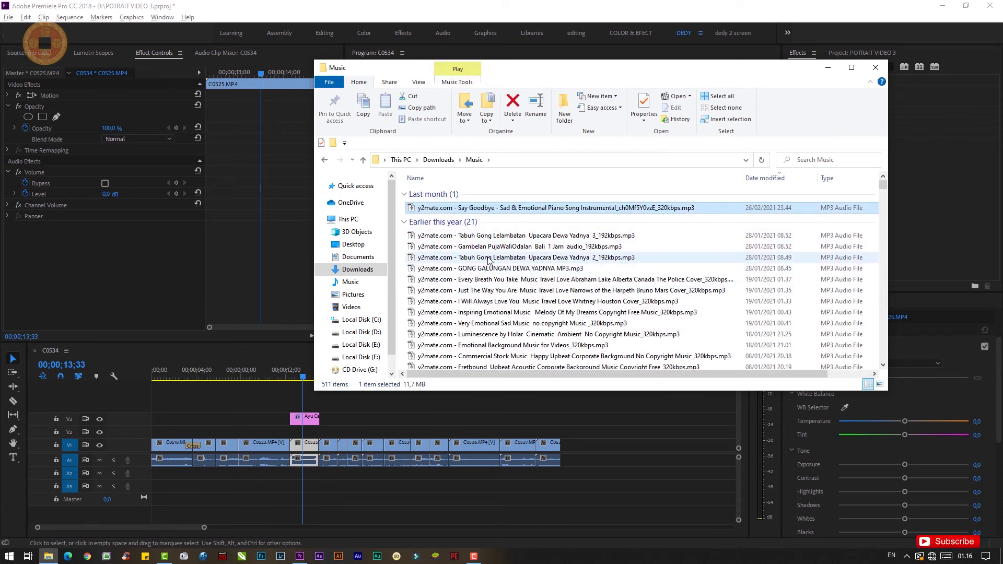
{"action": "scroll", "coordinate": [477, 286], "scroll_direction": "down", "scroll_amount": 1}
{"action": "scroll", "coordinate": [488, 289], "scroll_direction": "down", "scroll_amount": 1}
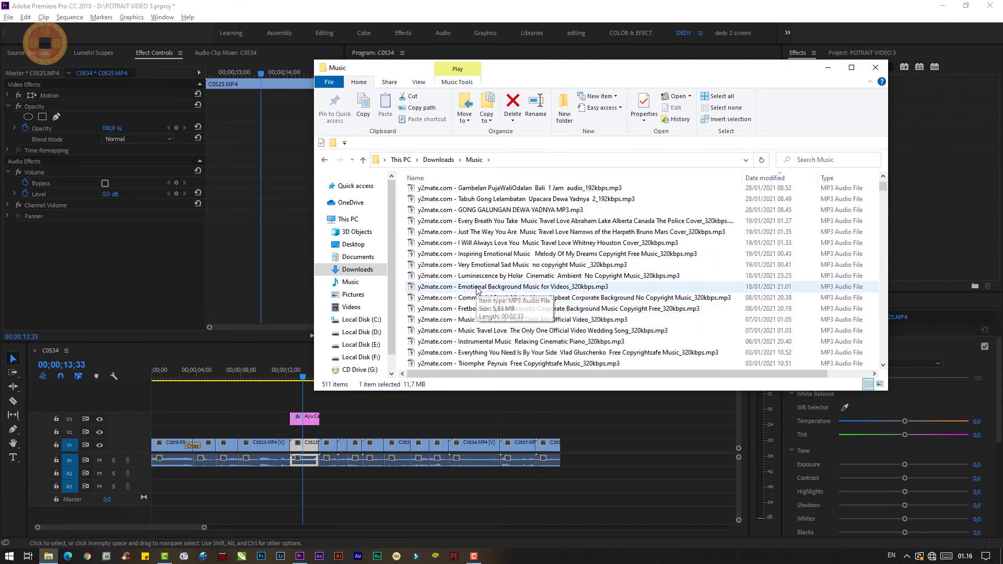
{"action": "mouse_move", "coordinate": [488, 288]}
{"action": "left_mouse_down"}
{"action": "mouse_move", "coordinate": [163, 477]}
{"action": "mouse_move", "coordinate": [534, 280]}
{"action": "left_mouse_up"}
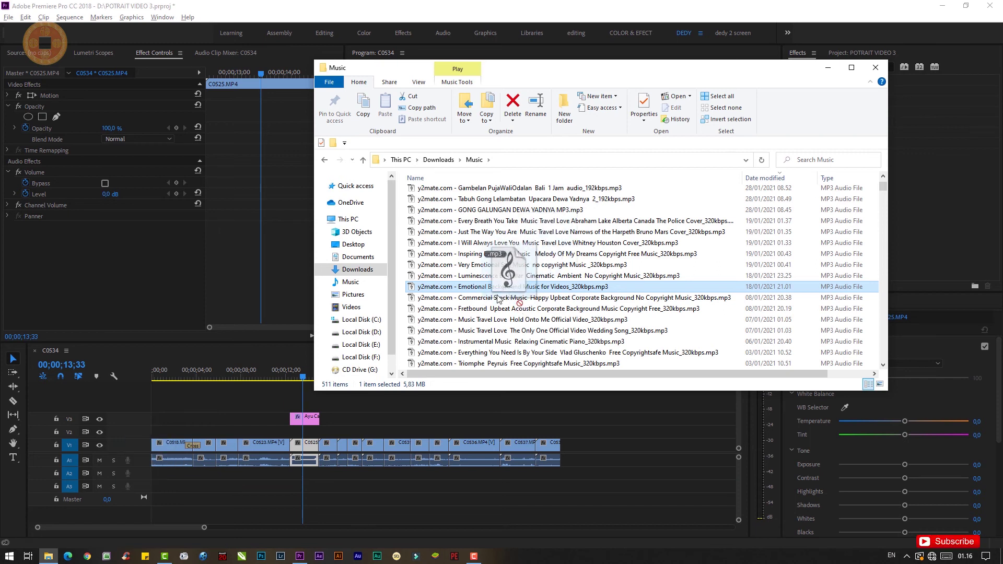
{"action": "left_click_drag", "start_coordinate": [534, 280], "coordinate": [148, 489]}
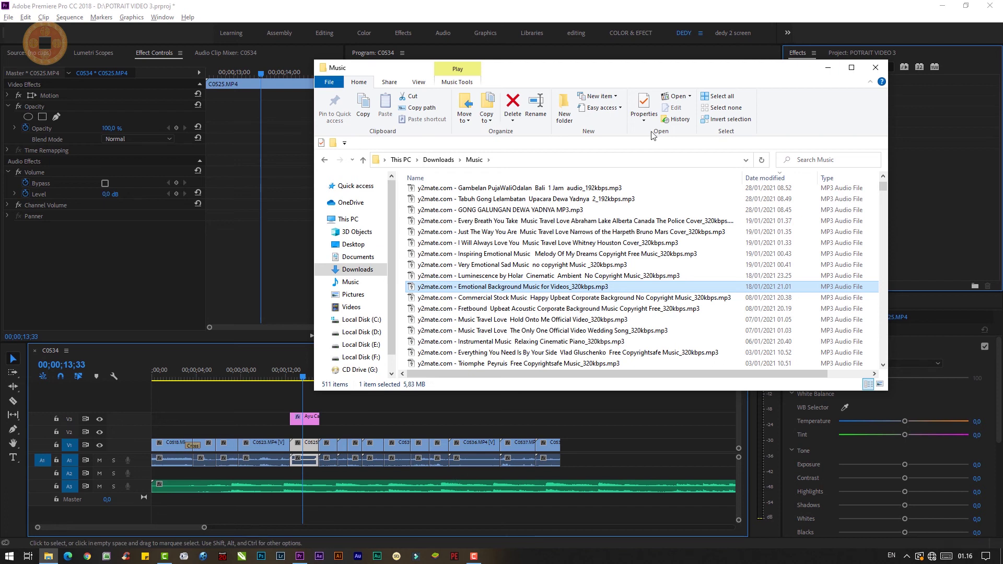
Razor-cut the A3 music near its start, delete the opening piece, and slide the rest to 0
{"action": "left_click", "coordinate": [827, 67]}
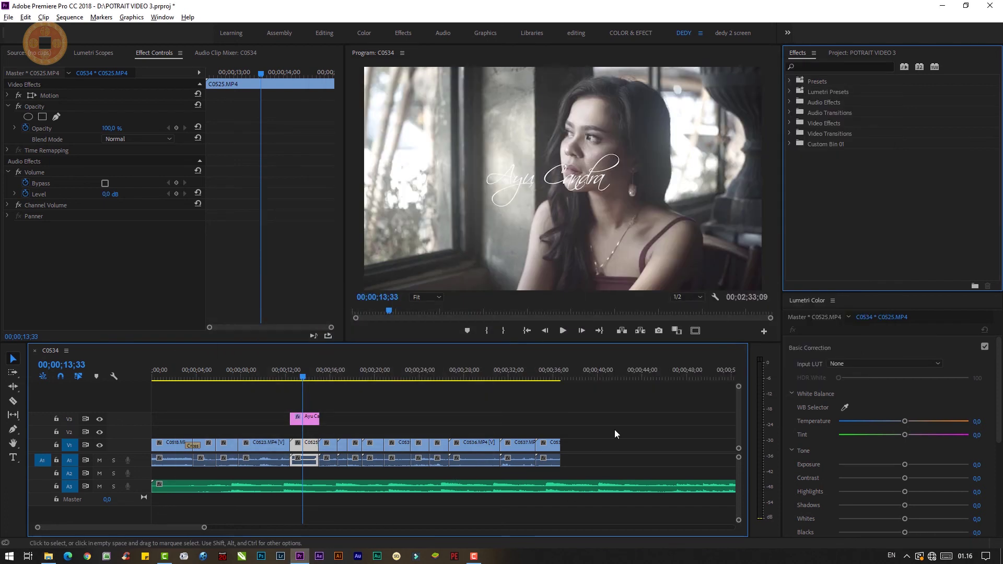
{"action": "left_click", "coordinate": [228, 488]}
{"action": "key", "text": "c"}
{"action": "left_click", "coordinate": [230, 488]}
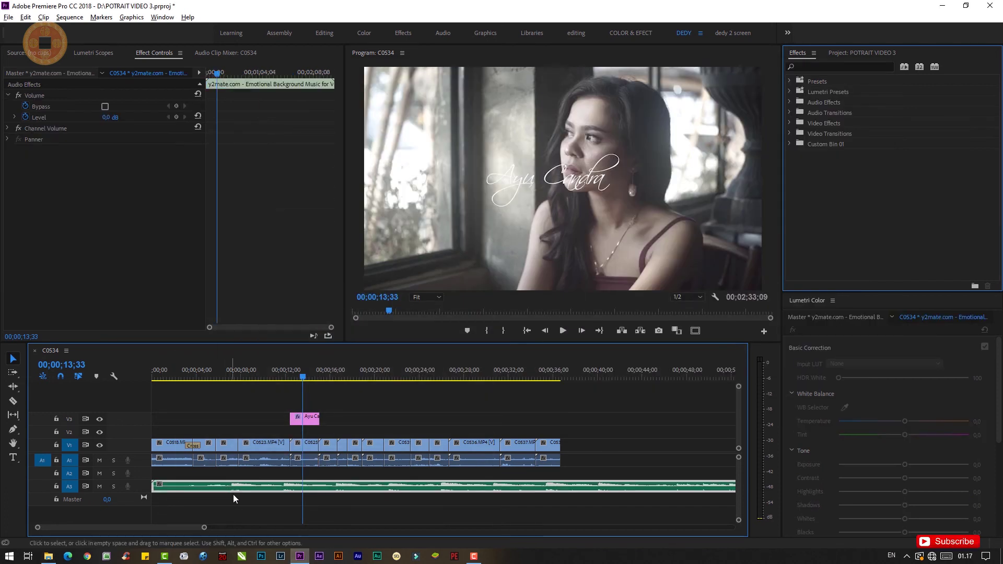
{"action": "key", "text": "v"}
{"action": "left_click", "coordinate": [211, 488]}
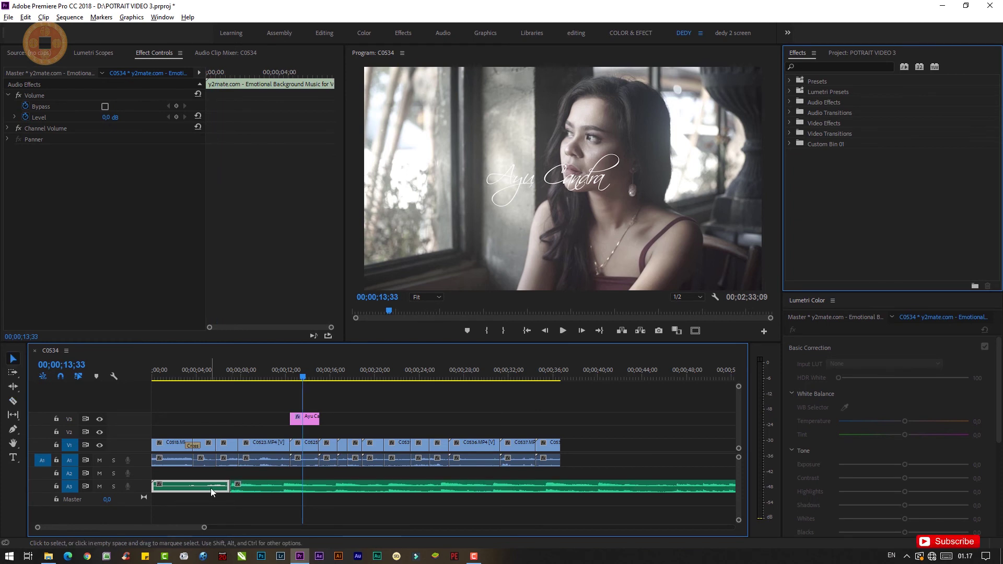
{"action": "key", "text": "Delete"}
{"action": "left_click_drag", "start_coordinate": [240, 488], "coordinate": [163, 487]}
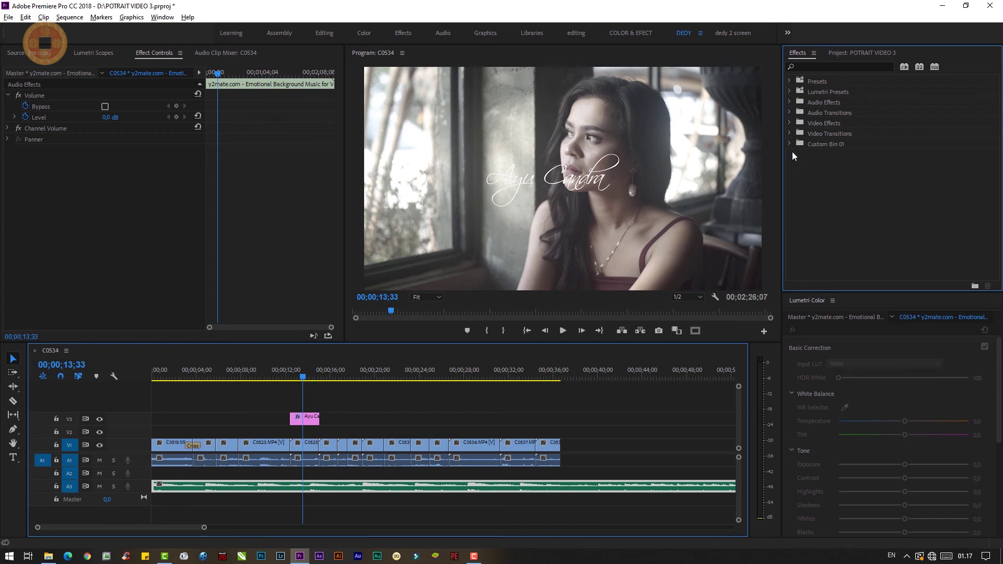
Apply a Constant Power crossfade to the start of the music clip
{"action": "left_click", "coordinate": [789, 112]}
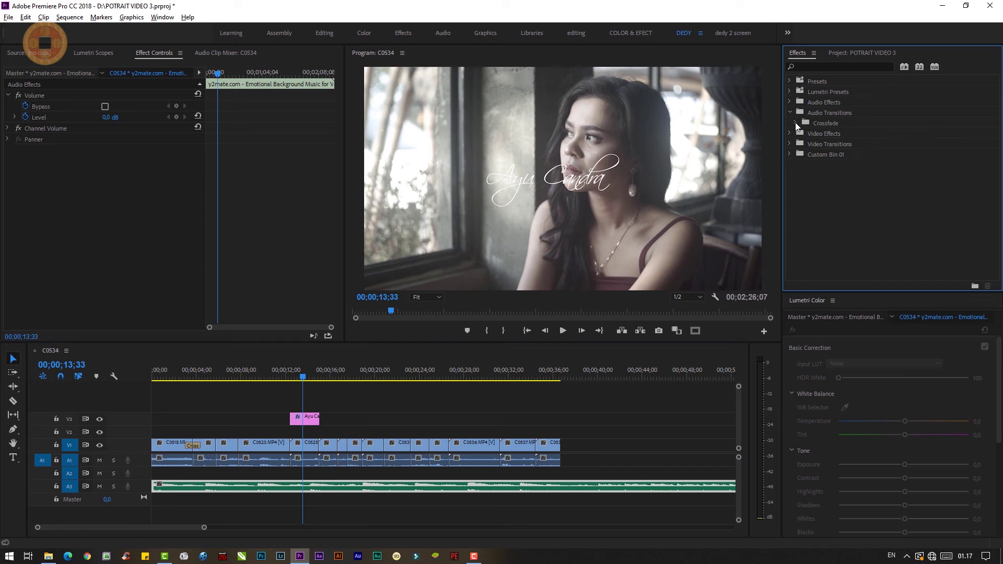
{"action": "left_click", "coordinate": [795, 123]}
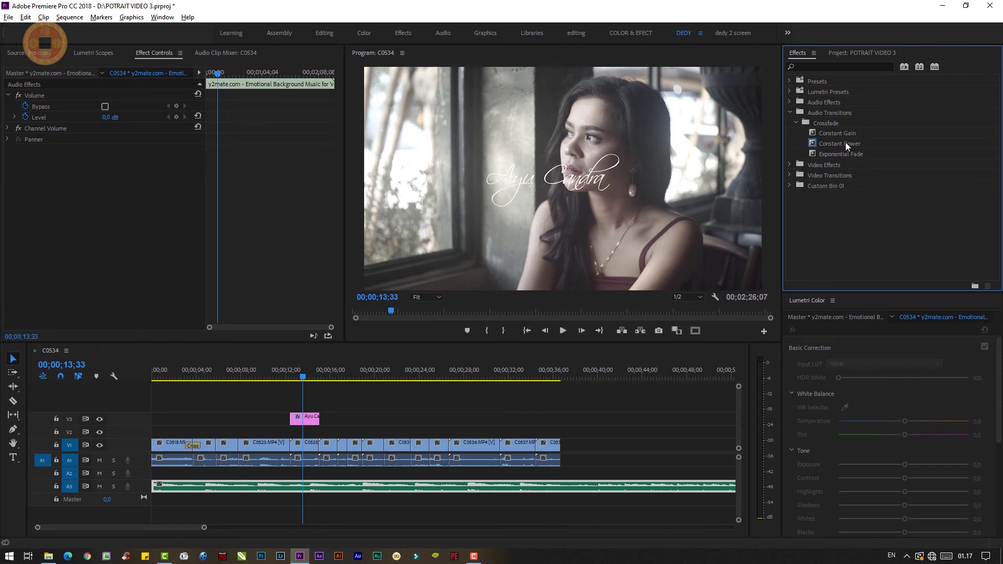
{"action": "mouse_move", "coordinate": [845, 142]}
{"action": "left_mouse_down"}
{"action": "mouse_move", "coordinate": [163, 497]}
{"action": "mouse_move", "coordinate": [157, 486]}
{"action": "mouse_move", "coordinate": [176, 490]}
{"action": "left_mouse_up"}
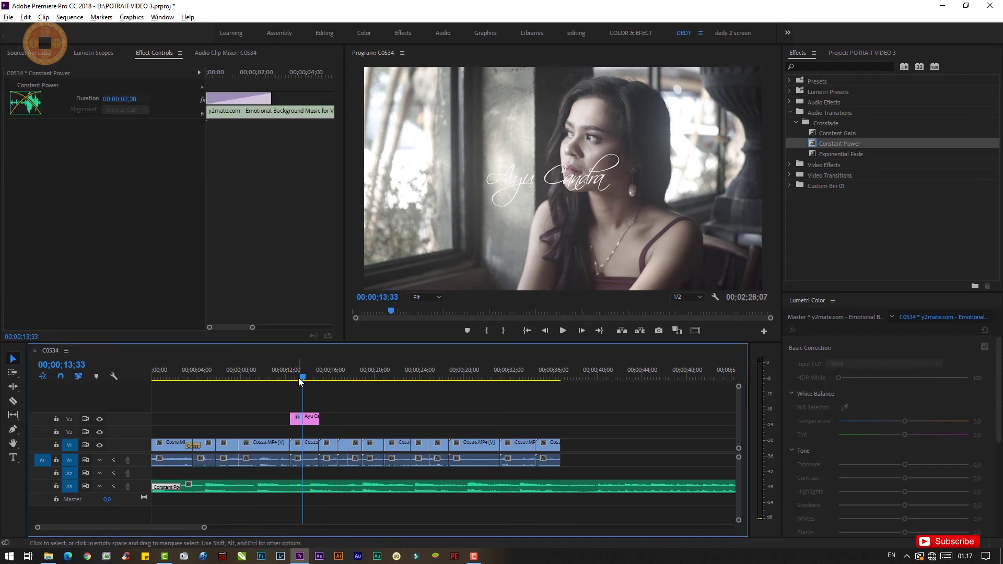
{"action": "left_click_drag", "start_coordinate": [301, 377], "coordinate": [146, 397]}
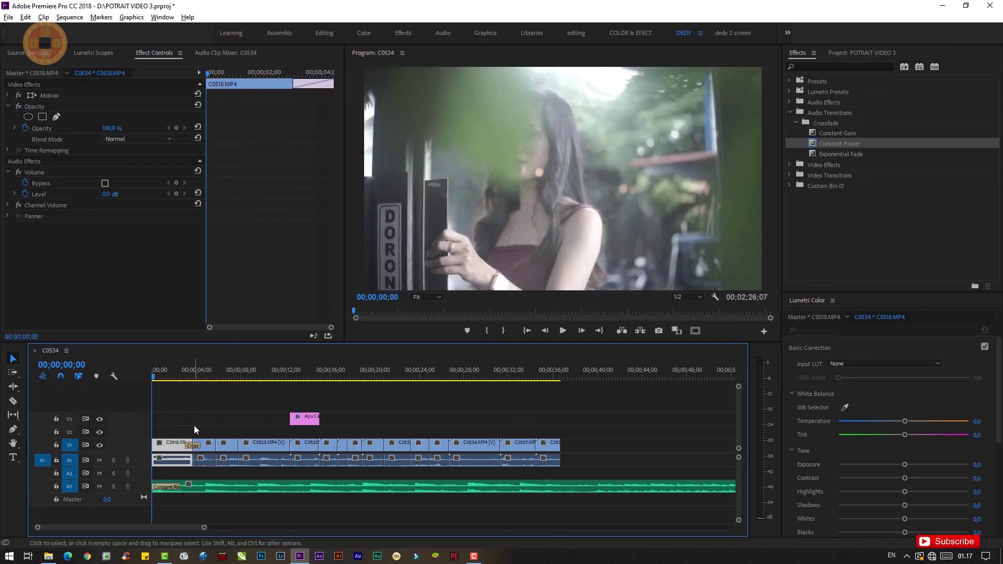
Cut the A3 music at the video's end and delete the tail, leaving a 00;00;36;42 sequence
{"action": "key", "text": "space"}
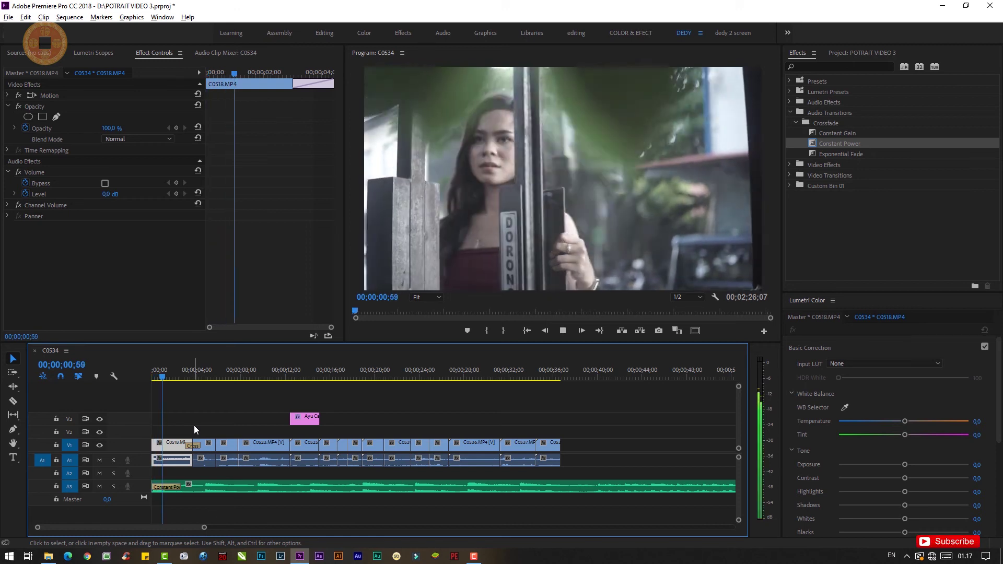
{"action": "key", "text": "space"}
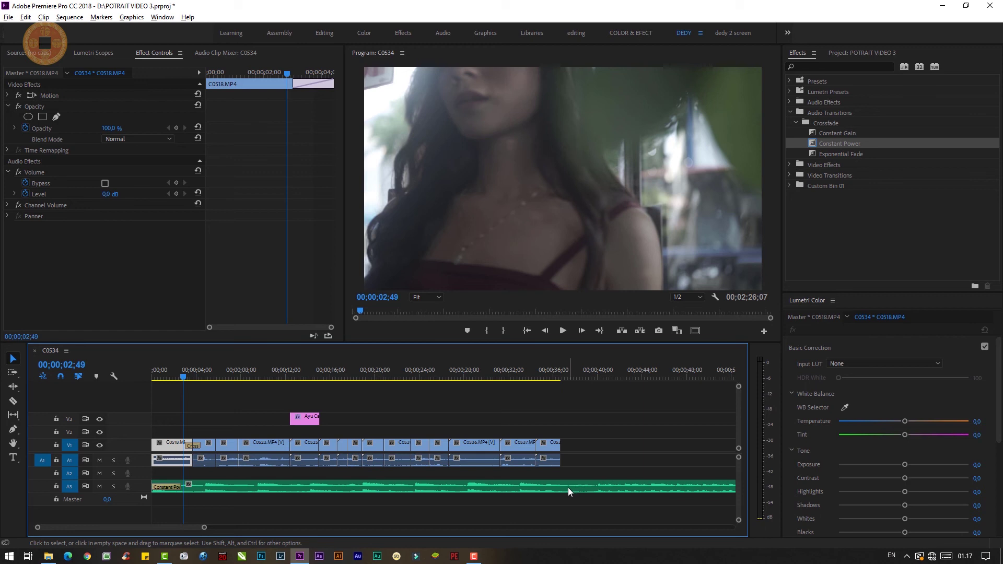
{"action": "left_click", "coordinate": [13, 402]}
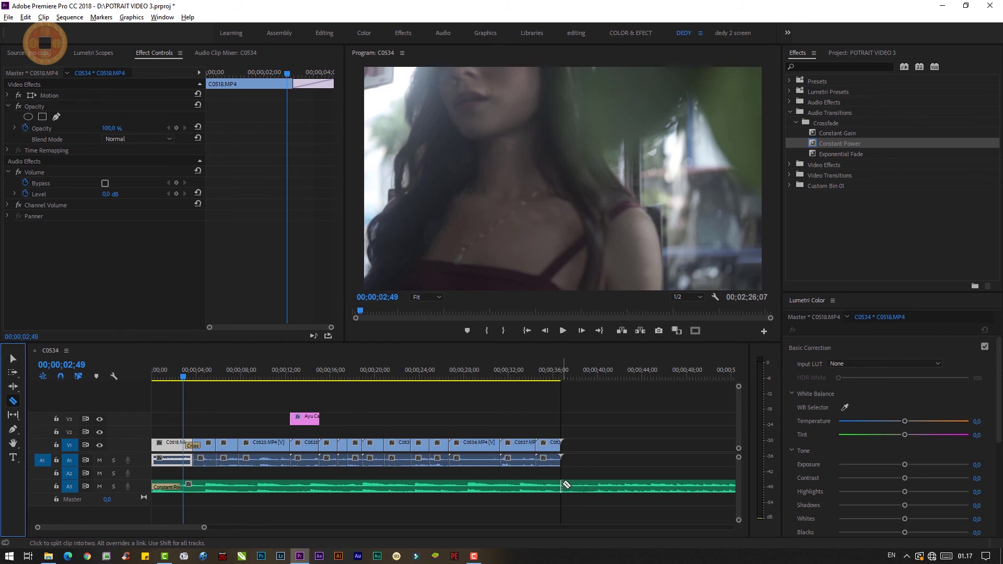
{"action": "left_click", "coordinate": [563, 486]}
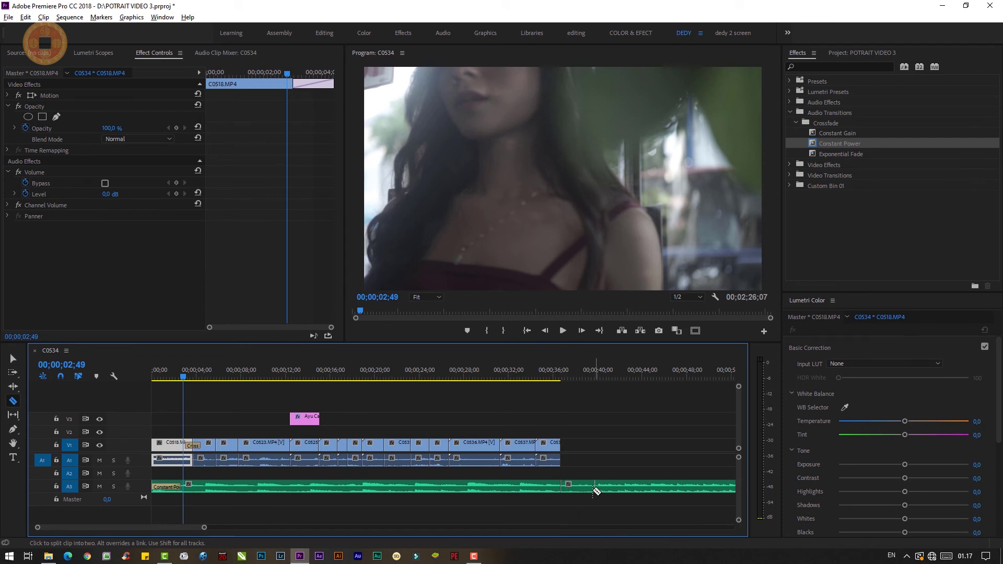
{"action": "left_click", "coordinate": [13, 358]}
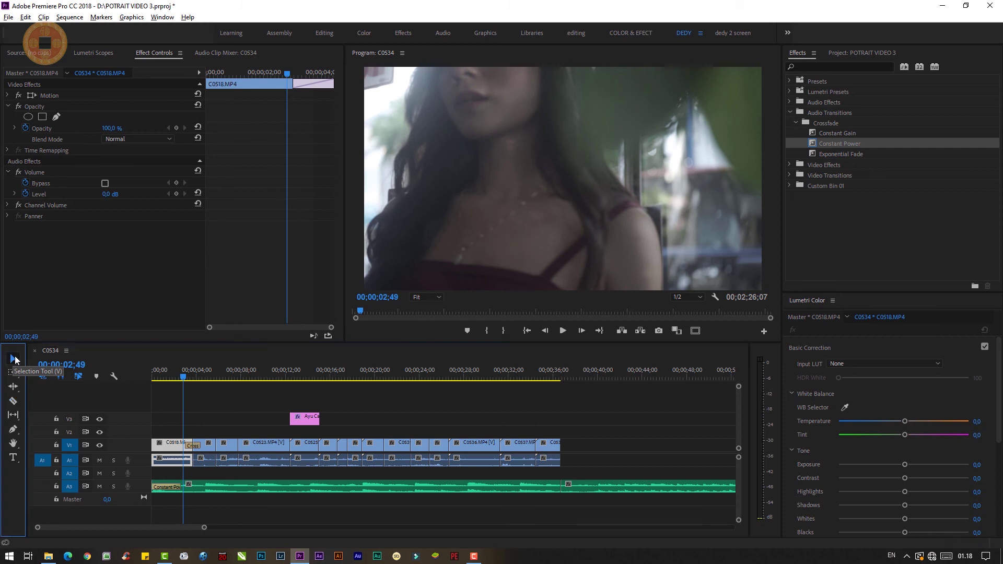
{"action": "left_click", "coordinate": [619, 489]}
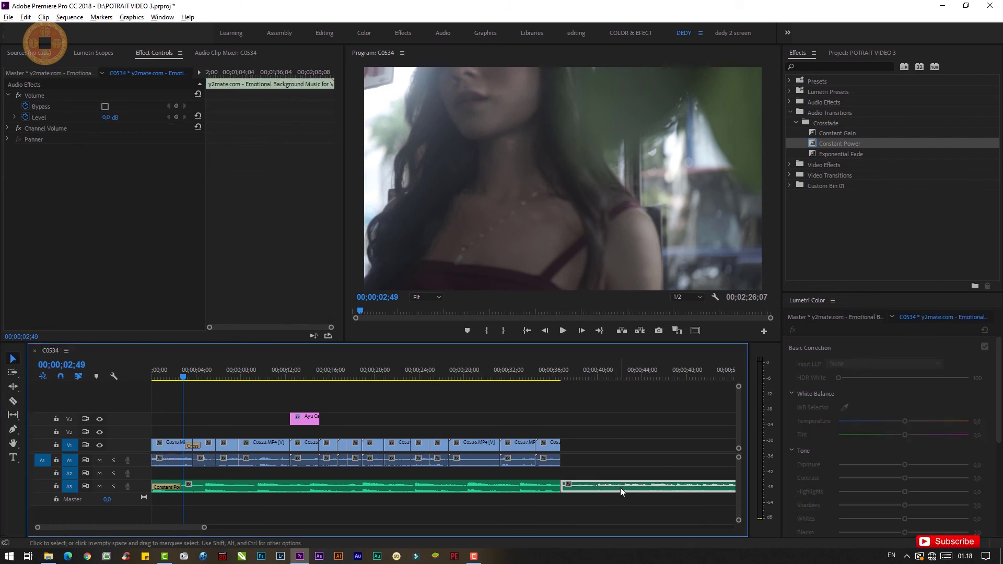
{"action": "key", "text": "Delete"}
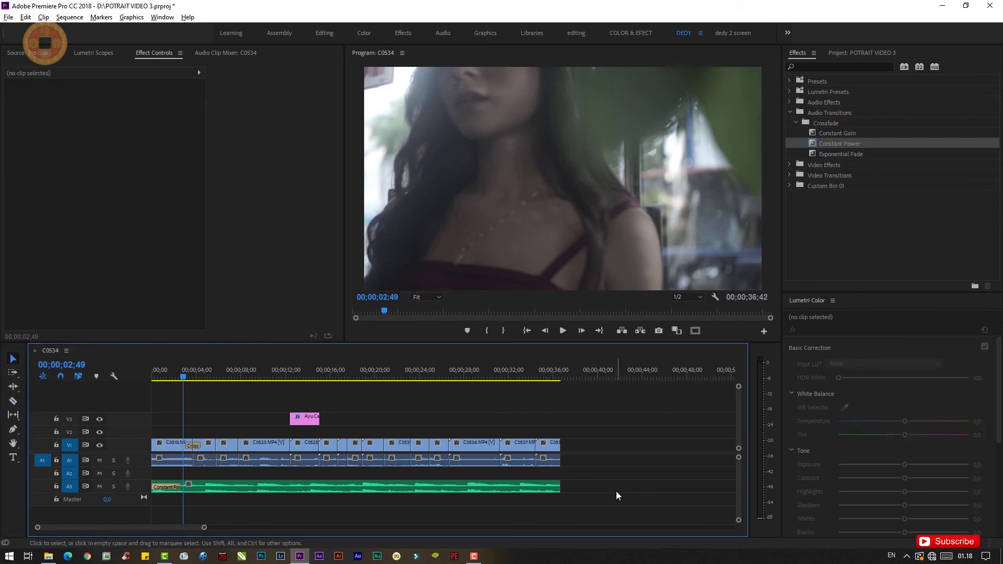
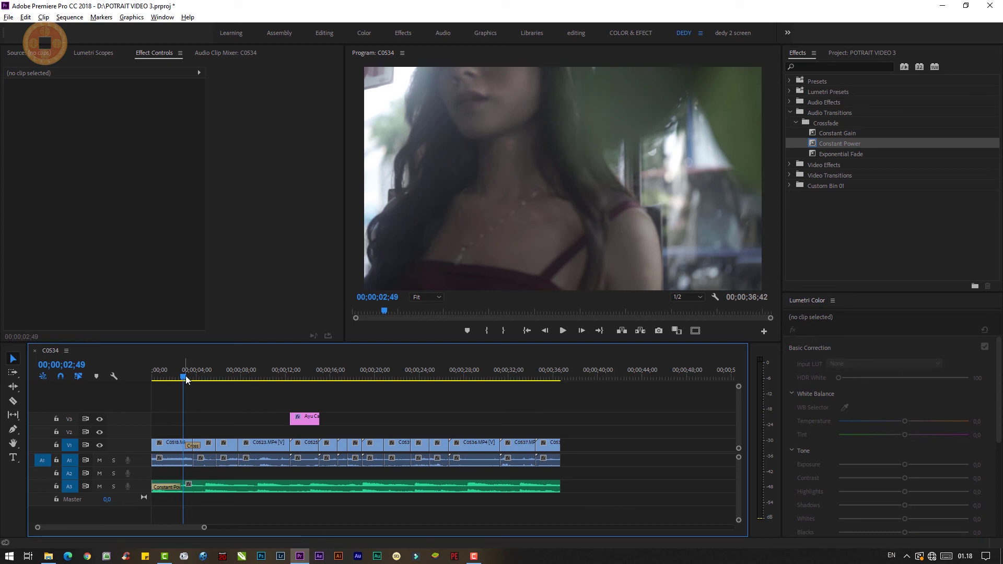
Scrub through the sequence to preview shots and select the C0531 clip
{"action": "left_click_drag", "start_coordinate": [186, 375], "coordinate": [149, 376]}
{"action": "left_click_drag", "start_coordinate": [243, 387], "coordinate": [181, 387]}
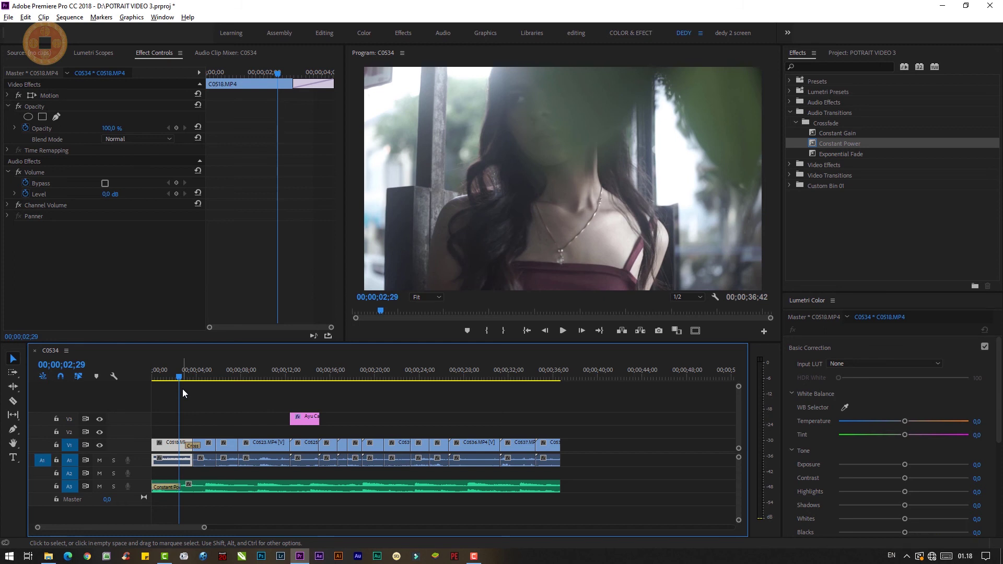
{"action": "left_click", "coordinate": [9, 17]}
{"action": "left_click", "coordinate": [260, 39]}
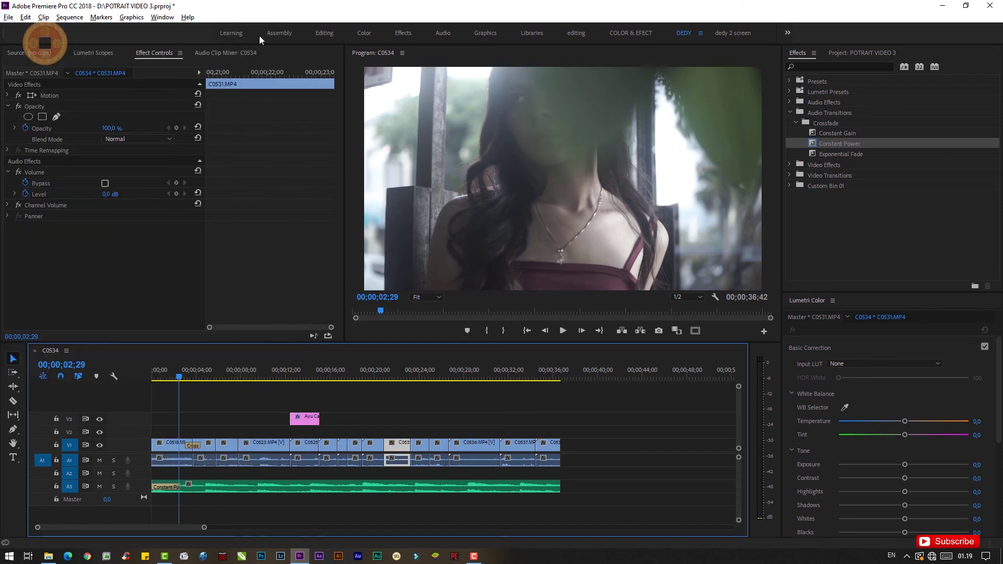
Open the Export Settings dialog via File > Export > Media
{"action": "left_click", "coordinate": [8, 19]}
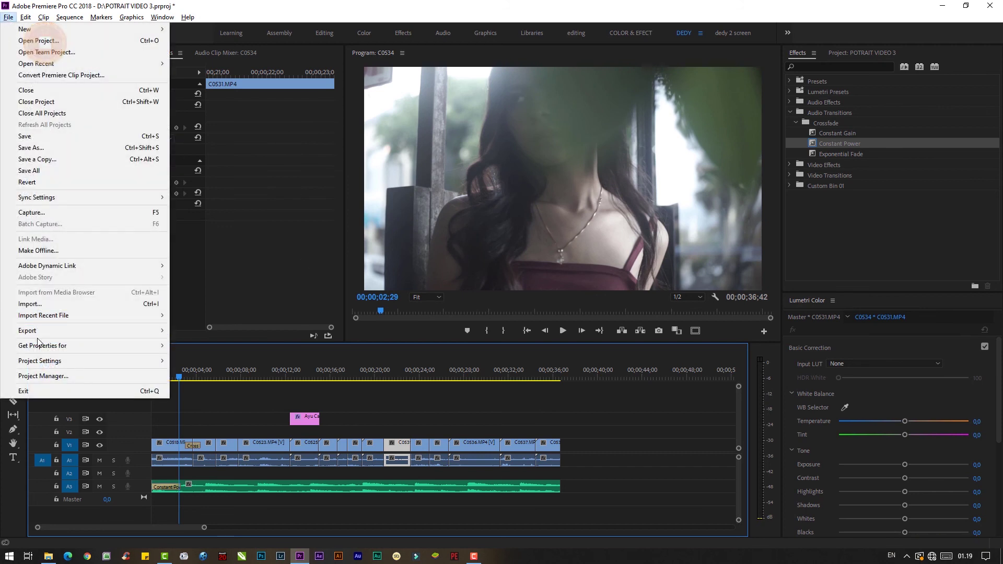
{"action": "mouse_move", "coordinate": [38, 334]}
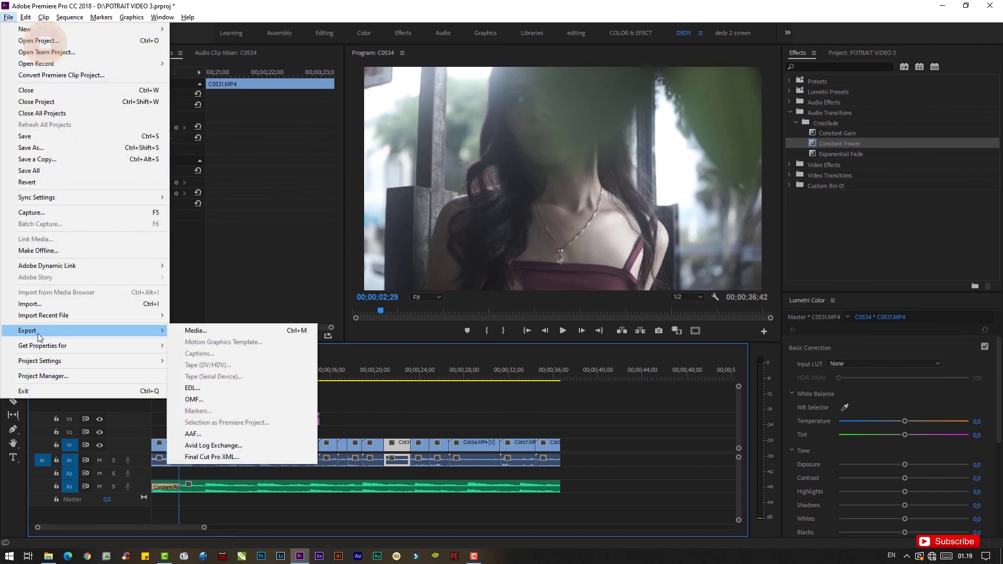
{"action": "left_click", "coordinate": [246, 333]}
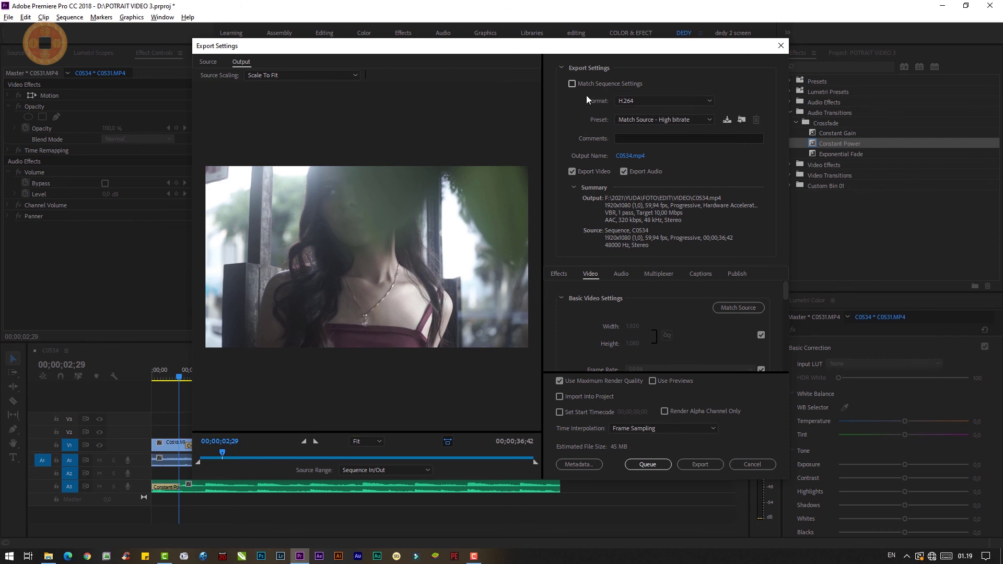
Keep H.264 as the format and apply the YouTube 1080p HD preset
{"action": "left_click", "coordinate": [711, 104]}
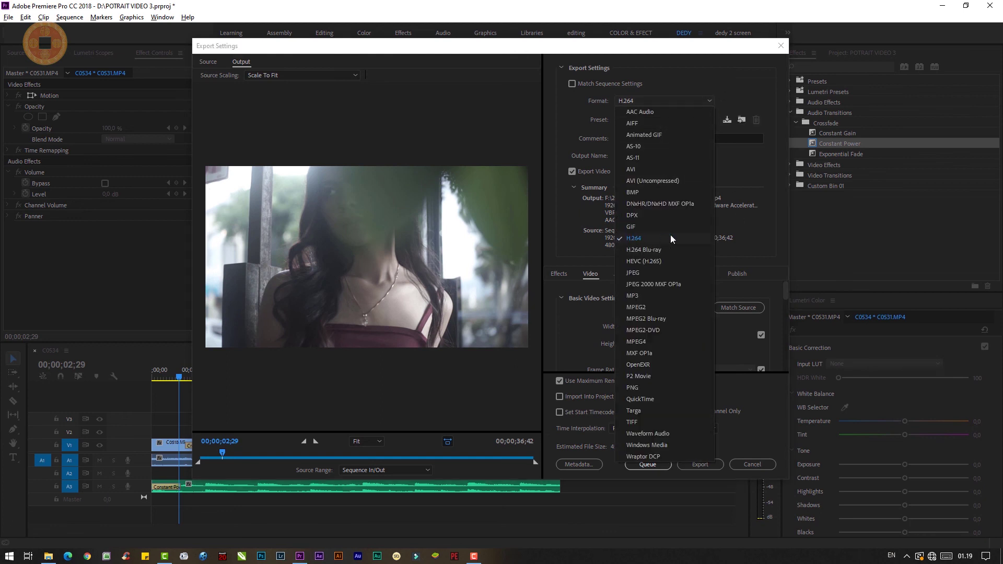
{"action": "left_click", "coordinate": [623, 238]}
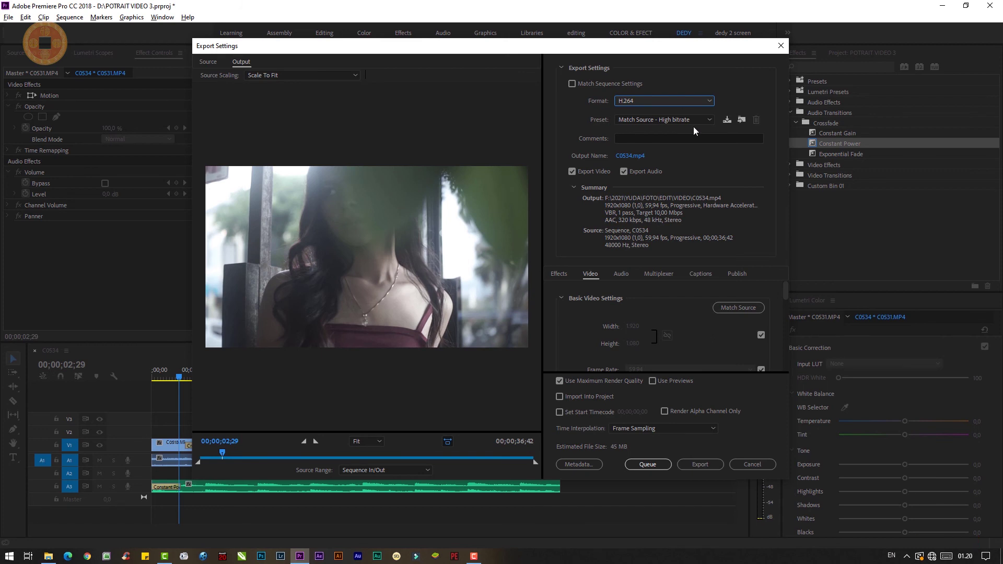
{"action": "left_click", "coordinate": [710, 121]}
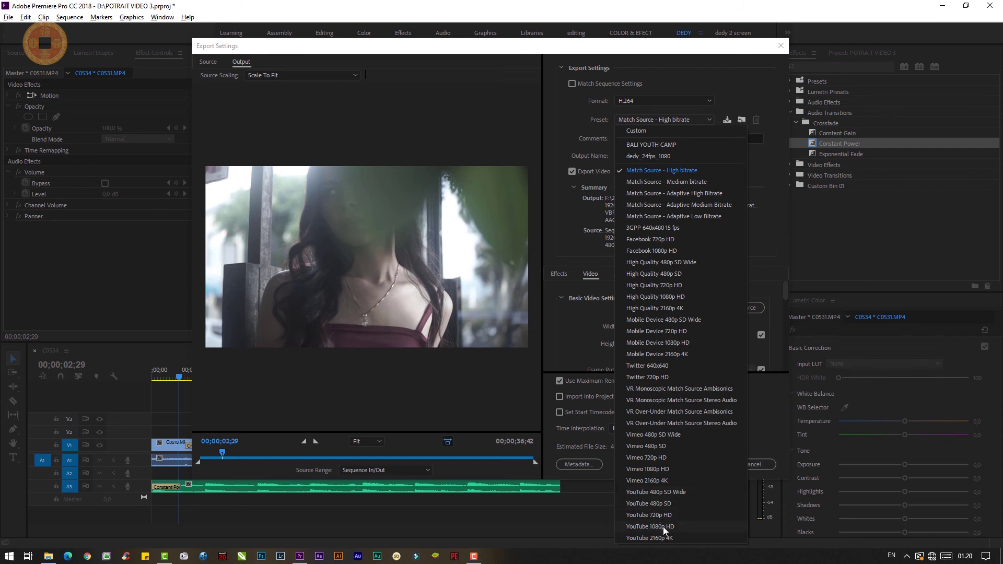
{"action": "left_click", "coordinate": [659, 526]}
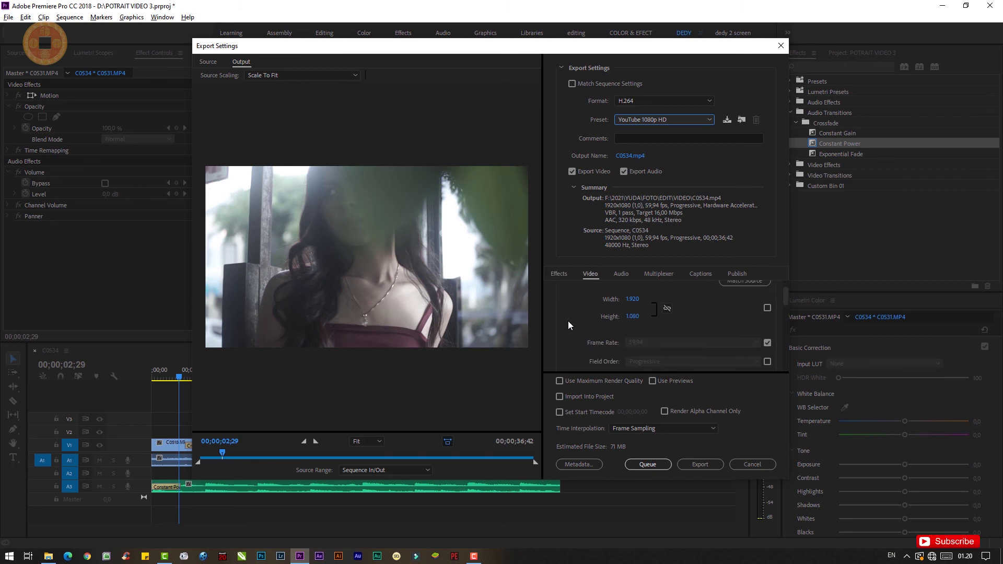
{"action": "scroll", "coordinate": [568, 322], "scroll_direction": "down", "scroll_amount": 2}
{"action": "scroll", "coordinate": [568, 322], "scroll_direction": "down", "scroll_amount": 1}
{"action": "scroll", "coordinate": [569, 321], "scroll_direction": "up", "scroll_amount": 1}
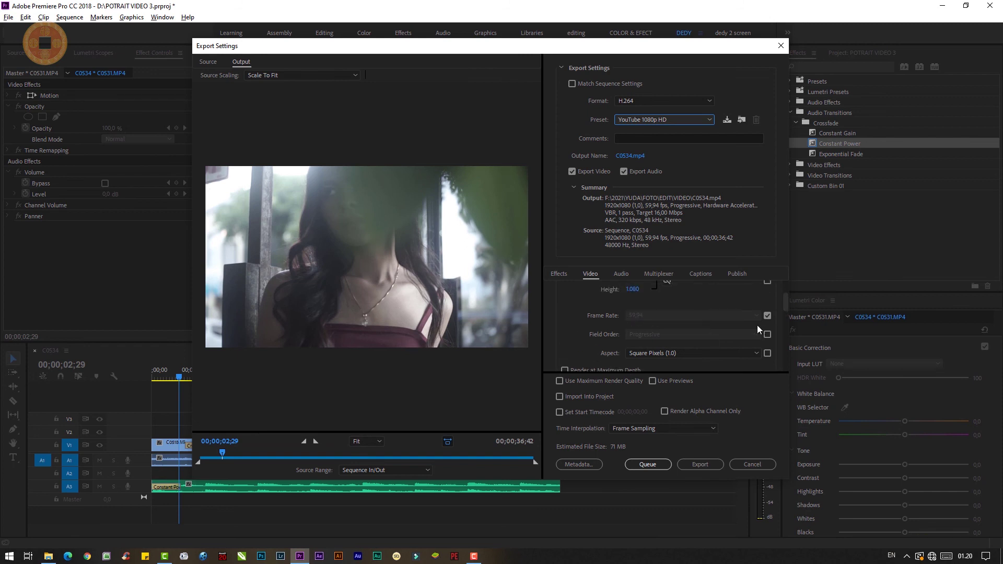
{"action": "scroll", "coordinate": [703, 342], "scroll_direction": "up", "scroll_amount": 1}
Unlock the frame rate setting and change it to 24 fps
{"action": "left_click", "coordinate": [767, 343]}
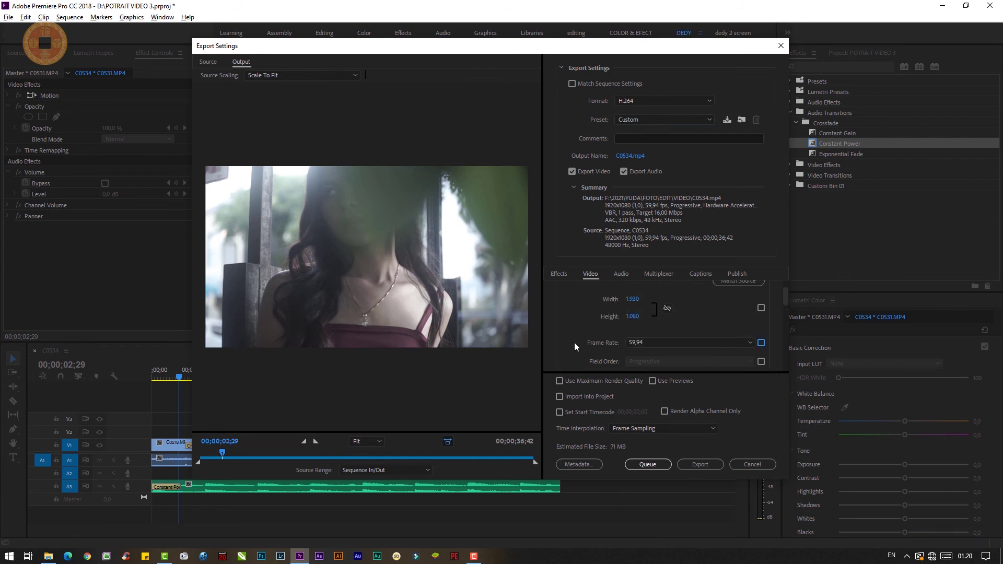
{"action": "scroll", "coordinate": [753, 335], "scroll_direction": "down", "scroll_amount": 1}
{"action": "left_click", "coordinate": [749, 316]}
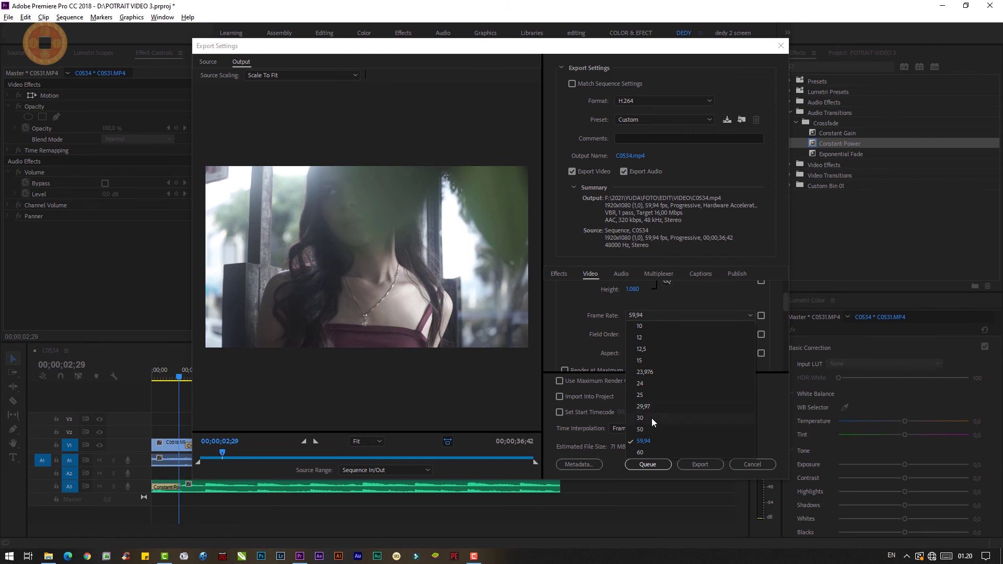
{"action": "left_click", "coordinate": [650, 385]}
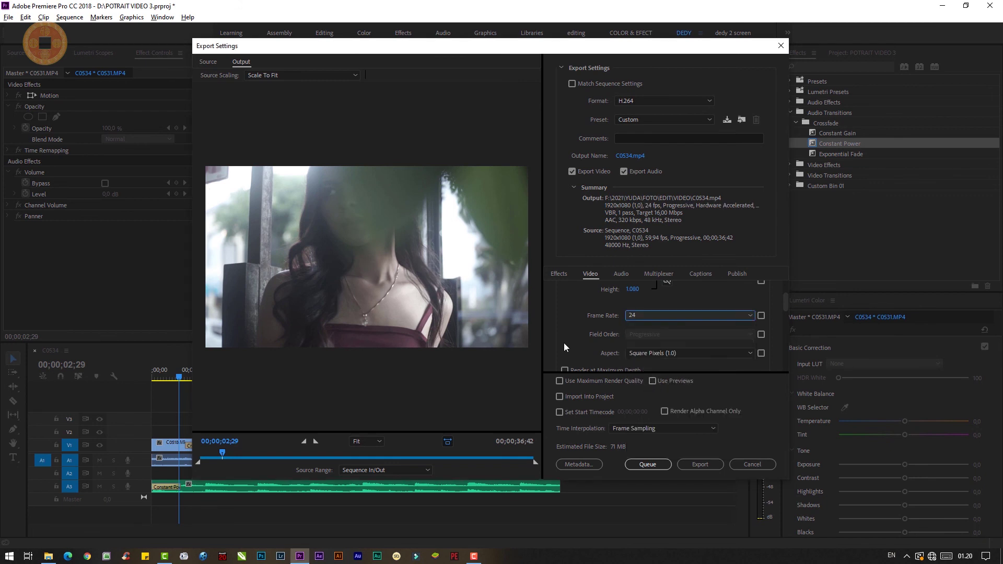
Keep Hardware Accelerated performance and enable Use Maximum Render Quality
{"action": "scroll", "coordinate": [563, 343], "scroll_direction": "down", "scroll_amount": 1}
{"action": "scroll", "coordinate": [563, 343], "scroll_direction": "down", "scroll_amount": 1}
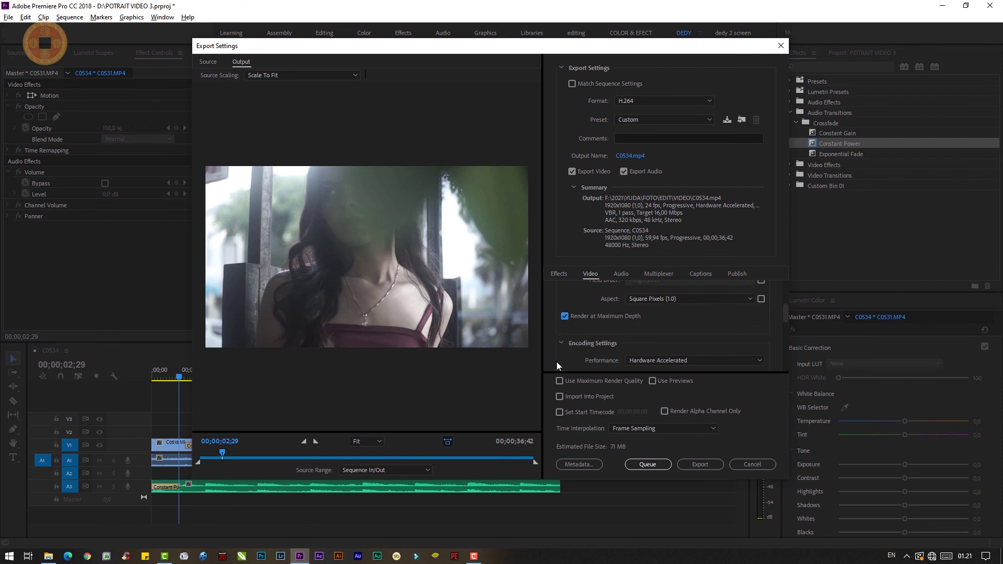
{"action": "scroll", "coordinate": [560, 356], "scroll_direction": "down", "scroll_amount": 1}
{"action": "scroll", "coordinate": [561, 355], "scroll_direction": "down", "scroll_amount": 1}
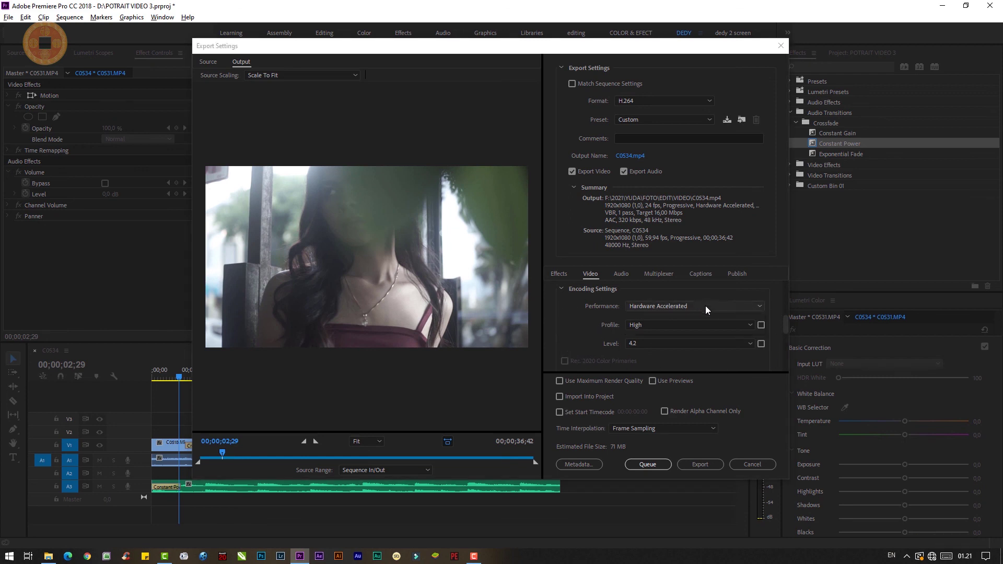
{"action": "left_click", "coordinate": [674, 307]}
{"action": "left_click", "coordinate": [666, 318]}
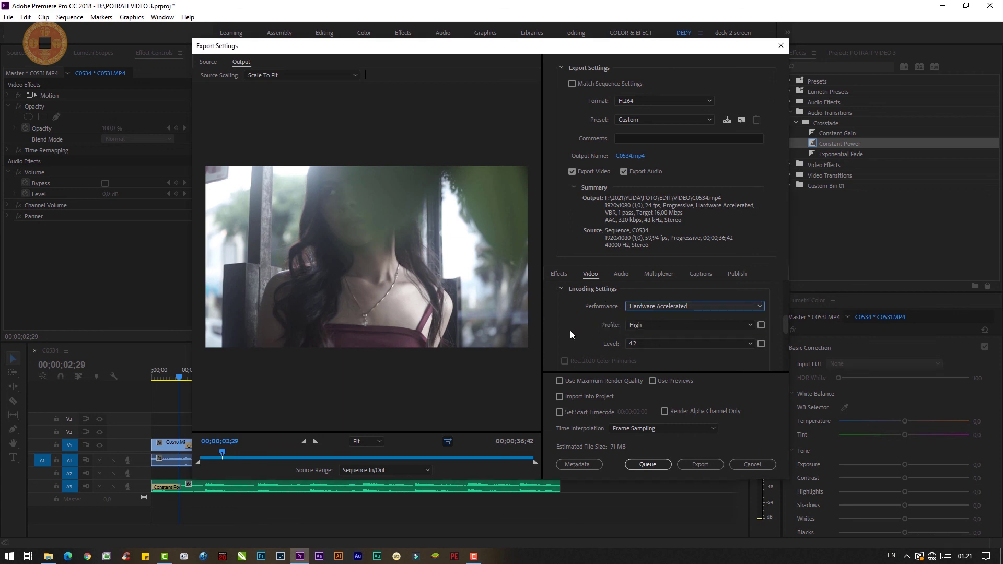
{"action": "left_click", "coordinate": [559, 380]}
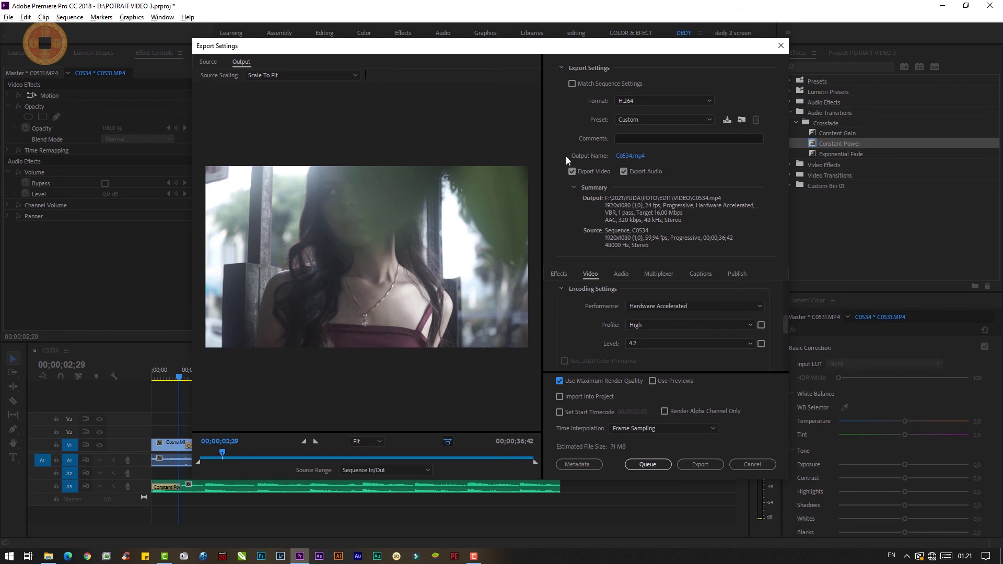
Set the output file to 'potrait video 3.mp4' on Local Disk (E:)
{"action": "left_click", "coordinate": [630, 155]}
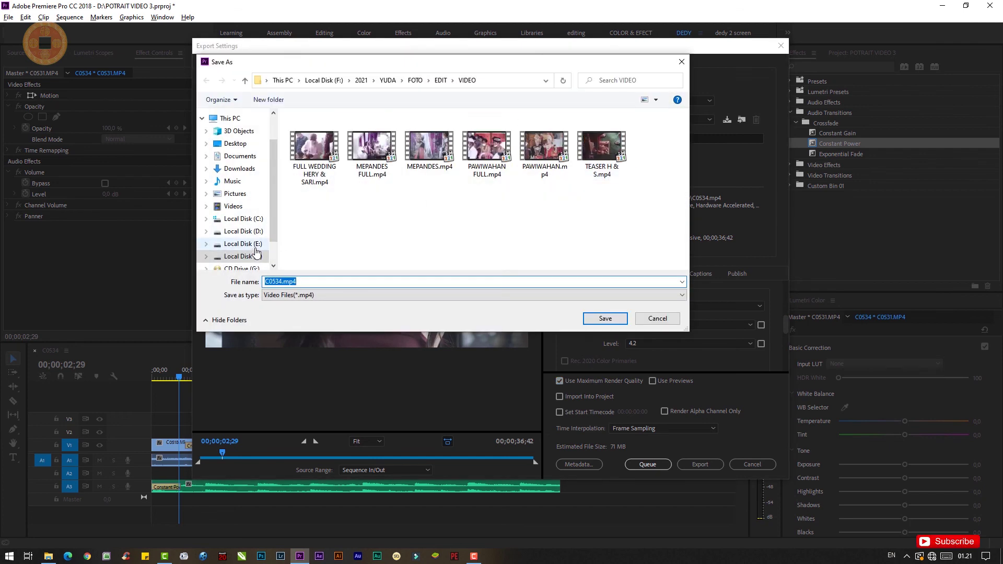
{"action": "left_click", "coordinate": [255, 245]}
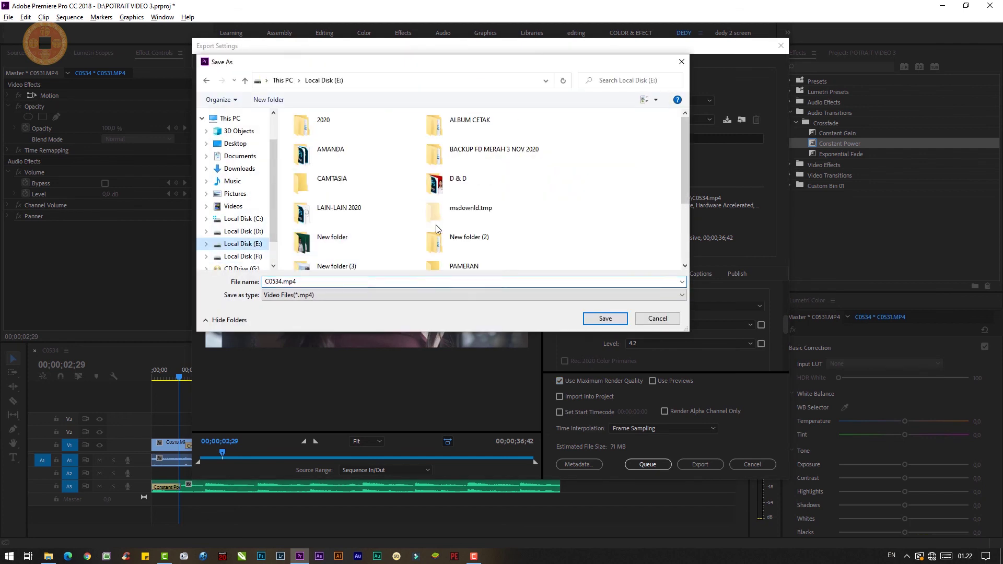
{"action": "left_click", "coordinate": [315, 285]}
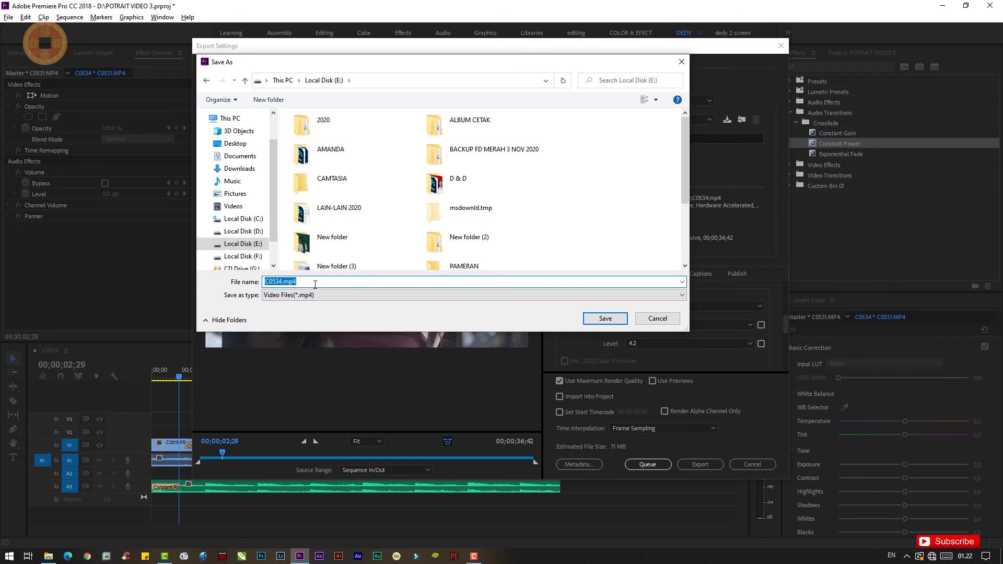
{"action": "type", "text": "potrait "}
{"action": "type", "text": "vid"}
{"action": "type", "text": "eo 3"}
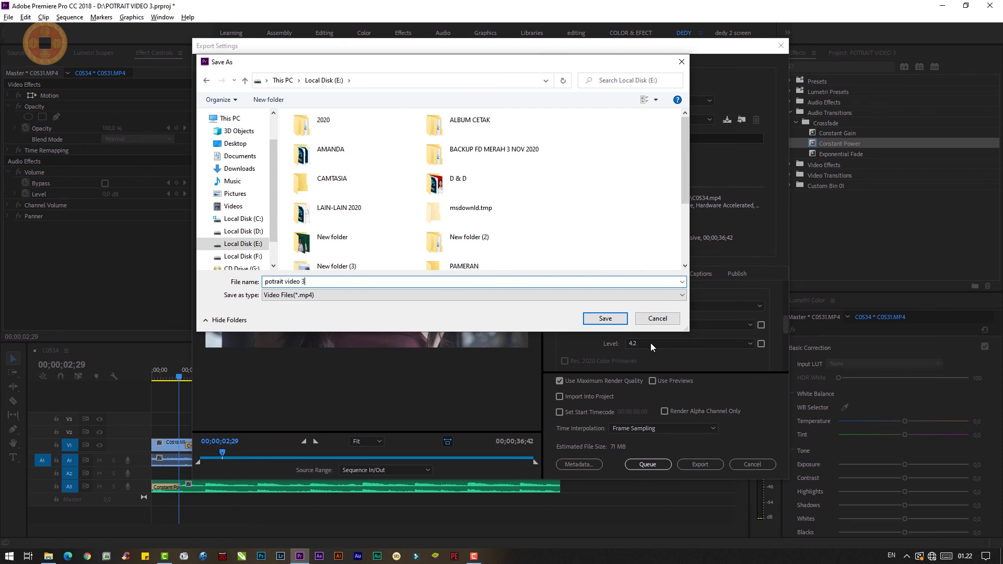
{"action": "left_click", "coordinate": [609, 318]}
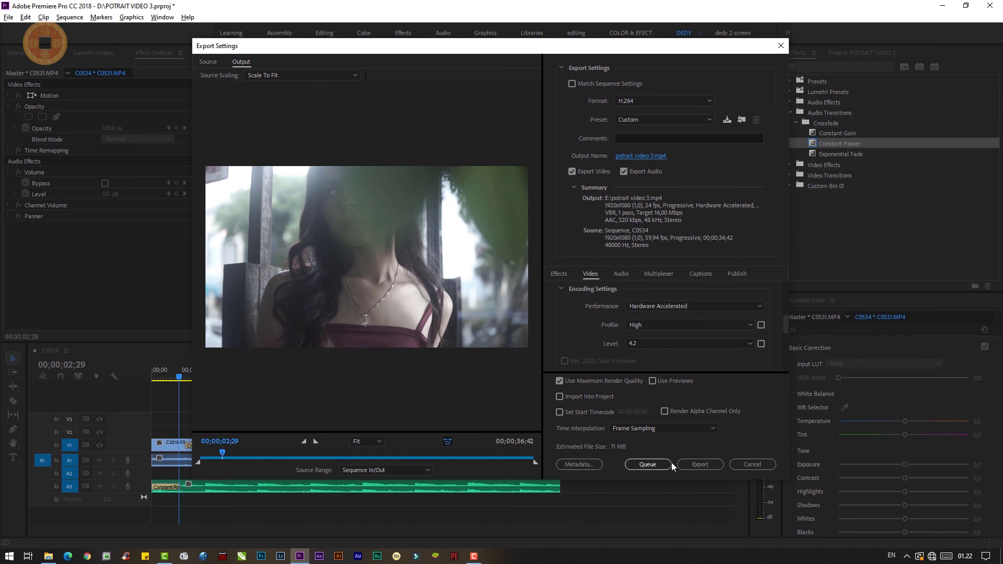
Export the C0534 sequence to potrait video 3.mp4 and wait for encoding to finish
{"action": "left_click", "coordinate": [709, 463]}
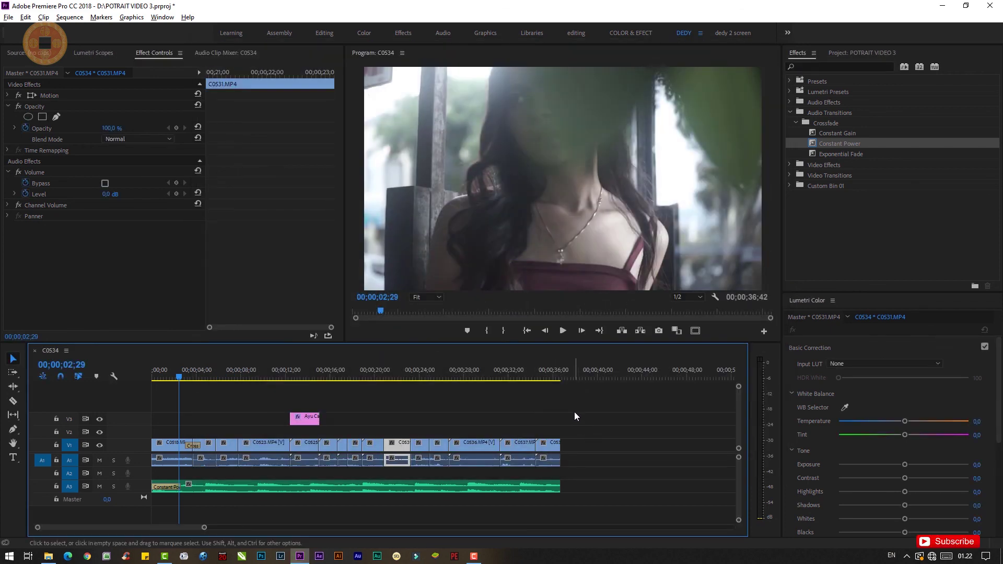
{"action": "left_click", "coordinate": [48, 557]}
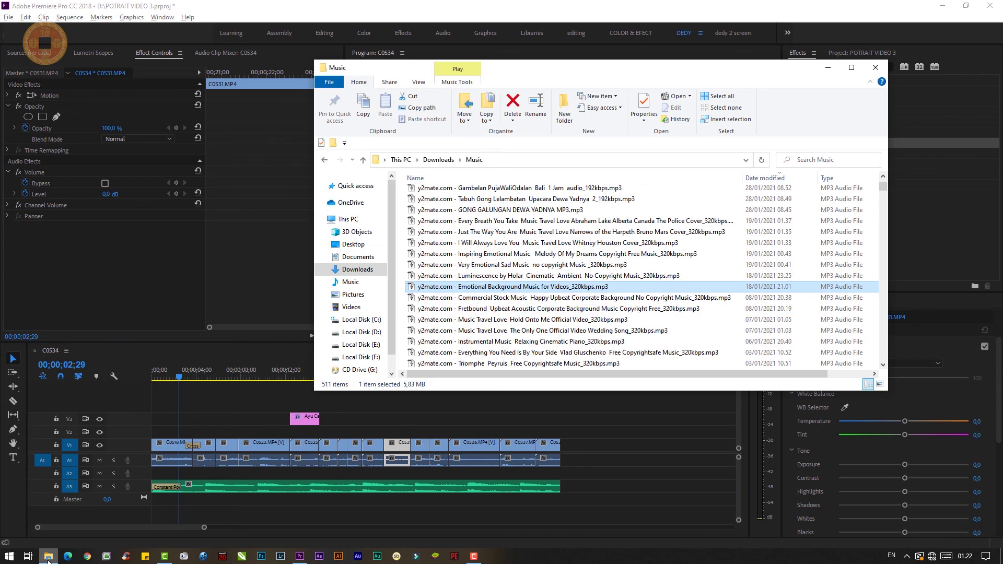
{"action": "left_click", "coordinate": [375, 346]}
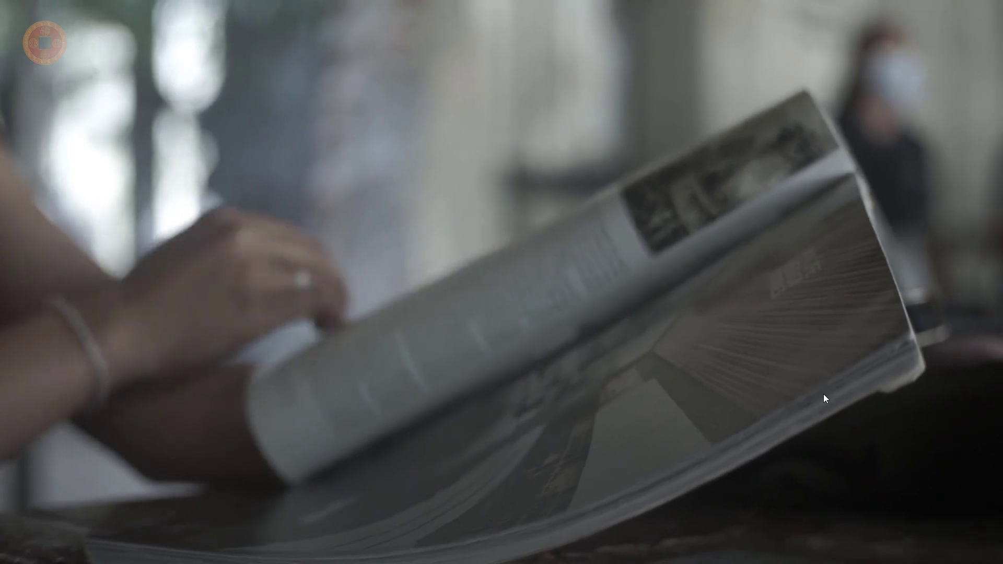
{"action": "double_click", "coordinate": [823, 394]}
{"action": "key", "text": "alt+F4"}
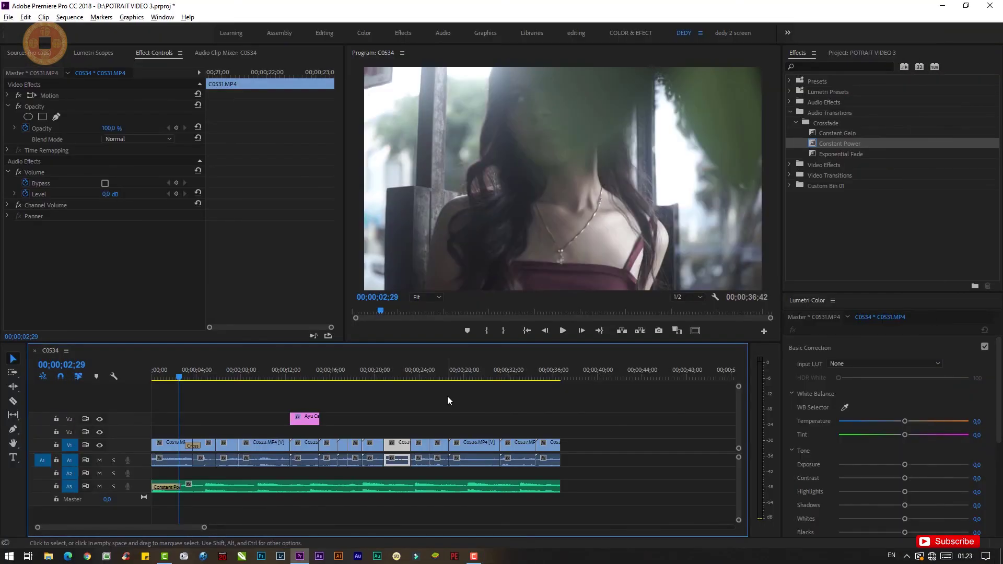